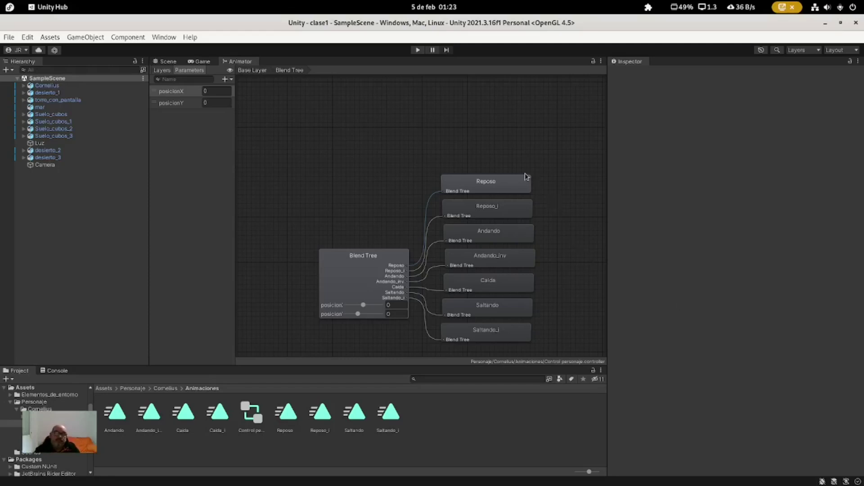
Step: Inspect the Blend Tree's Motion list and the Reposo_i clip's settings in the Inspector
click(360, 267)
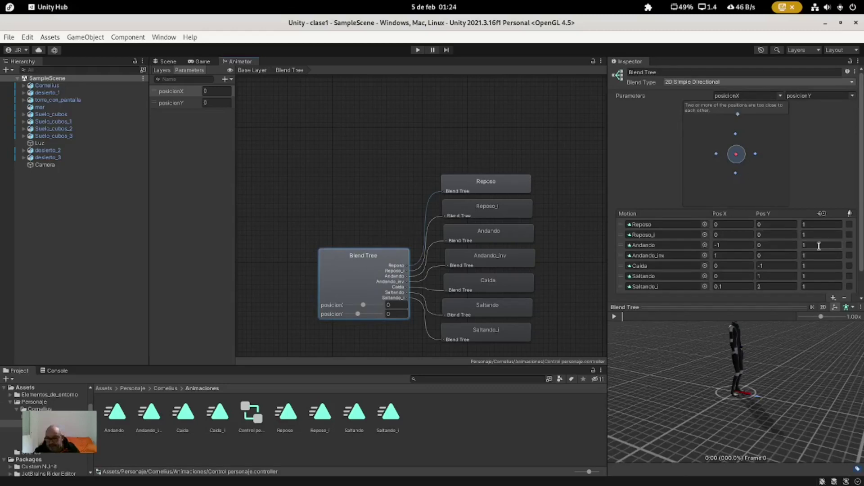
scroll(831, 249, down, 2)
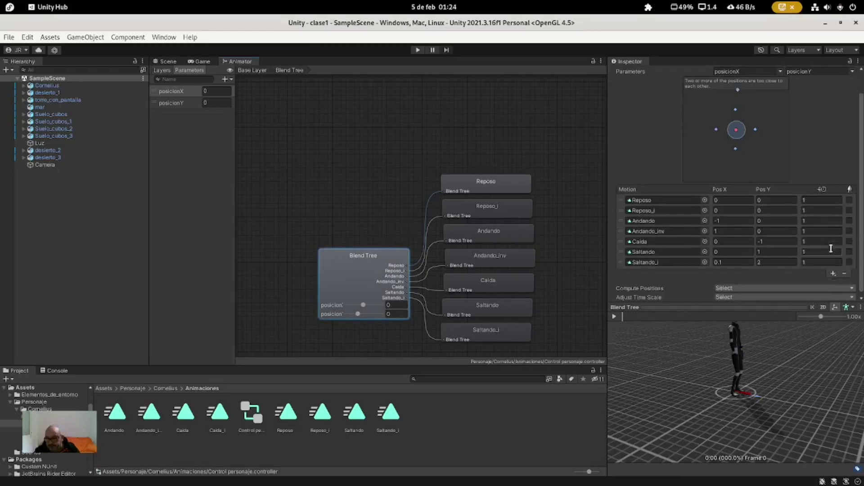
click(652, 211)
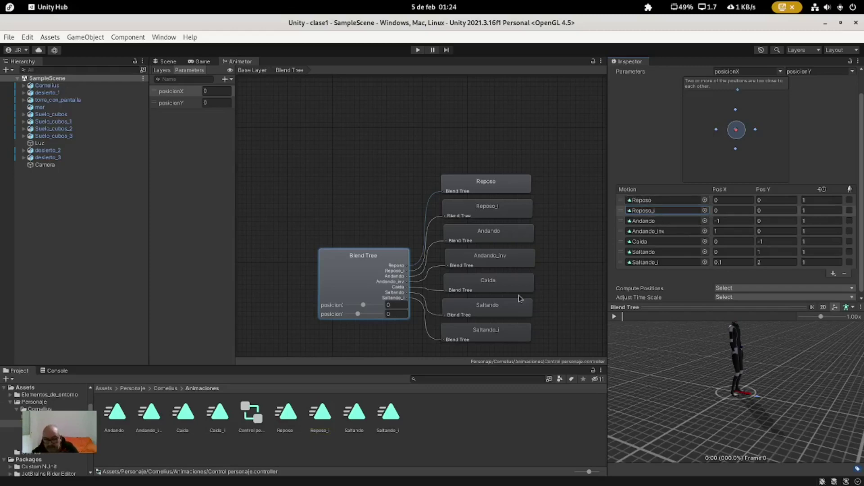
click(317, 413)
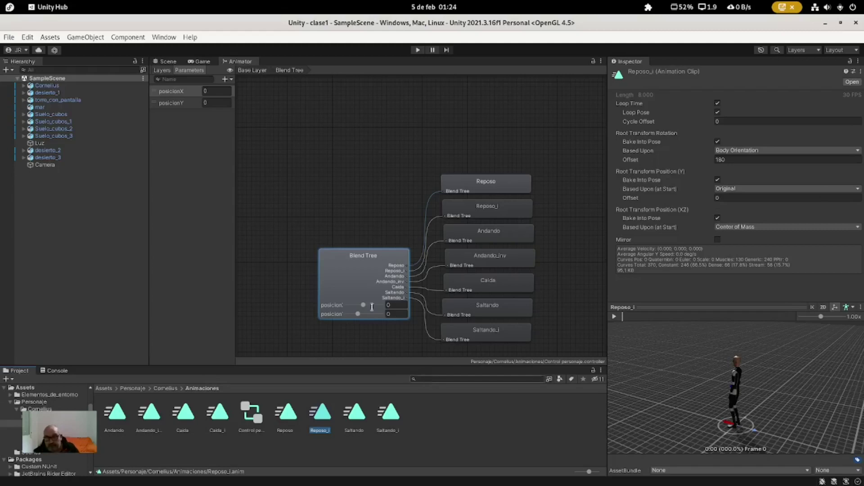
Step: Return to the Blend Tree, confirm Saltando's Pos Y value, and run the game to test
click(355, 281)
scroll(748, 243, down, 2)
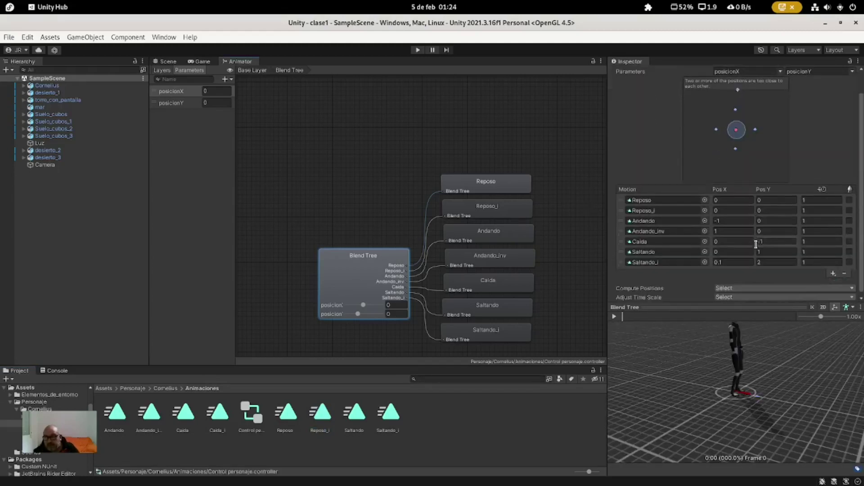
key(Return)
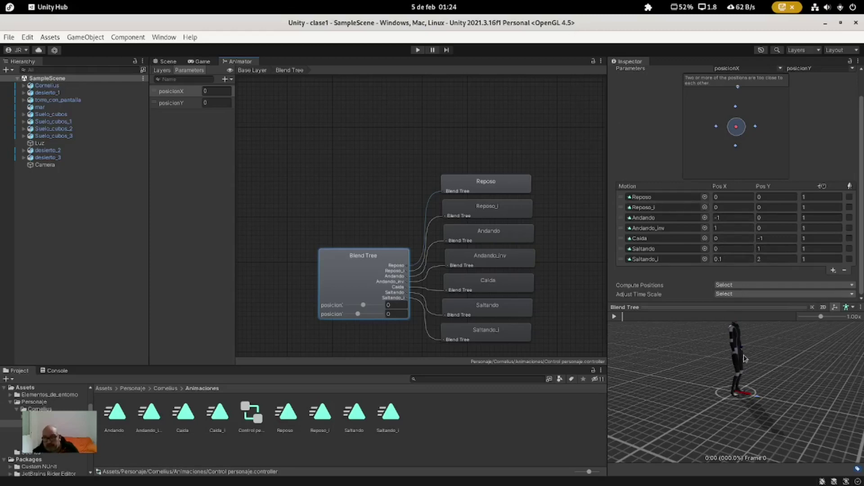
click(417, 51)
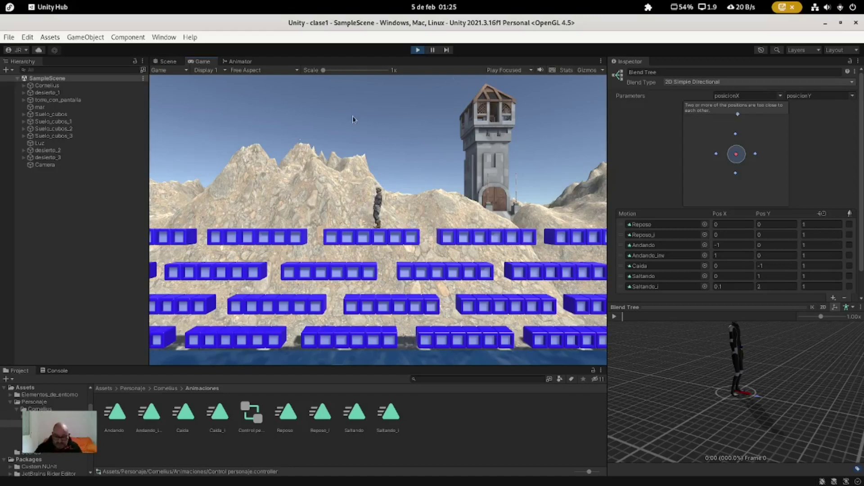
Step: Stop play mode and select the Reposo_i row in the Blend Tree Motion list
key(a)
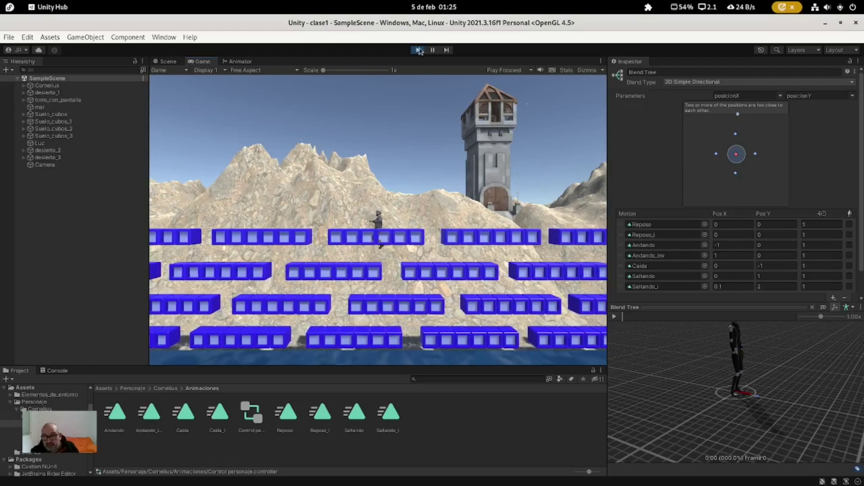
key(ctrl+p)
click(662, 235)
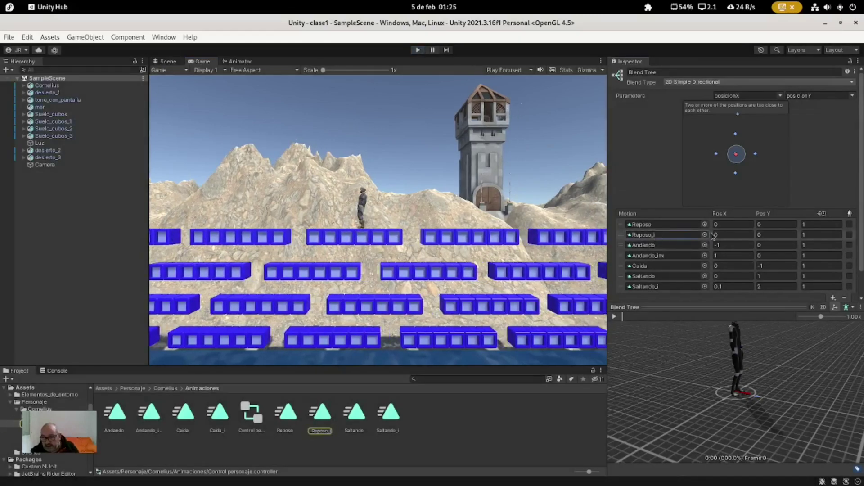
click(731, 235)
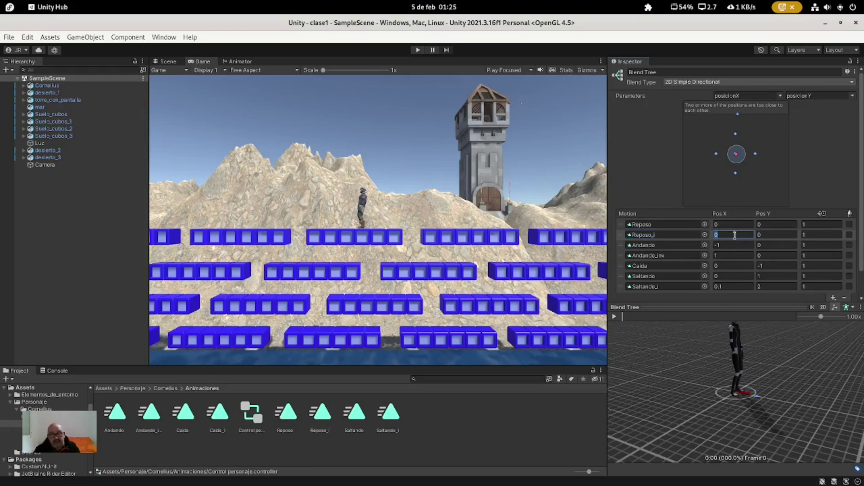
click(659, 235)
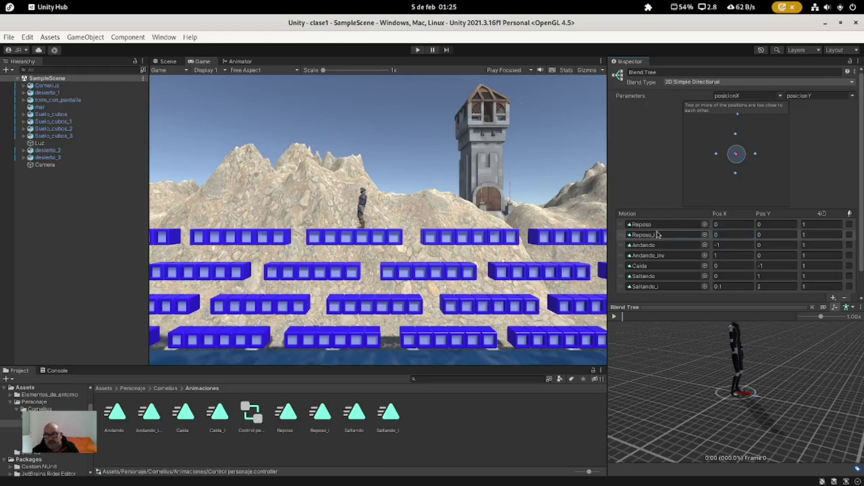
click(728, 235)
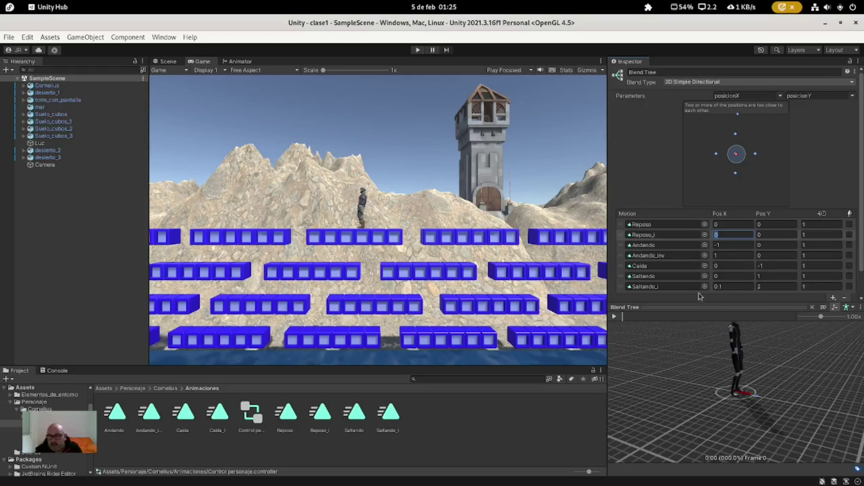
Step: Delete the Reposo_i motion and test the character's jump in play mode
click(417, 49)
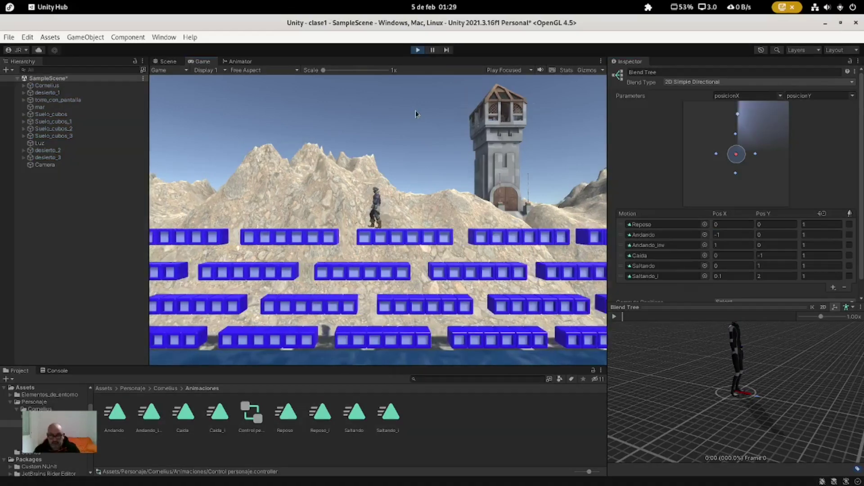
click(844, 298)
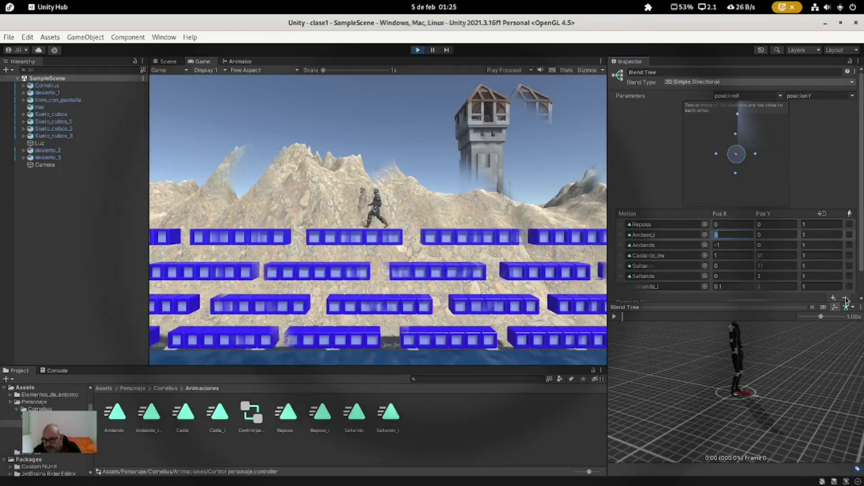
key(Delete)
click(399, 269)
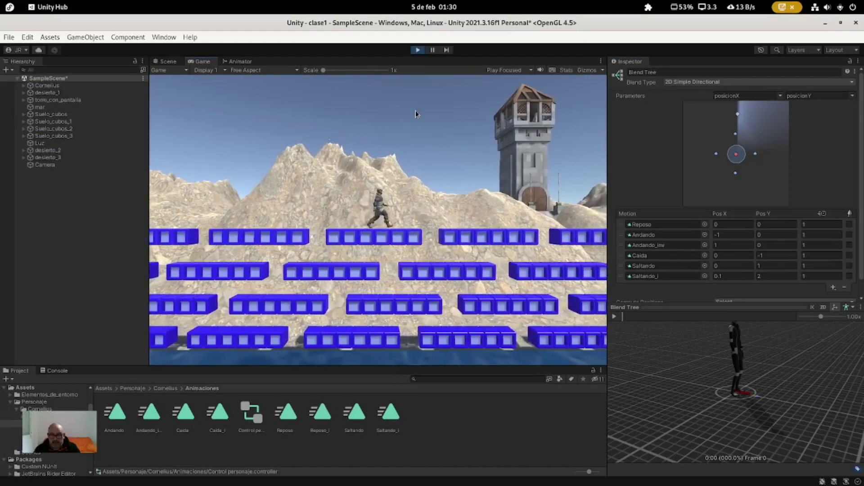
key(space)
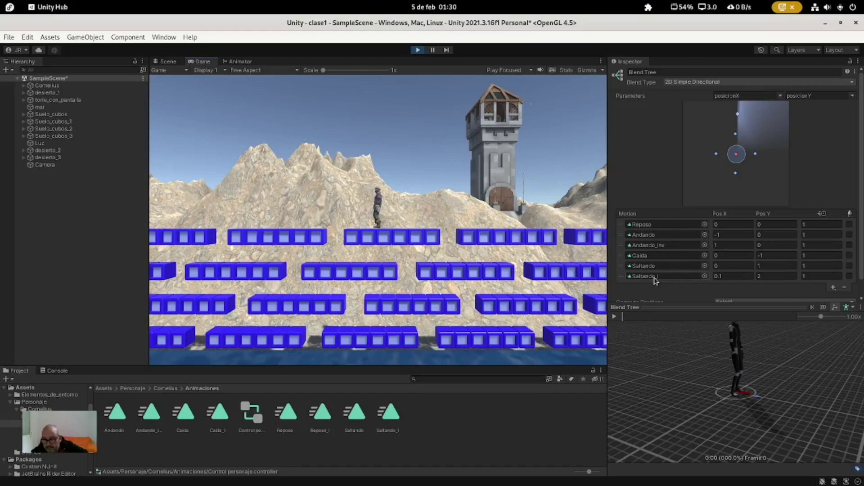
click(650, 227)
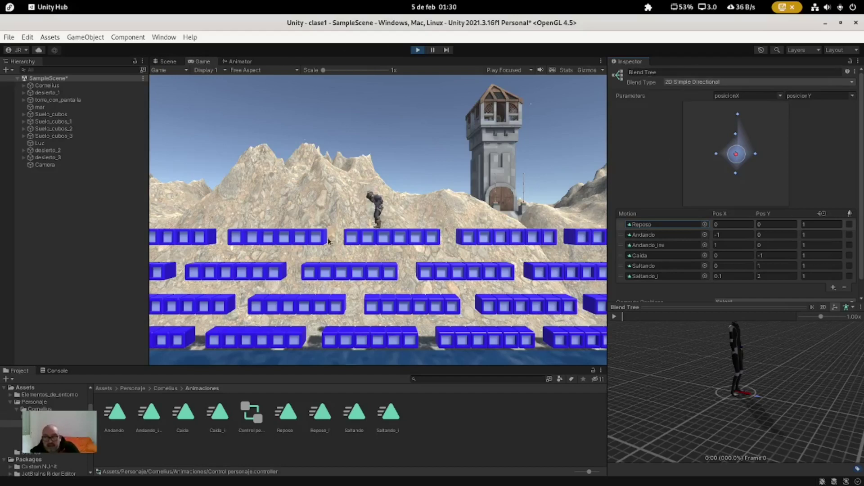
click(253, 420)
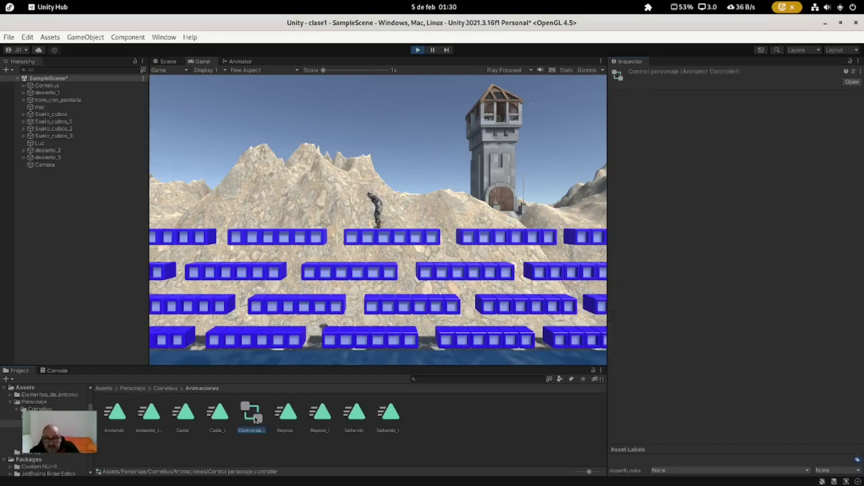
Step: Stop play and open the Control personaje controller's Base Layer graph
click(417, 51)
click(249, 420)
click(221, 421)
click(254, 417)
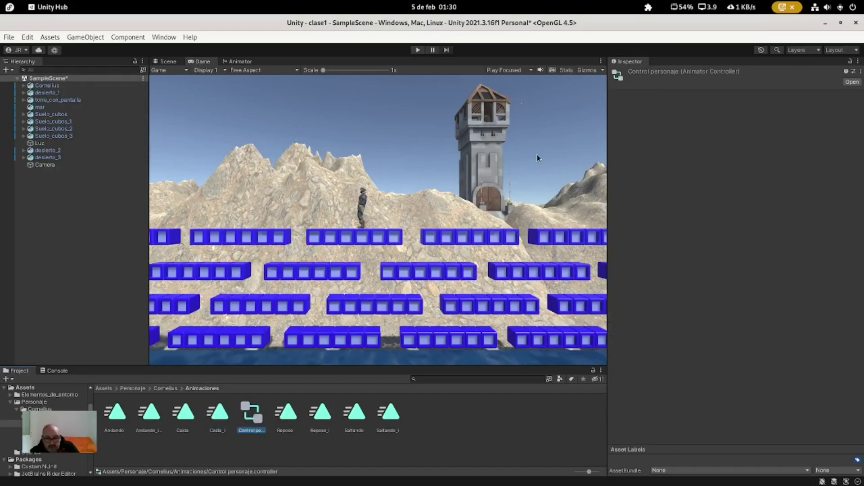
double_click(254, 412)
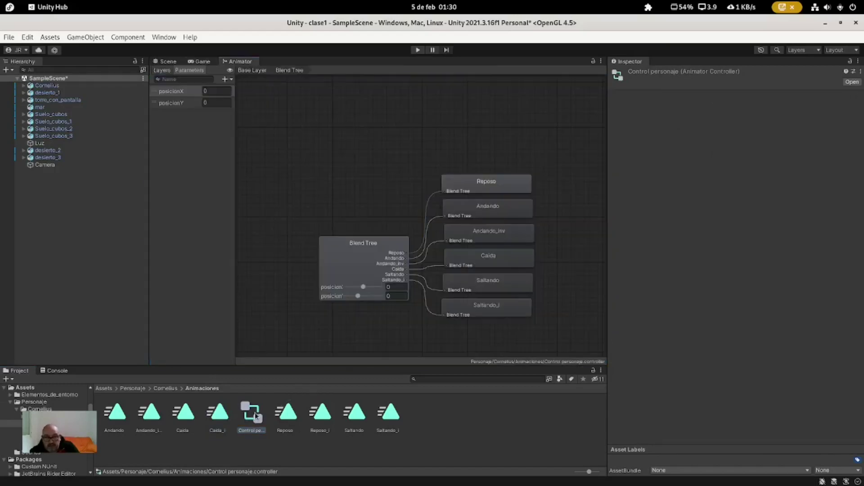
click(254, 70)
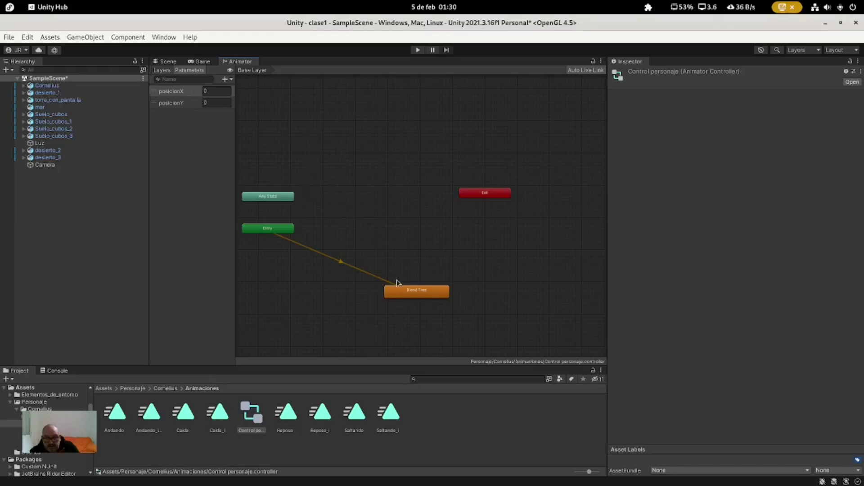
Step: Delete the Blend Tree state and recentre the graph on Entry, Any State and Exit
click(423, 295)
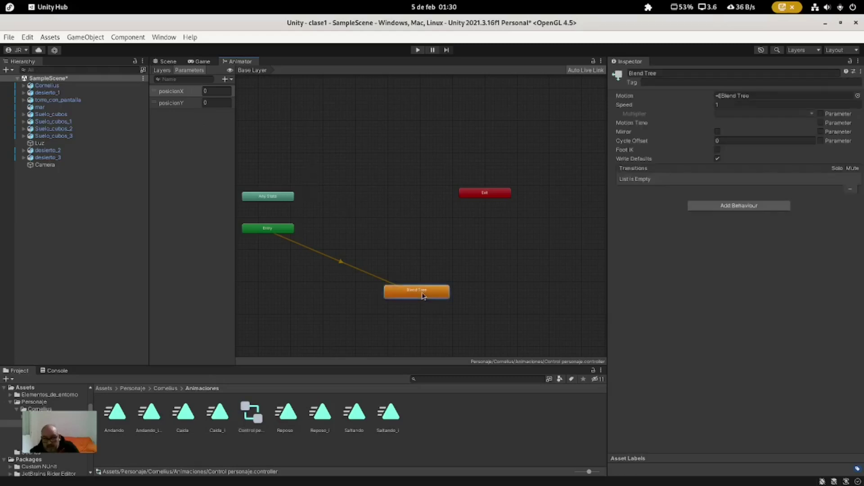
right_click(424, 295)
click(441, 347)
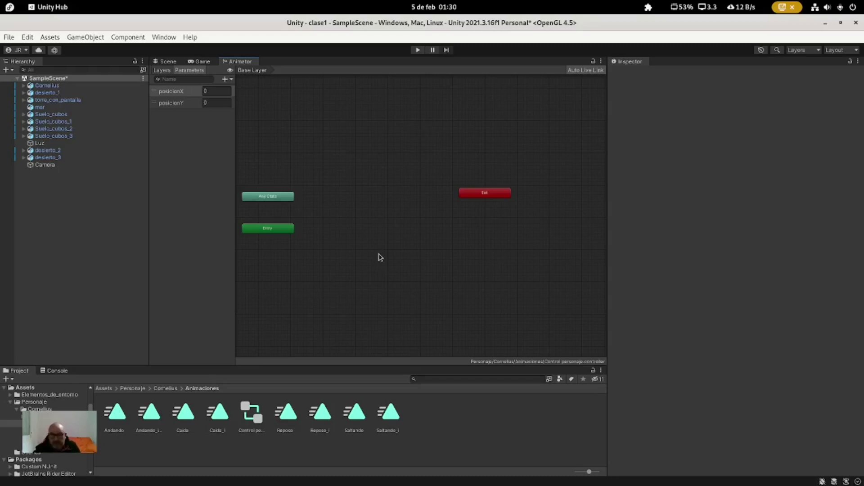
middle_drag(435, 261, 485, 244)
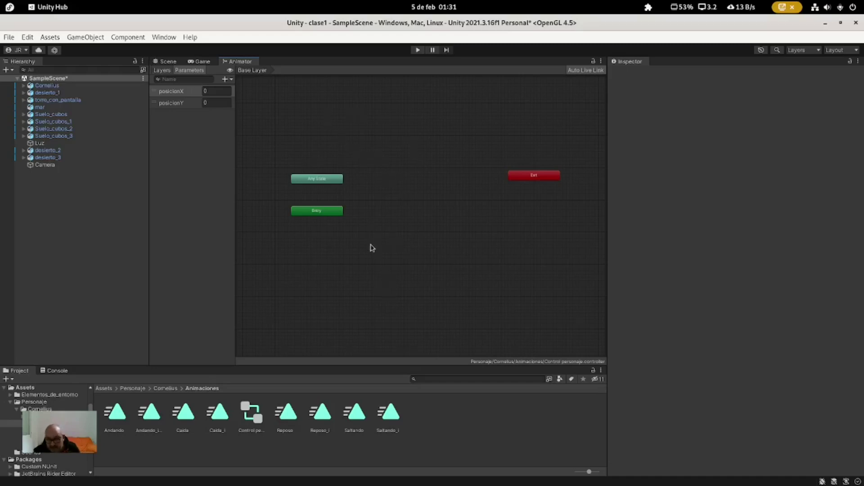
click(255, 417)
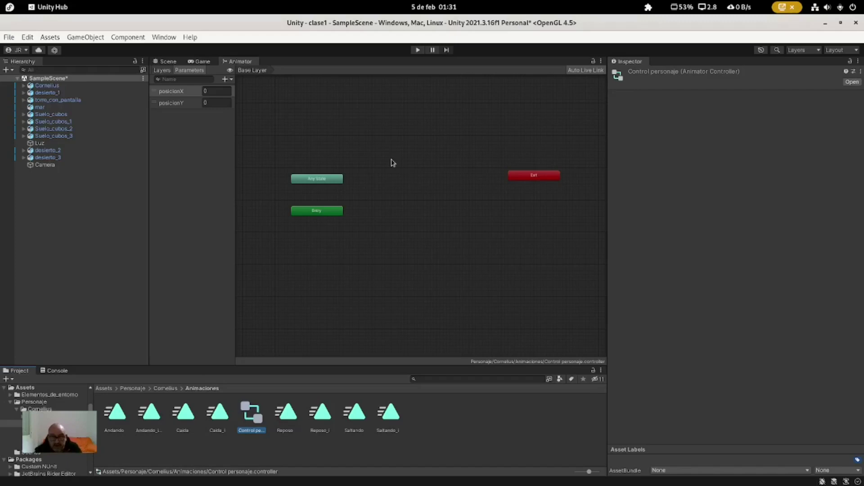
Step: Check Cornelius's assigned controller and avatar, then select the Control personaje controller asset
click(58, 86)
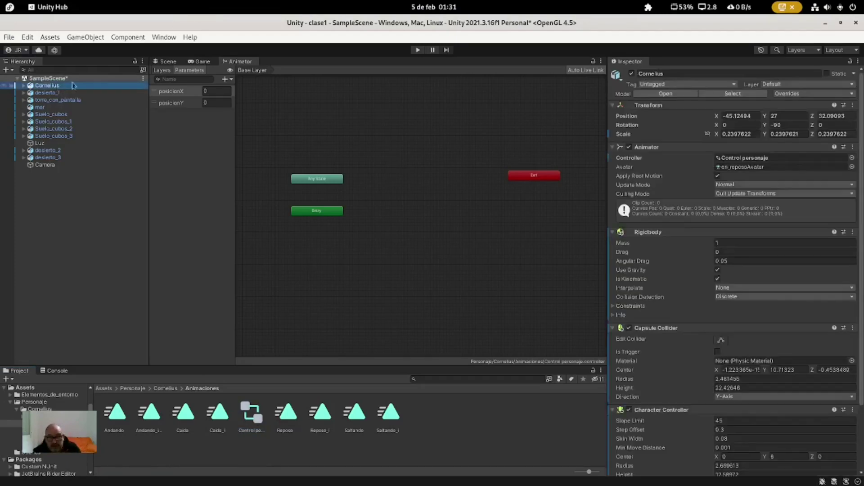
click(770, 170)
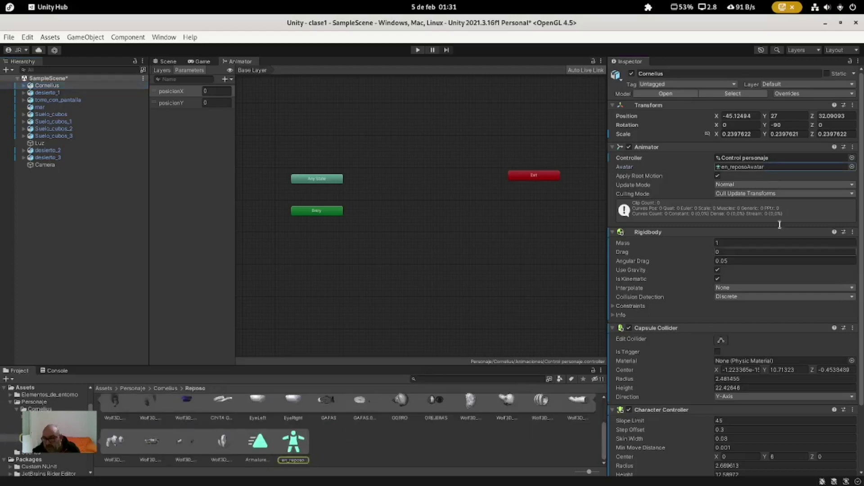
click(765, 158)
click(763, 167)
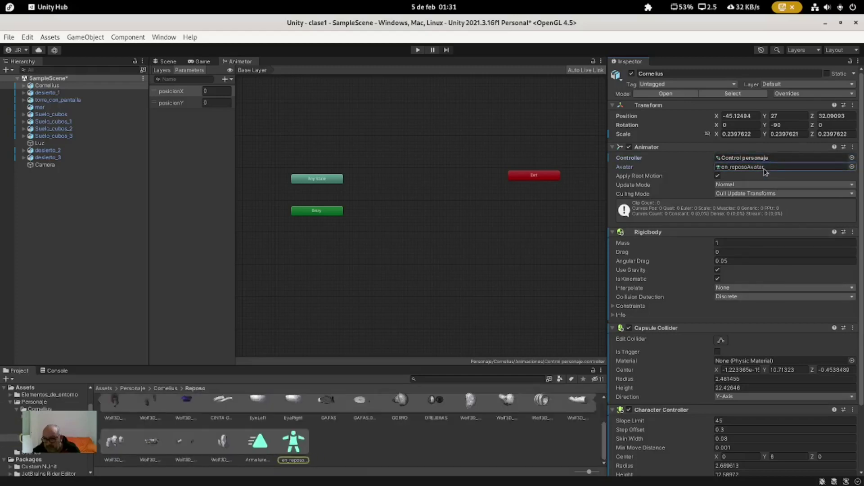
click(759, 158)
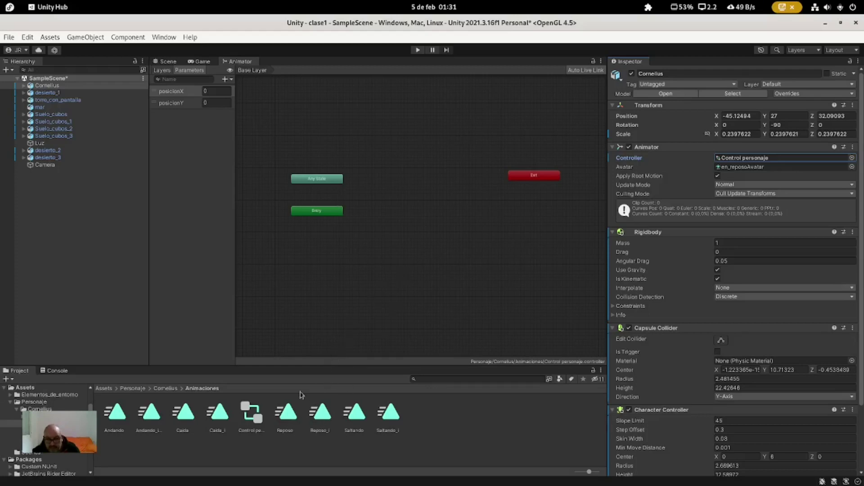
click(255, 414)
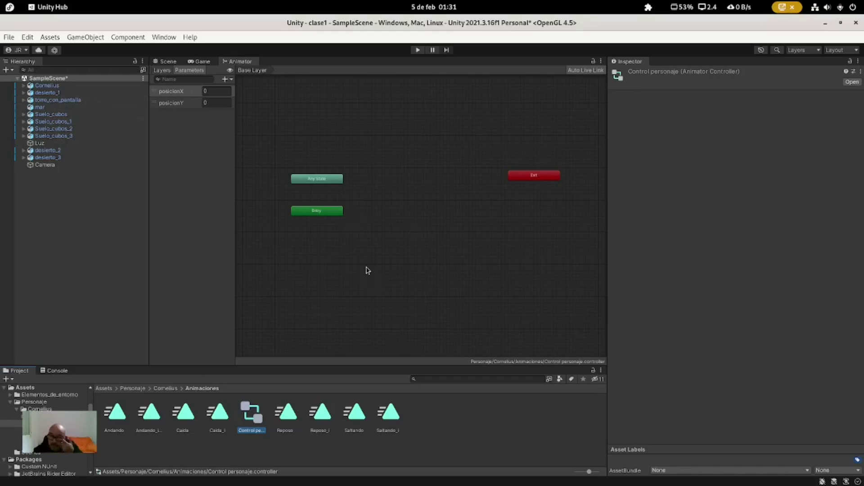
Step: Drag the Reposo clip into the Animator graph as the default state from Entry
right_click(424, 189)
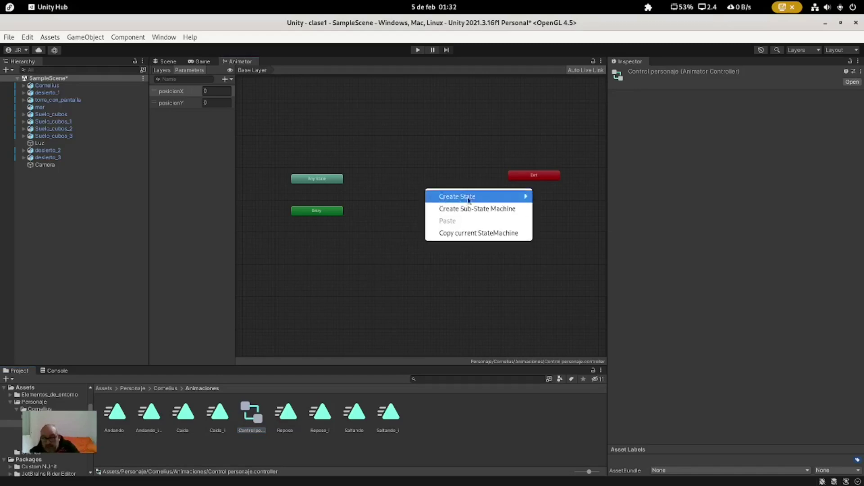
mouse_move(471, 197)
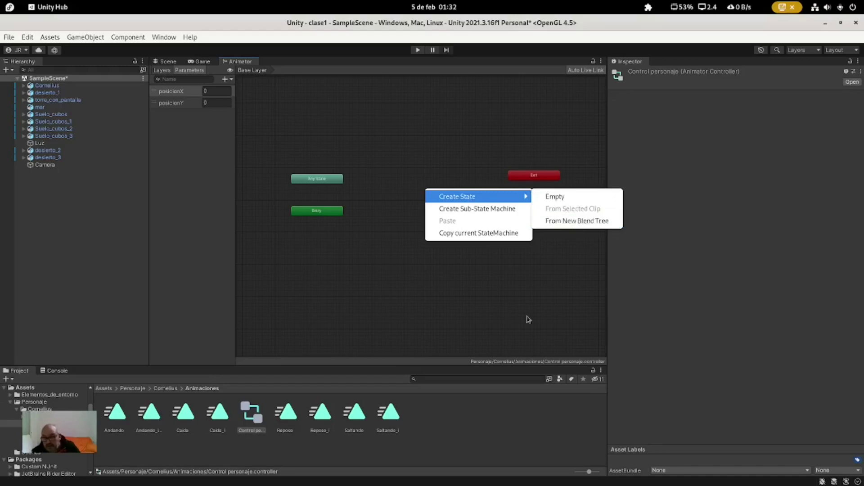
click(385, 309)
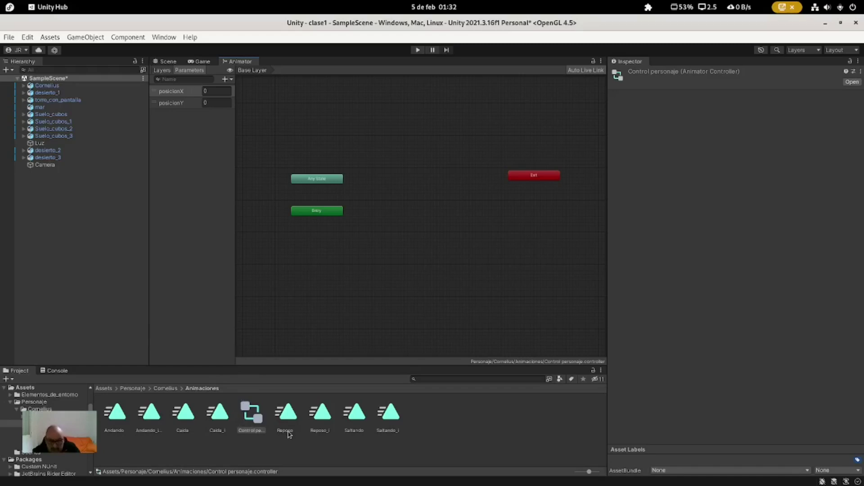
mouse_move(291, 415)
mouse_down()
mouse_move(339, 373)
mouse_move(412, 265)
mouse_up()
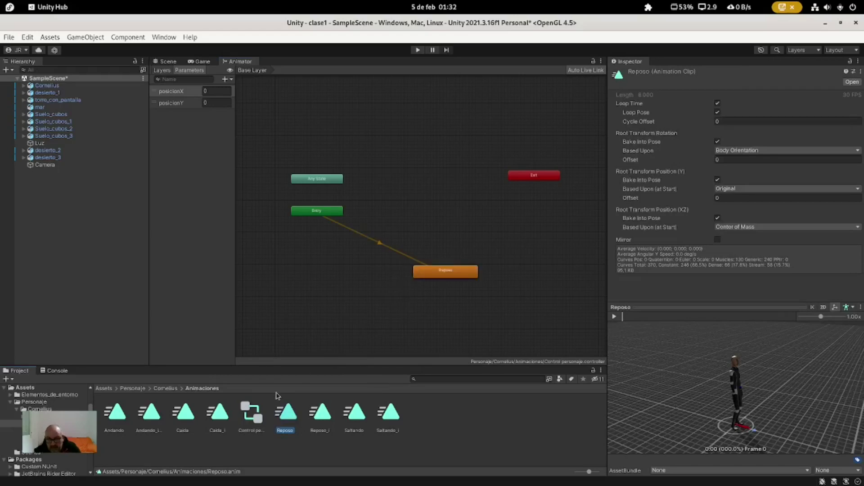
Step: Test the character in play mode, then move the Reposo node lower in the graph
click(417, 50)
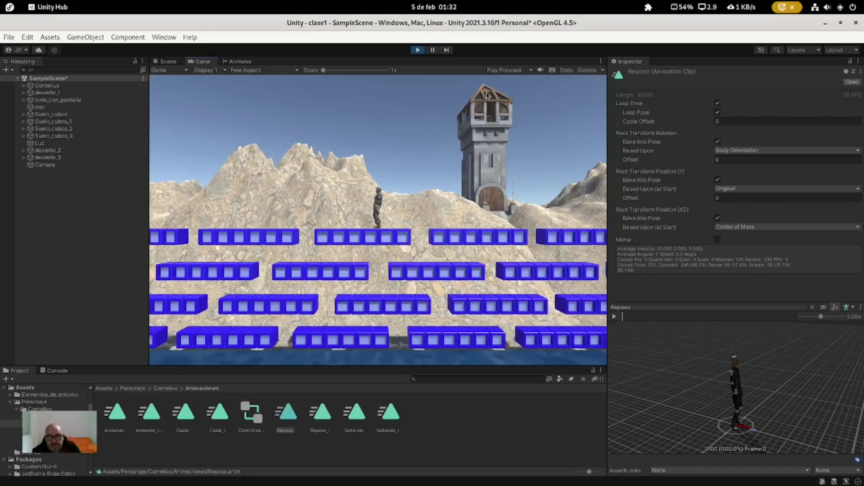
click(419, 54)
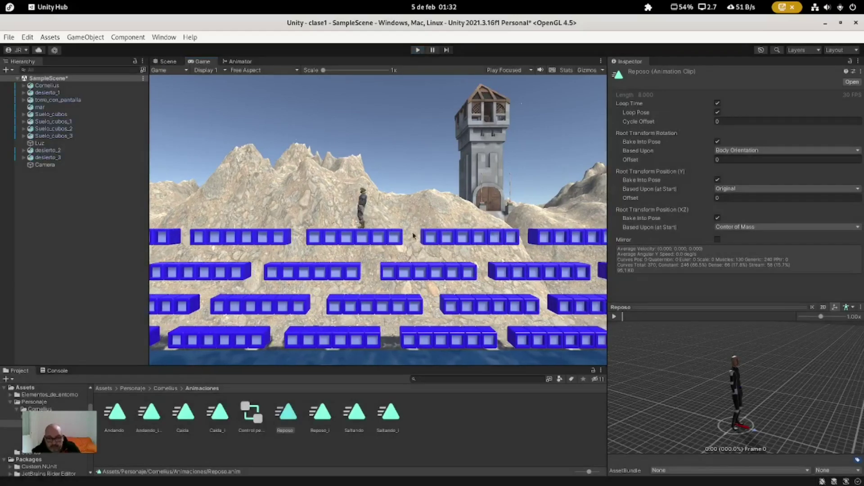
double_click(259, 419)
mouse_move(460, 276)
mouse_down()
mouse_move(409, 290)
mouse_move(433, 292)
mouse_up()
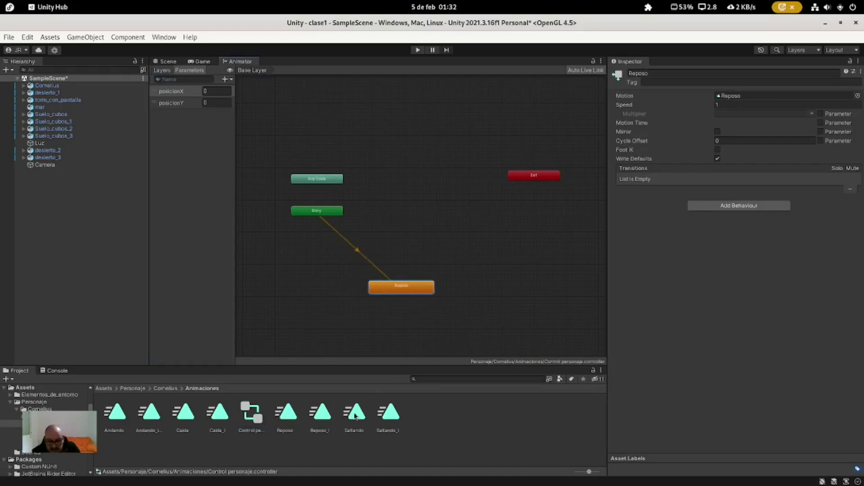
Step: Add an Andando state from its clip and make a transition from Reposo to Andando
drag(118, 422, 437, 207)
drag(469, 211, 454, 223)
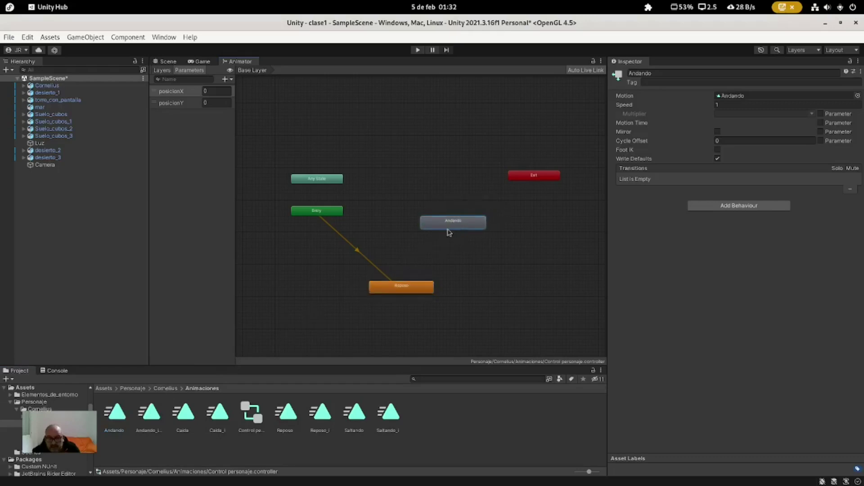
click(400, 290)
right_click(400, 291)
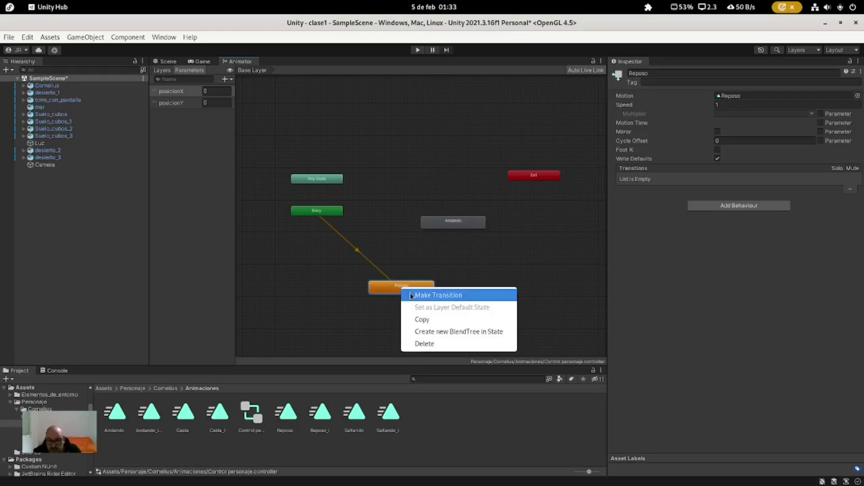
click(454, 292)
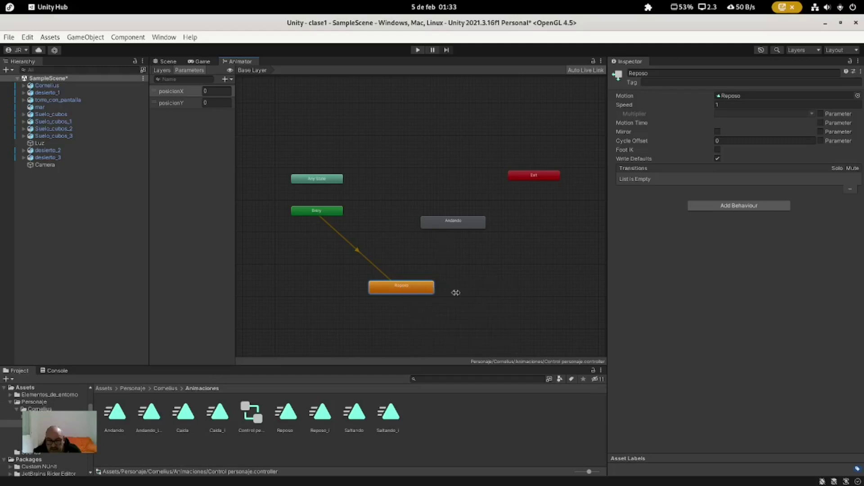
right_click(413, 289)
click(423, 292)
click(442, 229)
Step: Make a transition from Andando back to Reposo
click(459, 225)
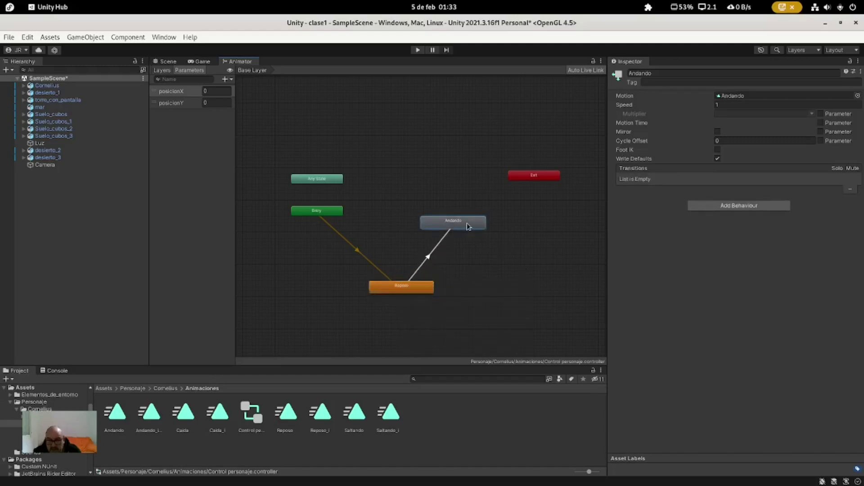
right_click(469, 224)
click(476, 231)
click(400, 286)
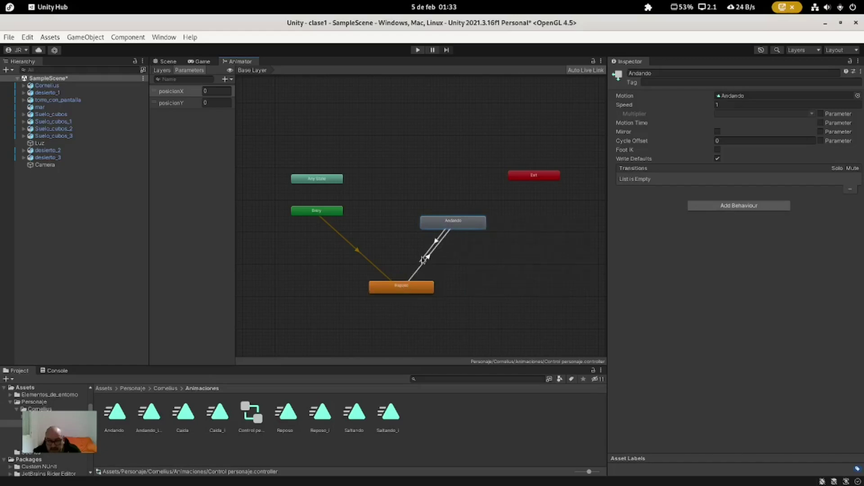
click(397, 285)
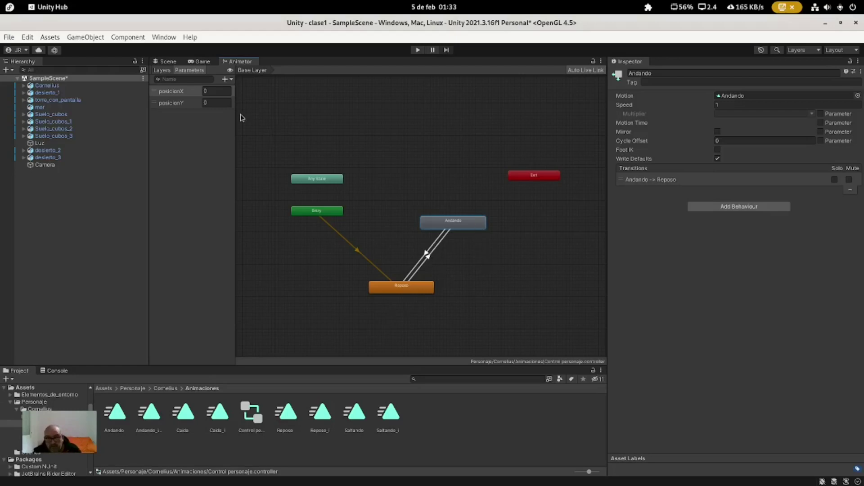
Step: Delete the posicionY and posicionX parameters
click(183, 104)
right_click(183, 106)
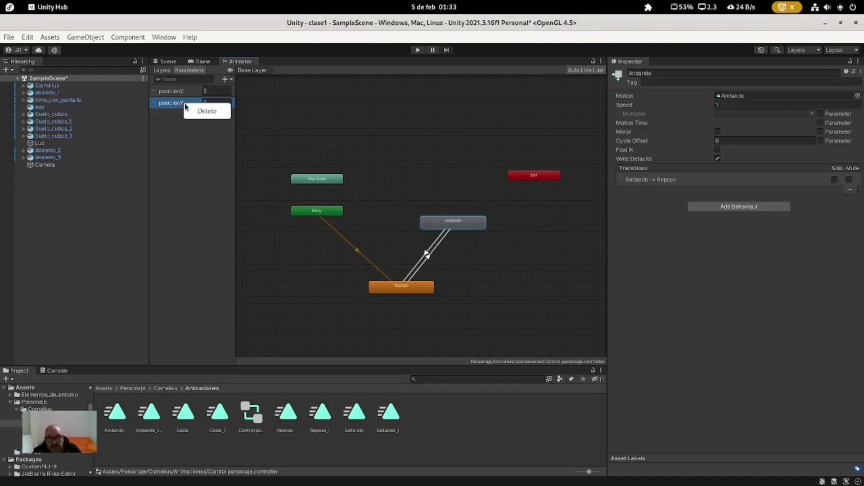
click(190, 111)
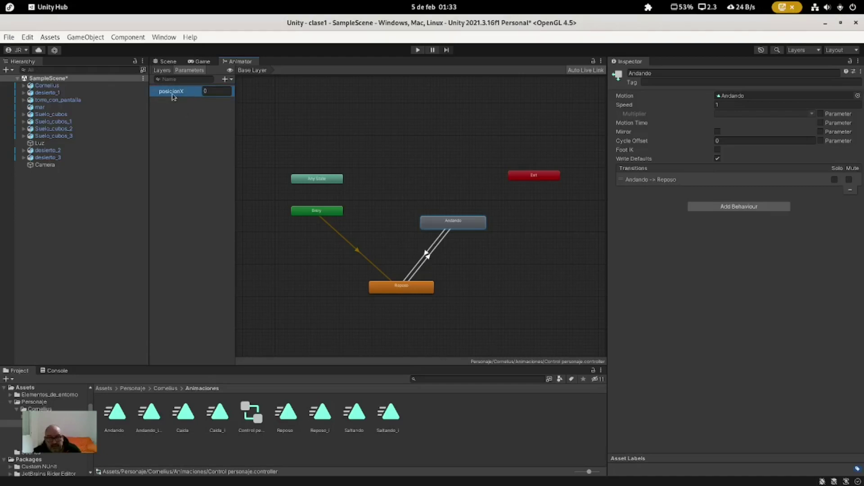
right_click(173, 97)
click(185, 107)
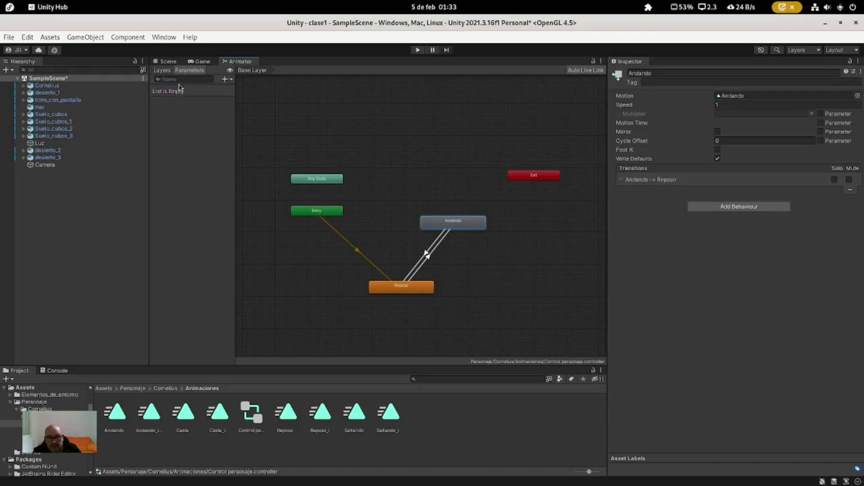
Step: Add a new Bool parameter and name it Caminar
click(225, 80)
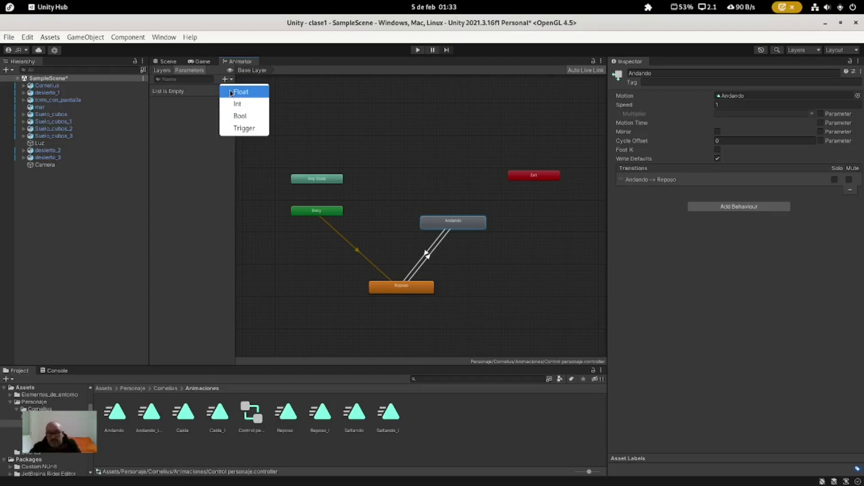
click(251, 122)
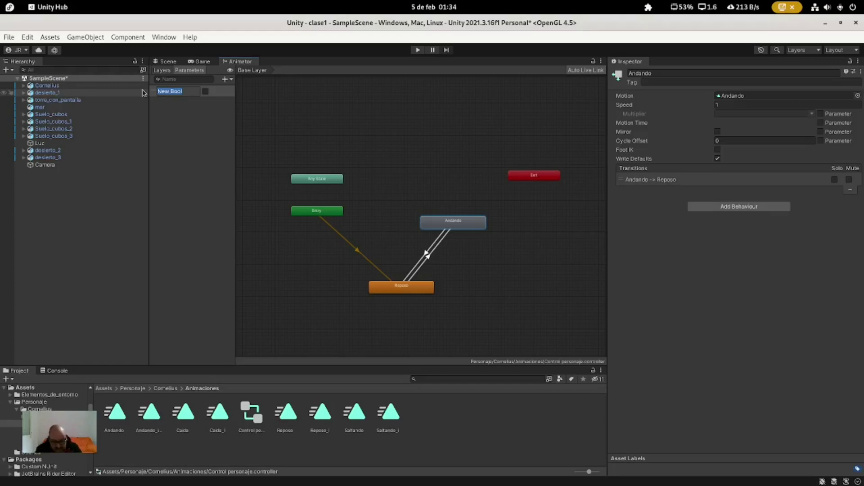
text(Cami)
text(nar)
key(Return)
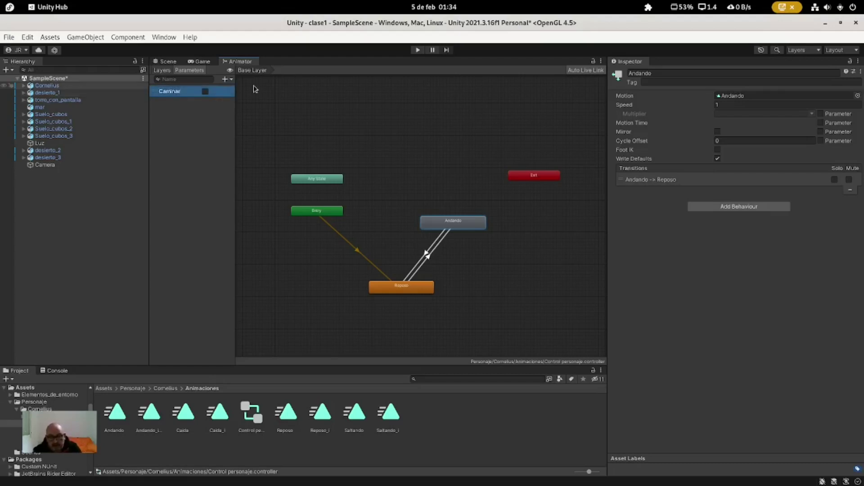
Step: Add Caminar conditions: true on Reposo→Andando, false on Andando→Reposo
click(432, 256)
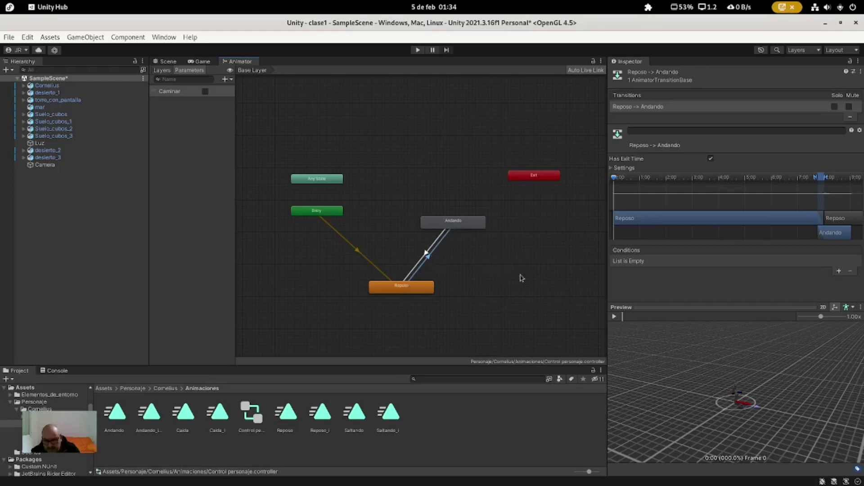
click(839, 272)
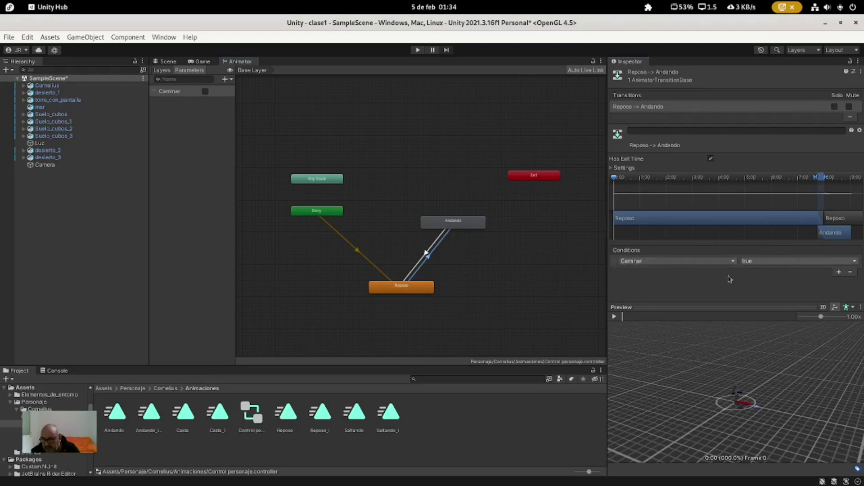
click(421, 265)
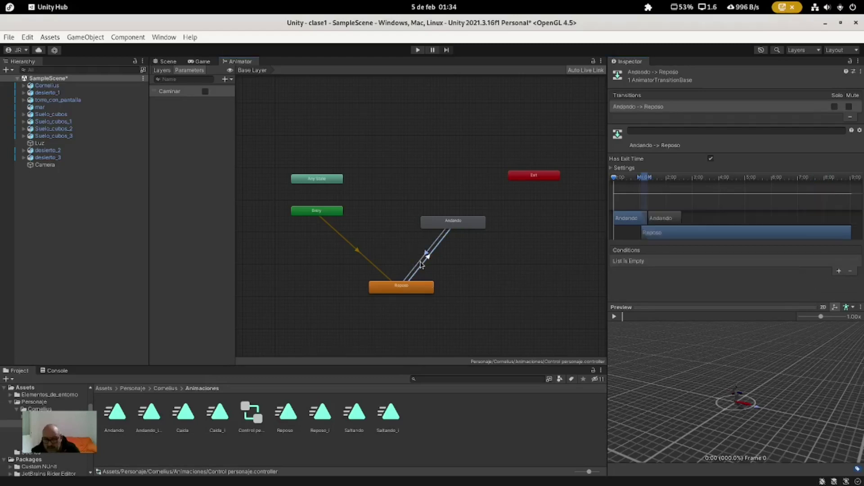
click(838, 271)
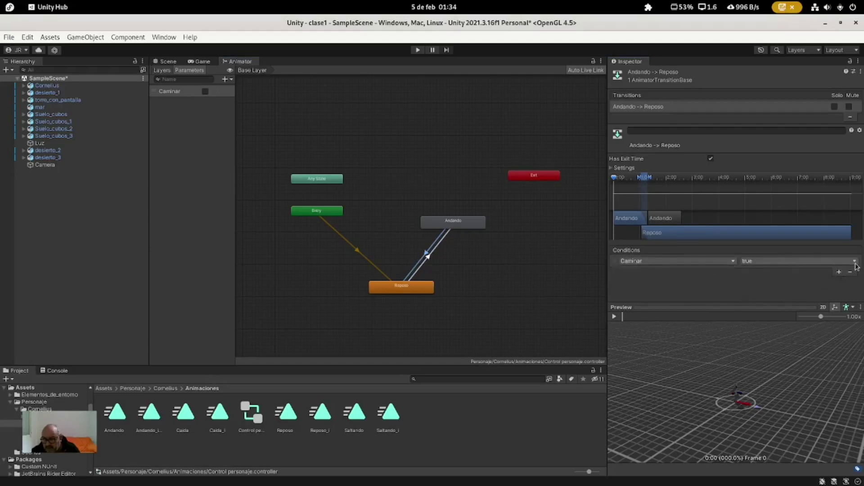
click(765, 262)
click(757, 284)
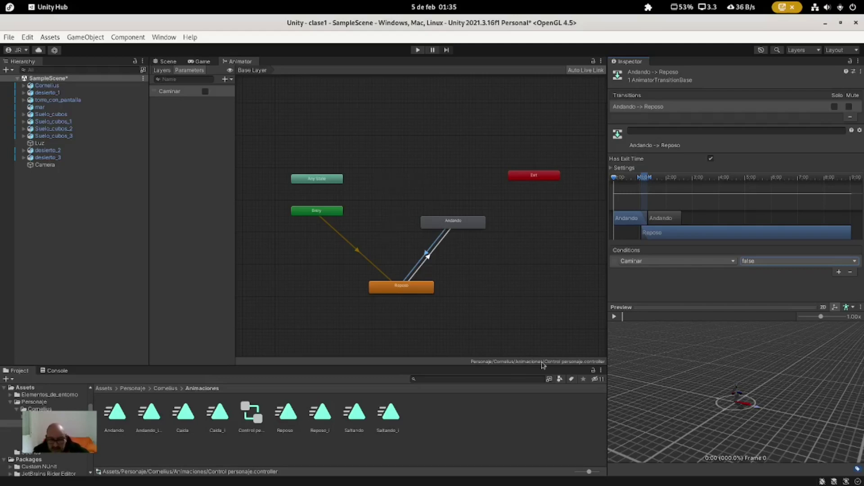
Step: Browse the Personaje, Cornelius and Animaciones folders, then return to the Assets root
click(134, 388)
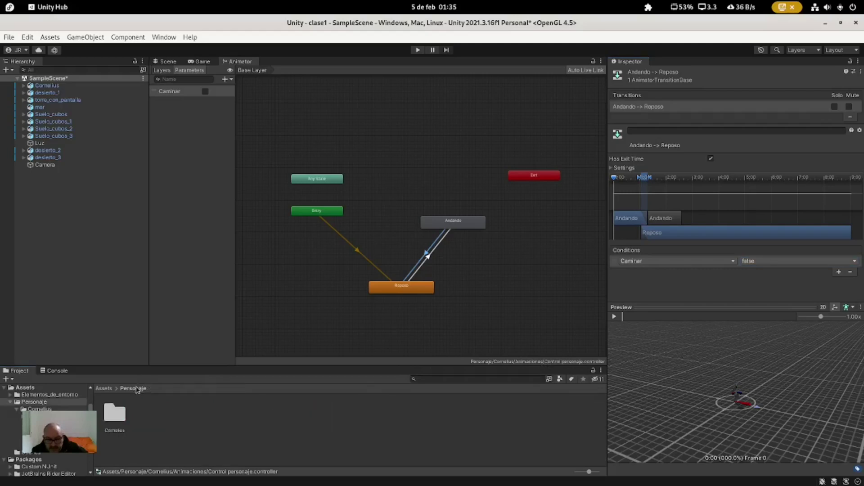
double_click(115, 413)
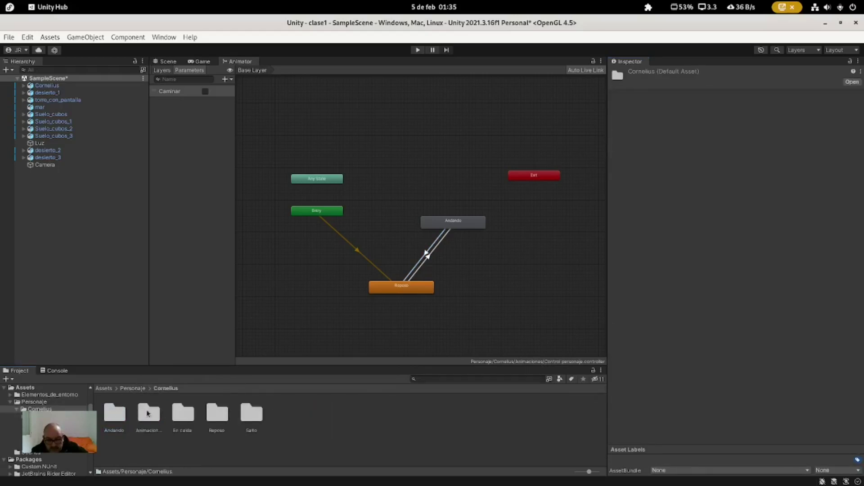
click(148, 412)
double_click(149, 412)
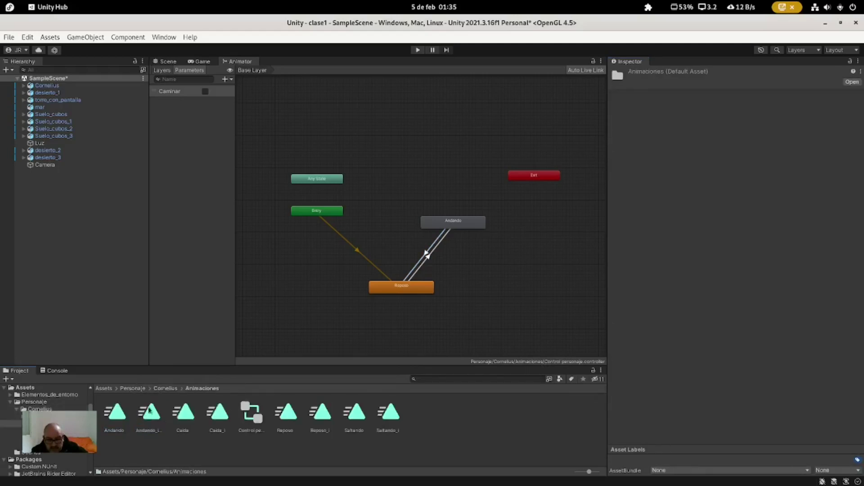
click(132, 388)
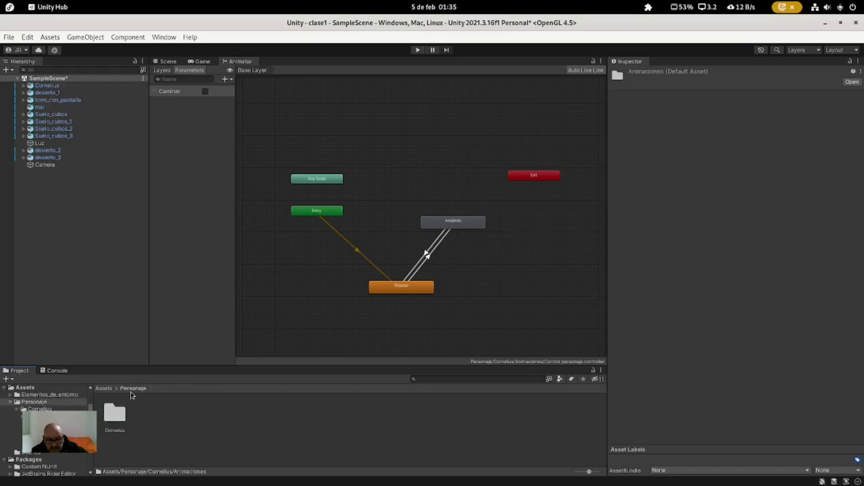
click(108, 390)
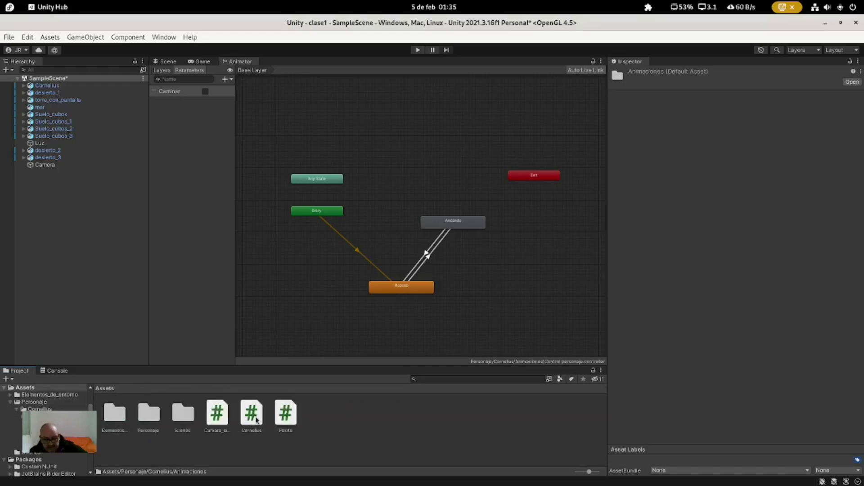
Step: Set External Script Editor to 'Open by file extension' in Preferences and close the window
click(27, 37)
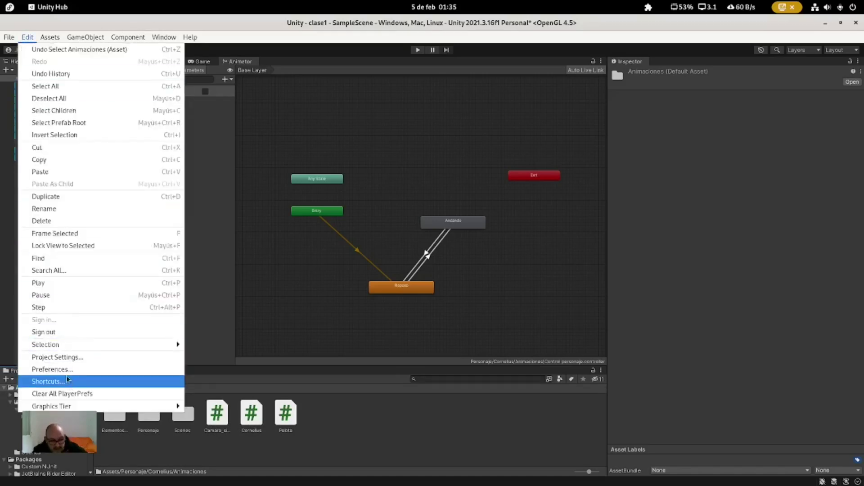
click(52, 370)
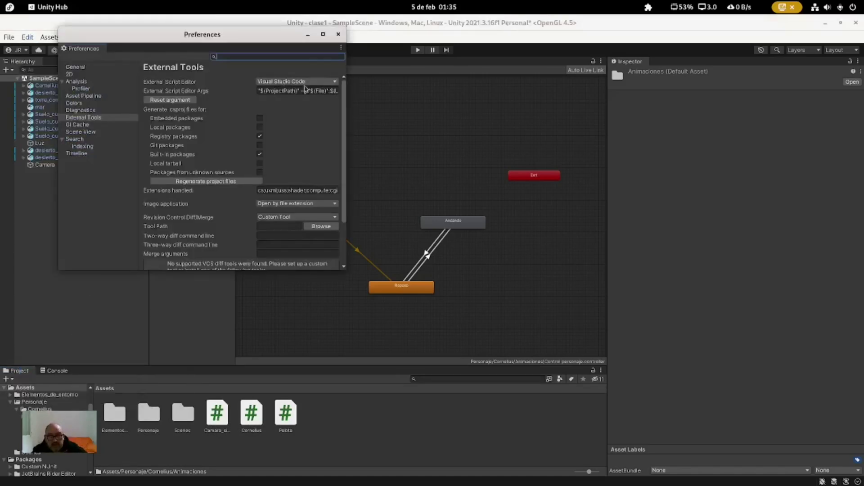
click(325, 83)
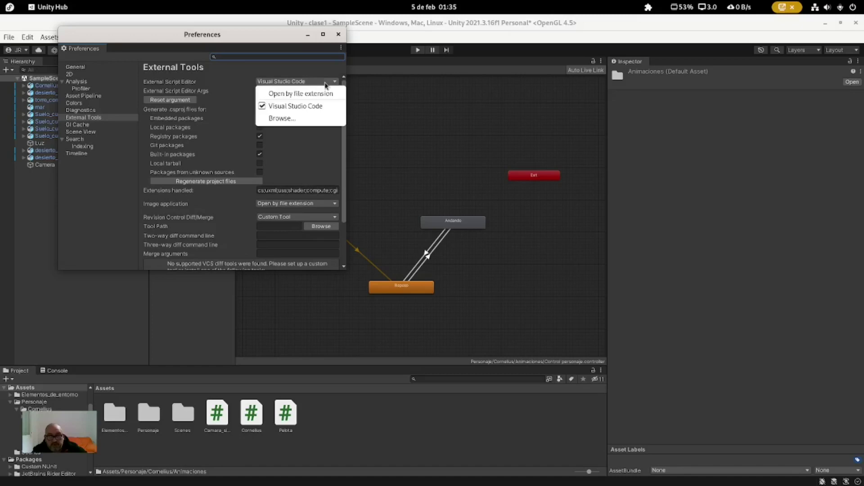
click(273, 94)
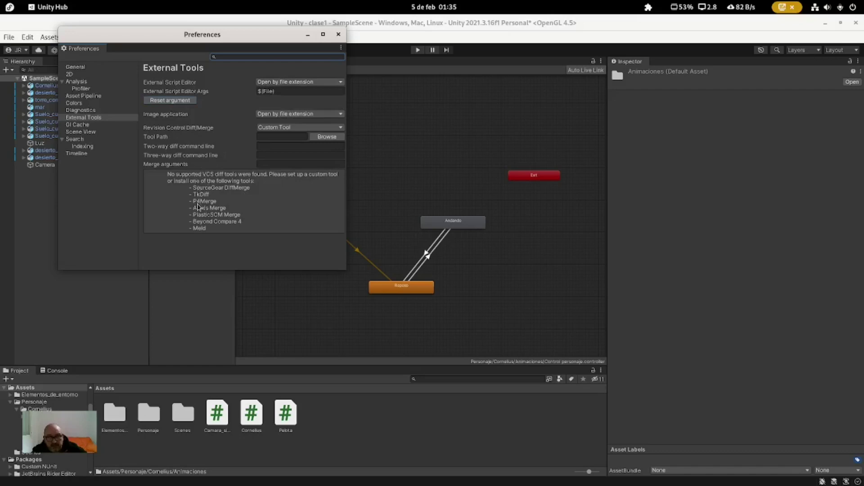
click(340, 48)
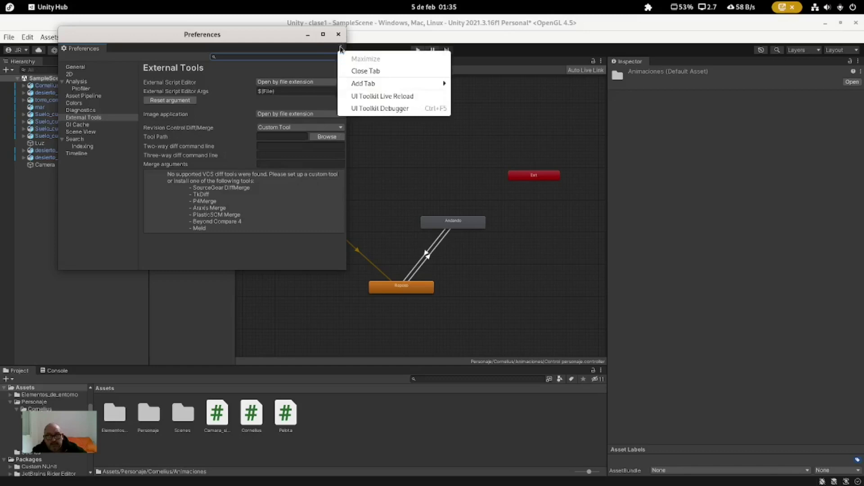
click(341, 48)
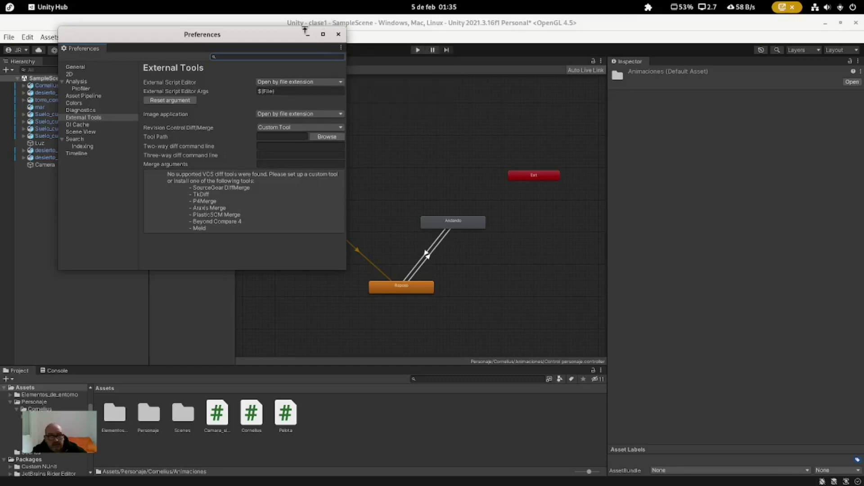
click(336, 34)
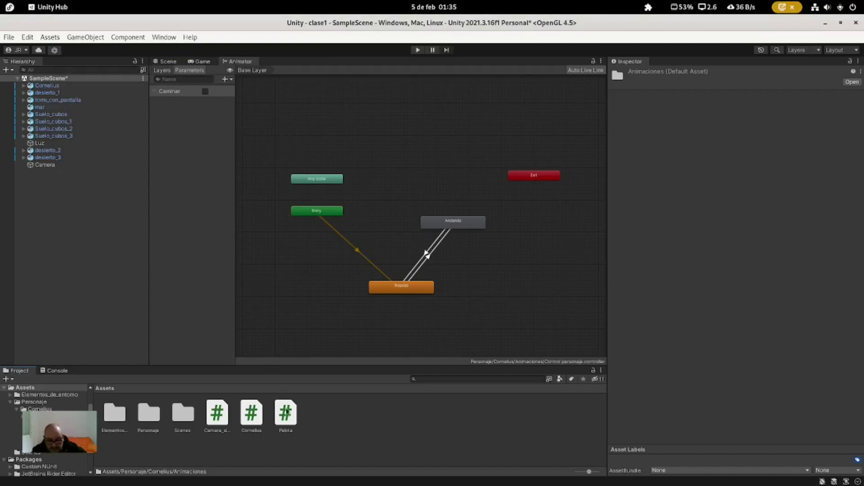
Step: Open Cornelius.cs and highlight the horizontal movement on line 28 and the jump check on lines 31–34
click(255, 418)
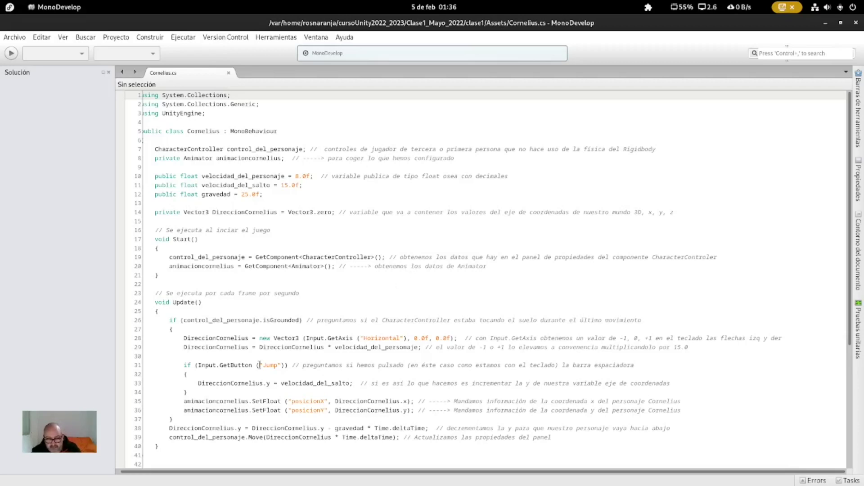
drag(186, 340, 393, 338)
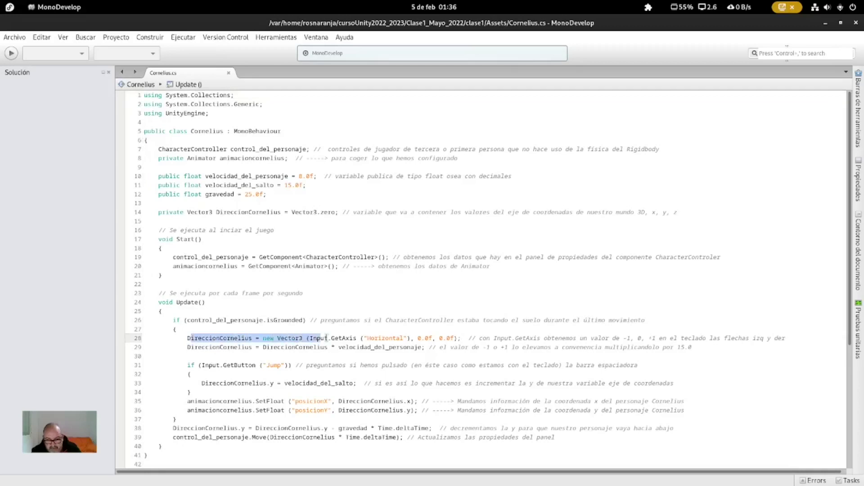
click(442, 337)
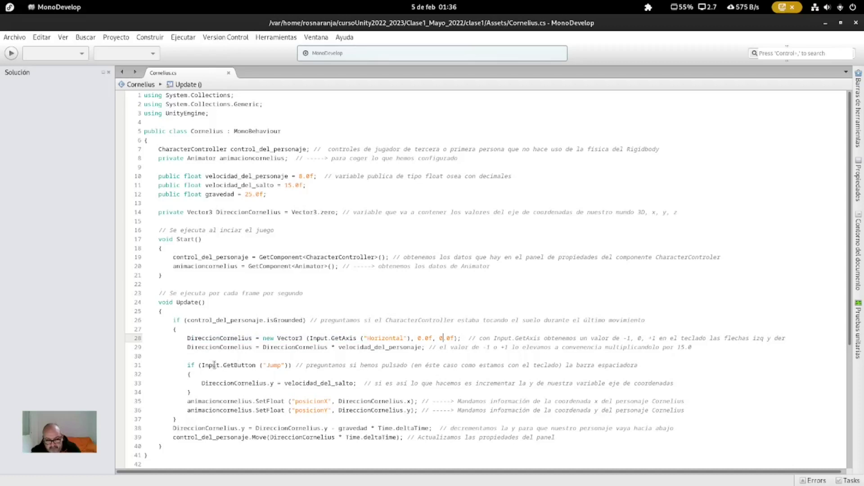
drag(190, 364, 229, 391)
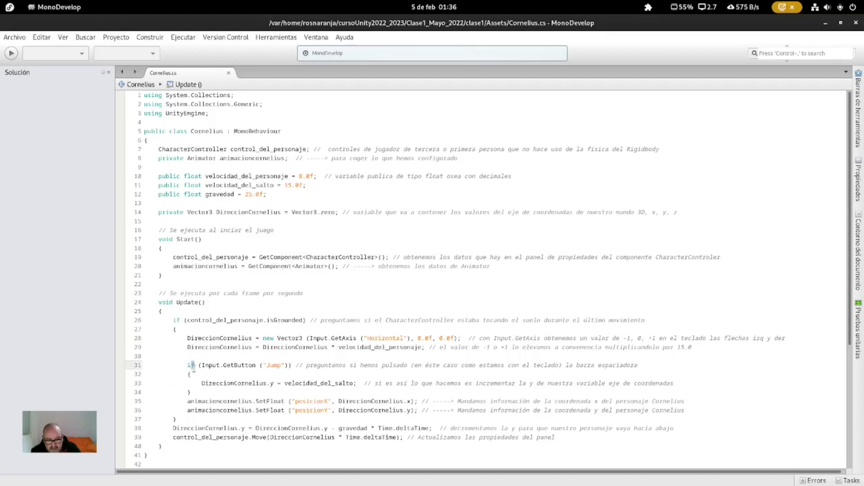
click(248, 387)
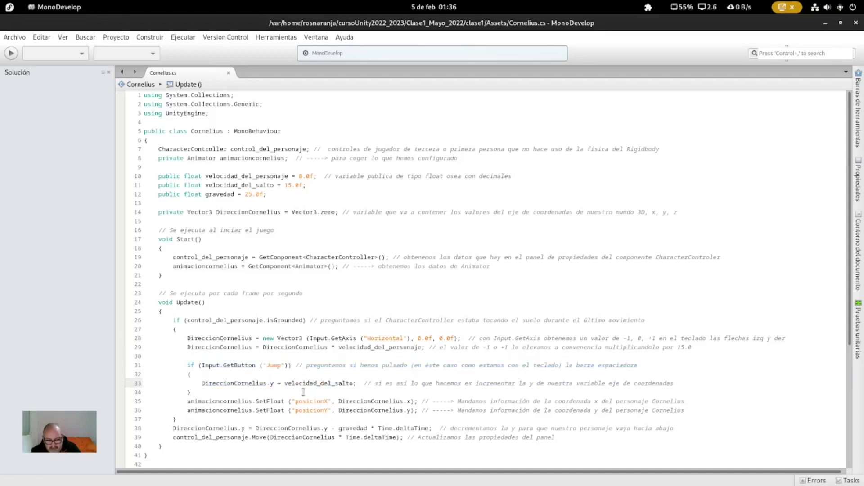
click(190, 364)
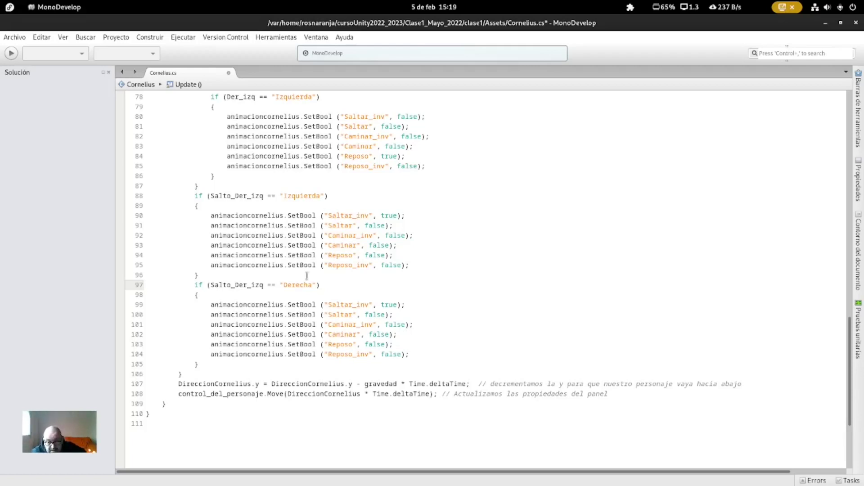
Step: Set Saltar_inv to false on line 99 and Saltar to true on line 100
click(397, 305)
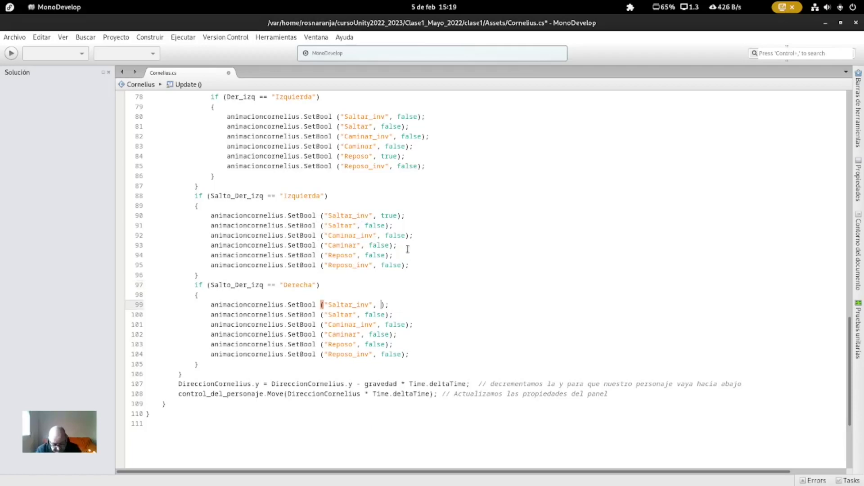
text(false)
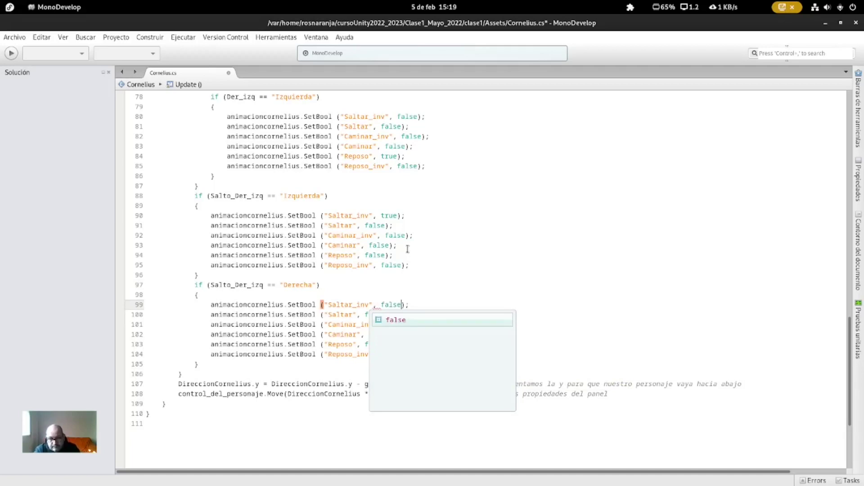
click(336, 304)
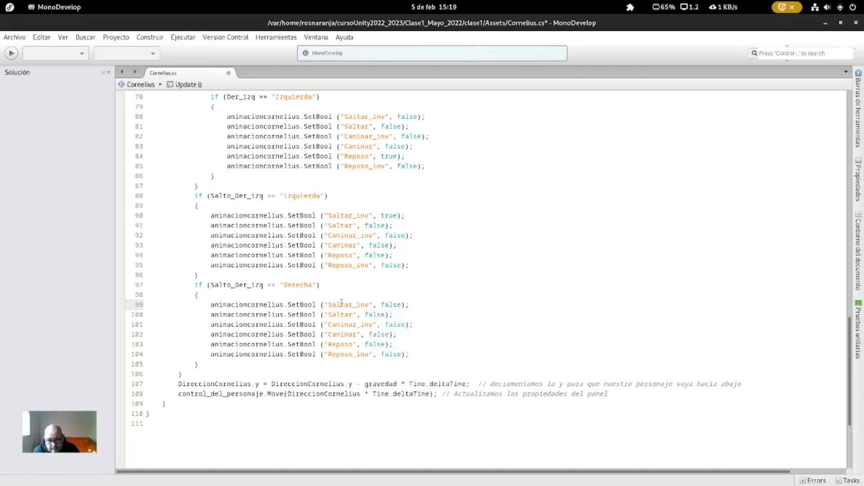
click(378, 313)
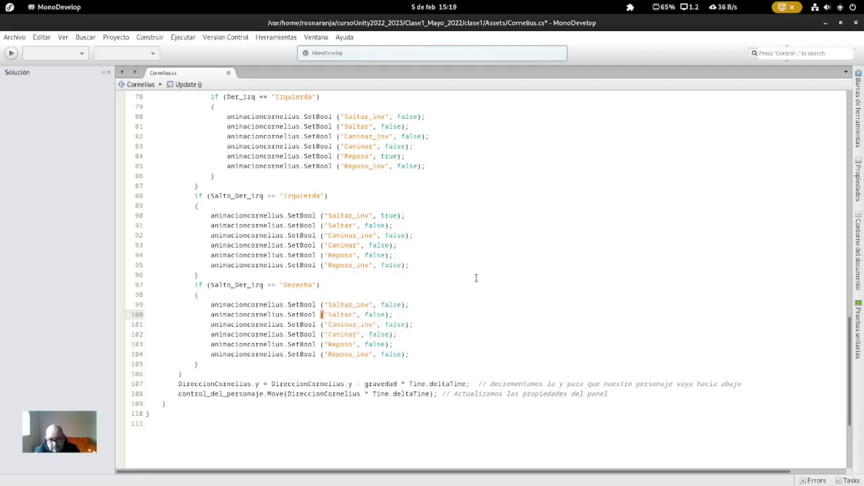
key(BackSpace)
key(BackSpace)
key(BackSpace)
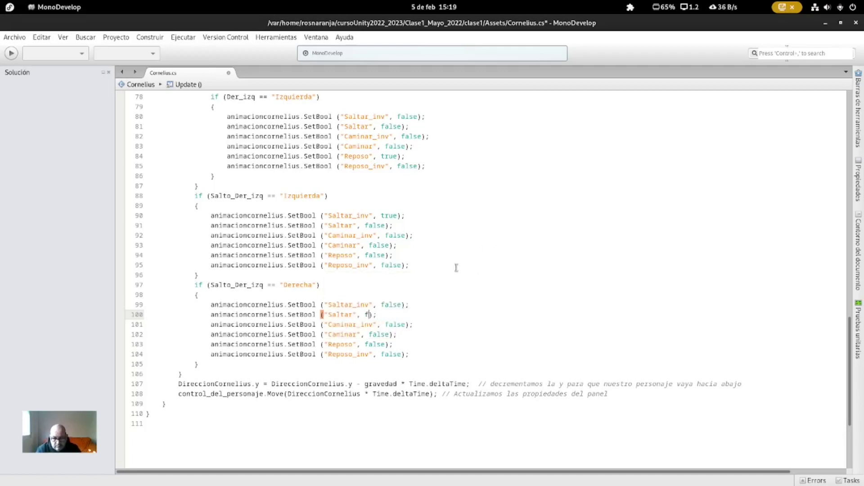
text(true)
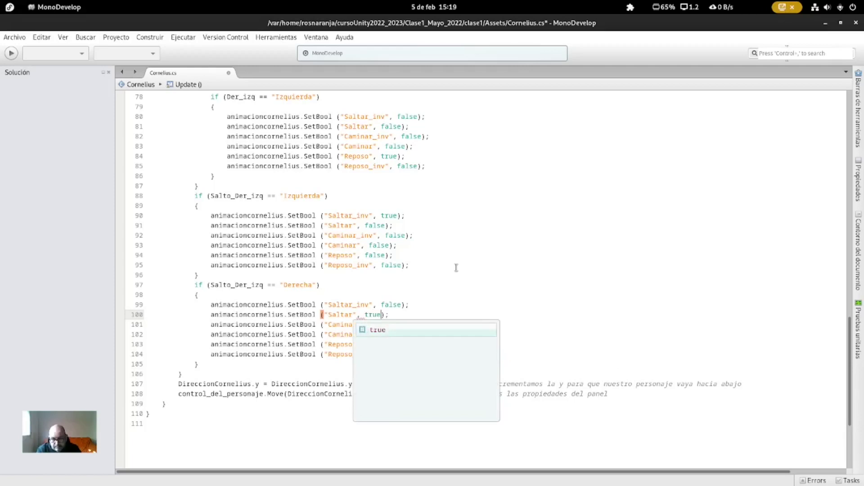
click(459, 304)
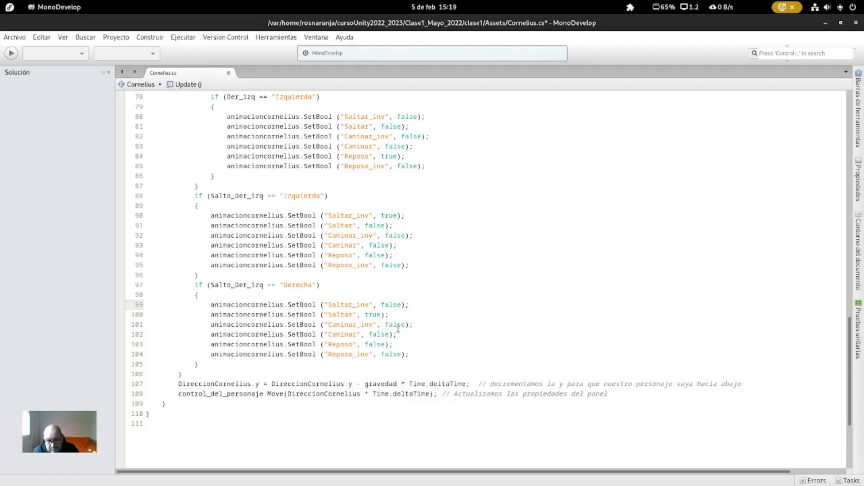
Step: Save Cornelius.cs with Archivo > Guardar and switch back to Unity
click(8, 40)
click(21, 76)
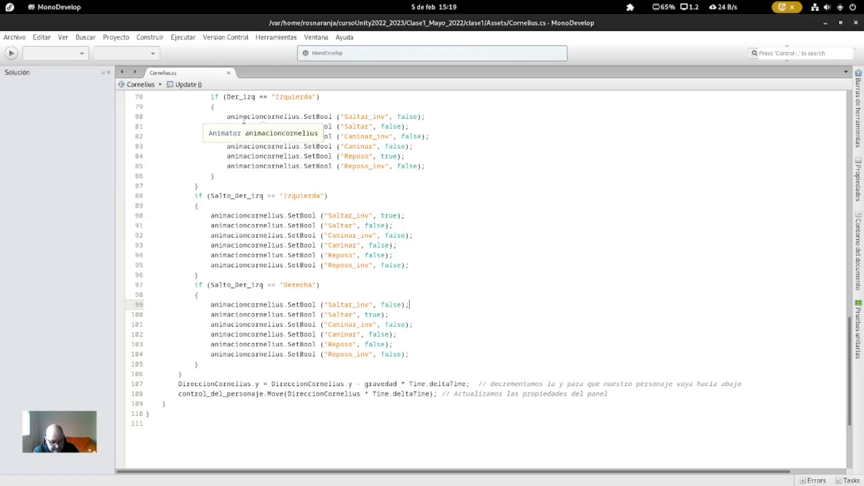
key(alt+Tab)
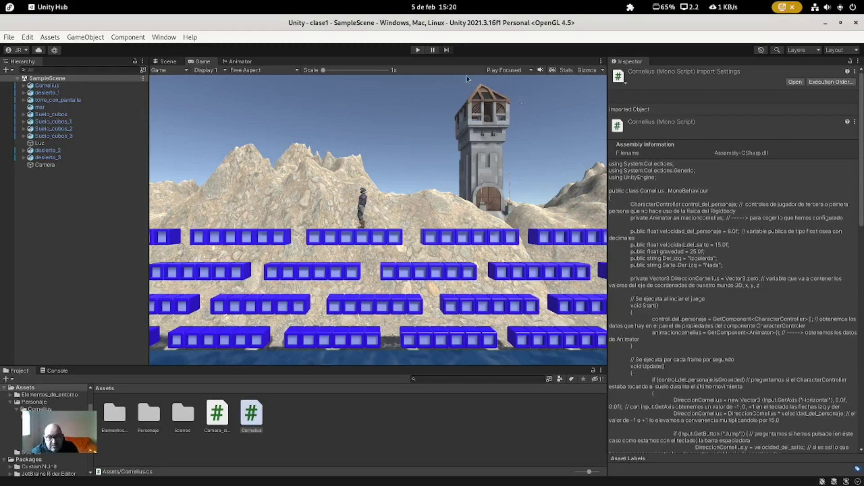
Step: Start Play mode to test Cornelius in the scene
click(417, 51)
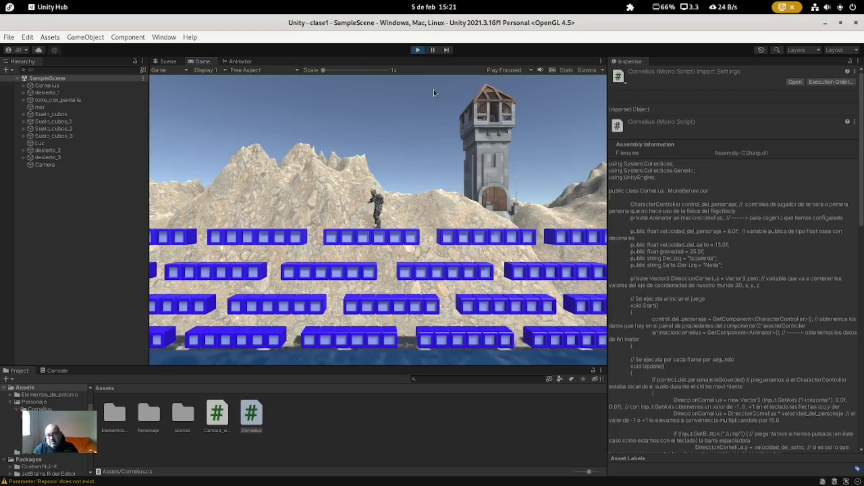
Step: Walk Cornelius left and right, then jump while heading left
key(Left)
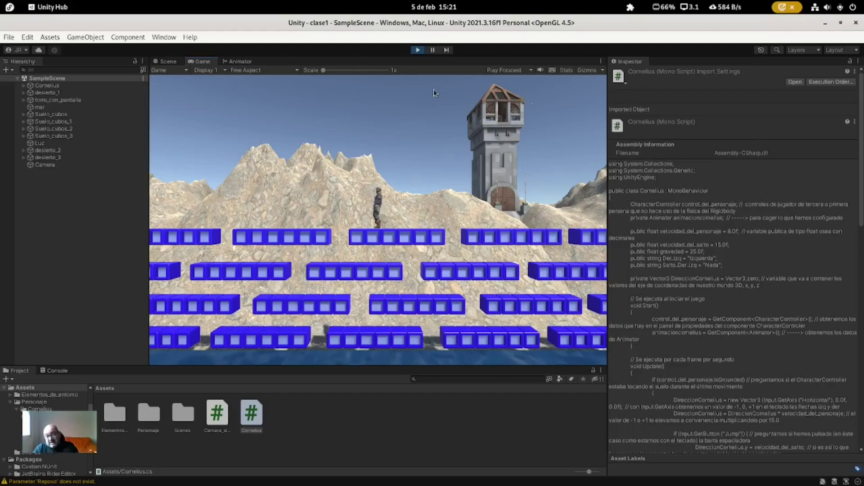
key(Right)
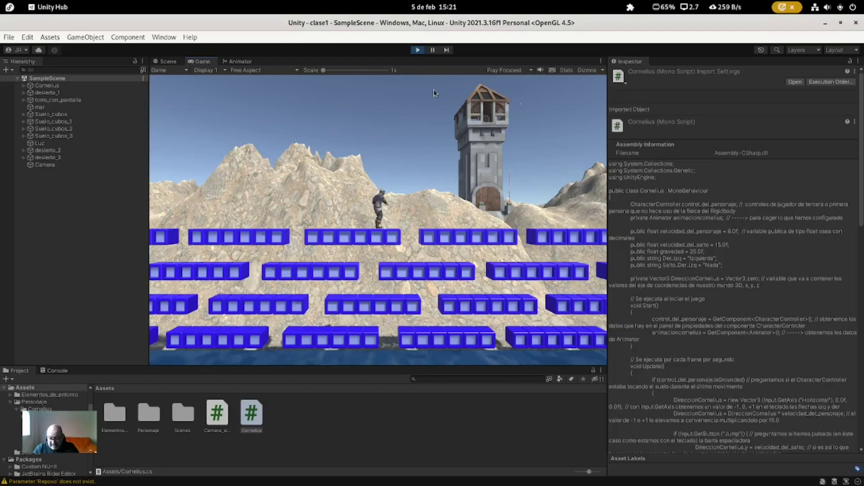
key(Left)
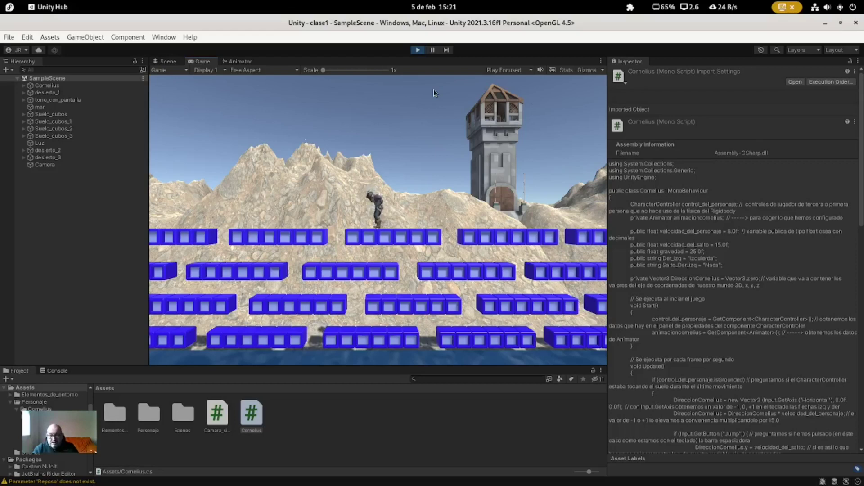
key(Left)
key(Right)
key(Left)
key(space)
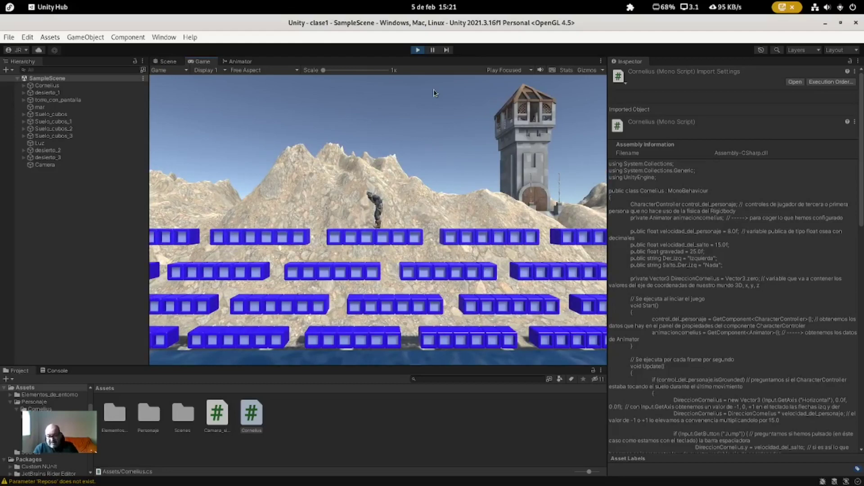
Step: Jump right onto the mountain and left again, then stop the game and go to MonoDevelop
key(Right)
key(space)
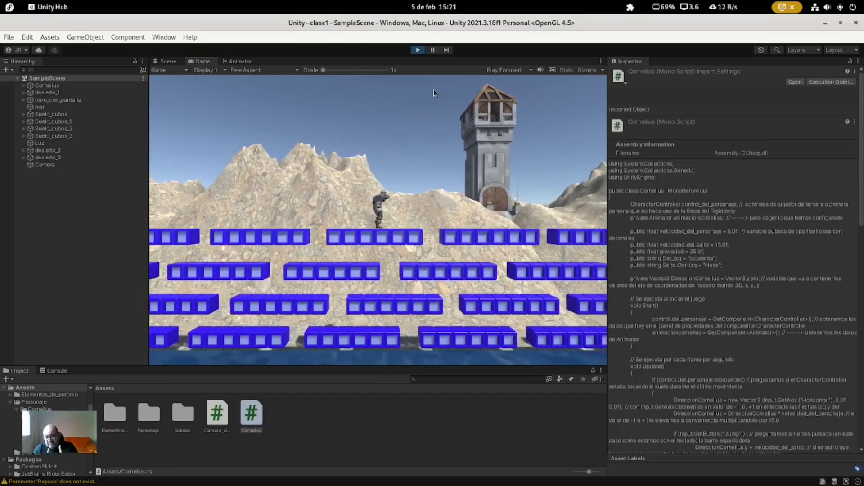
key(Left)
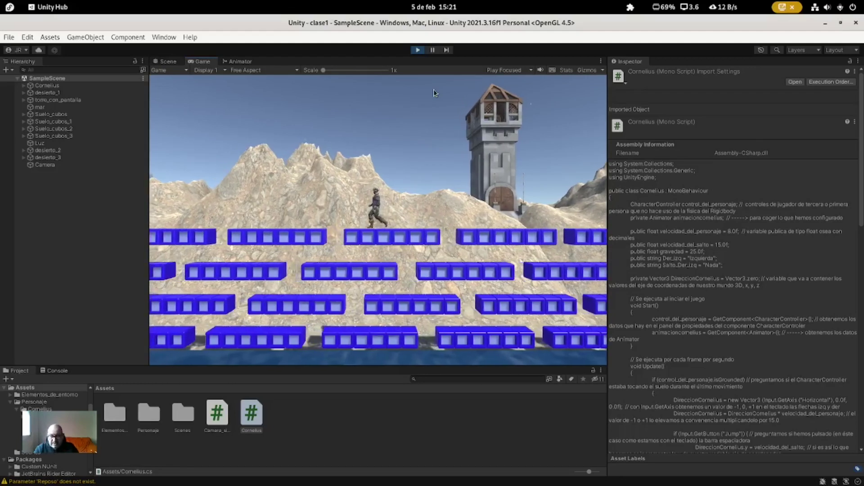
key(space)
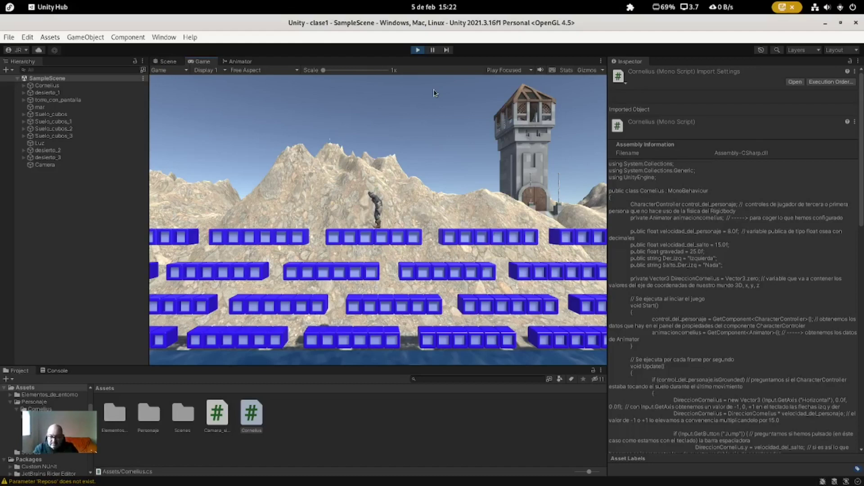
click(417, 50)
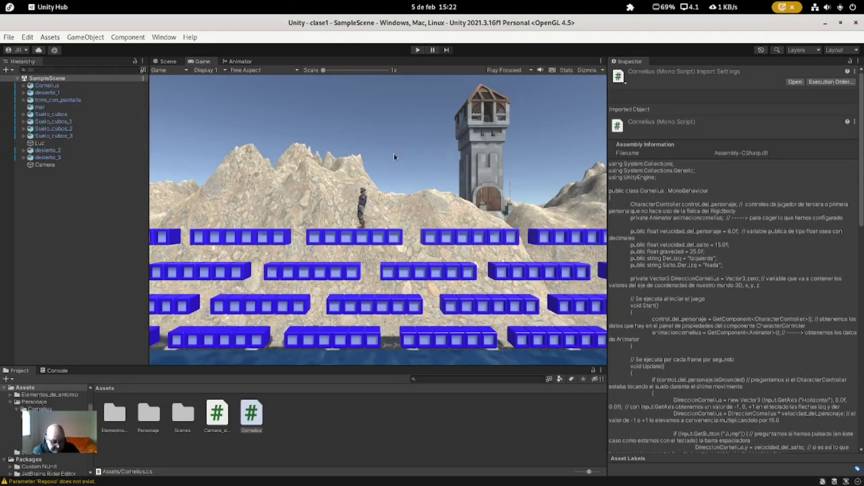
key(alt+Tab)
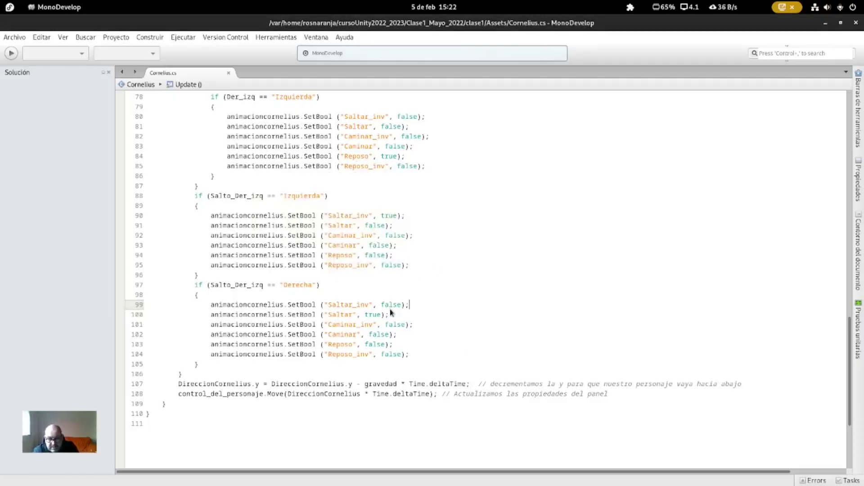
Step: Change SetBool("Saltar_inv", true) on line 90 to false
scroll(407, 269, up, 2)
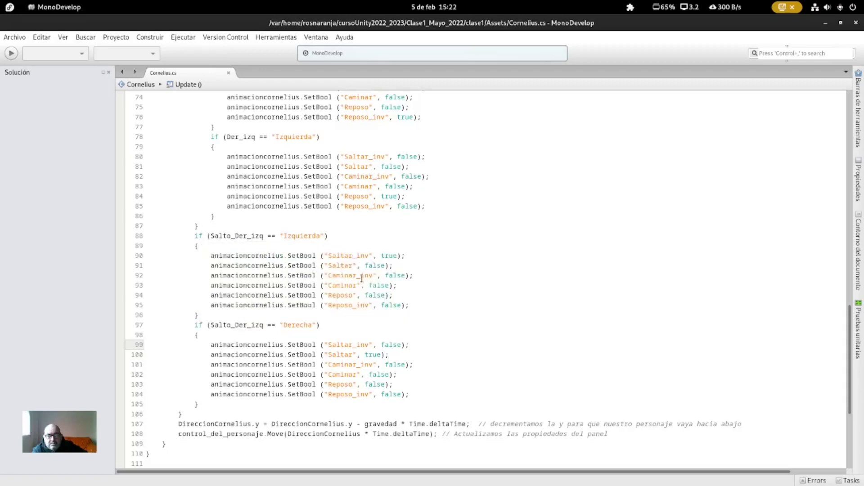
click(360, 255)
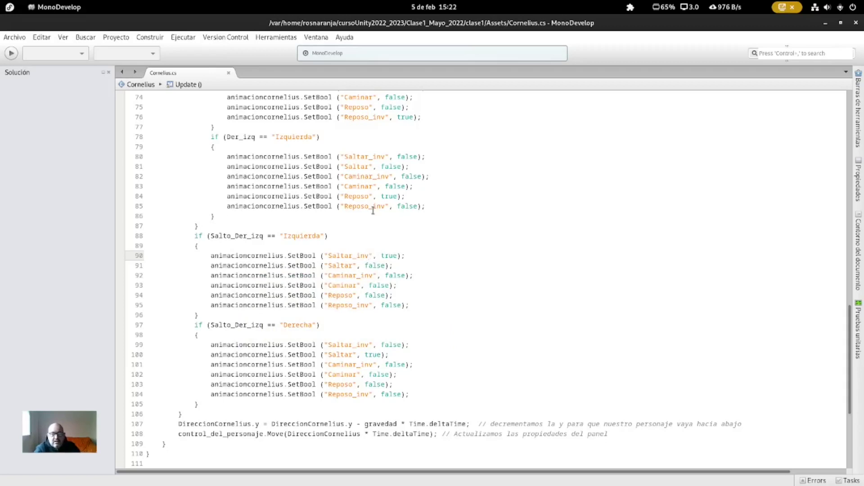
click(400, 257)
key(BackSpace)
key(BackSpace)
key(BackSpace)
key(BackSpace)
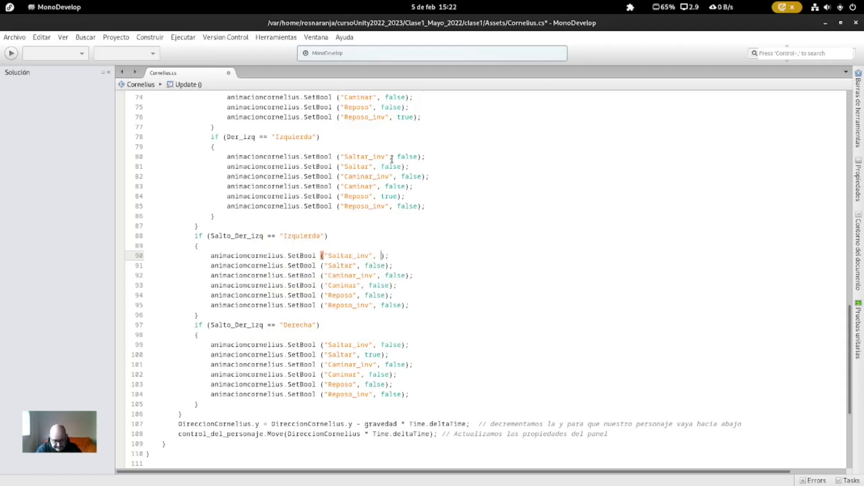
text(false)
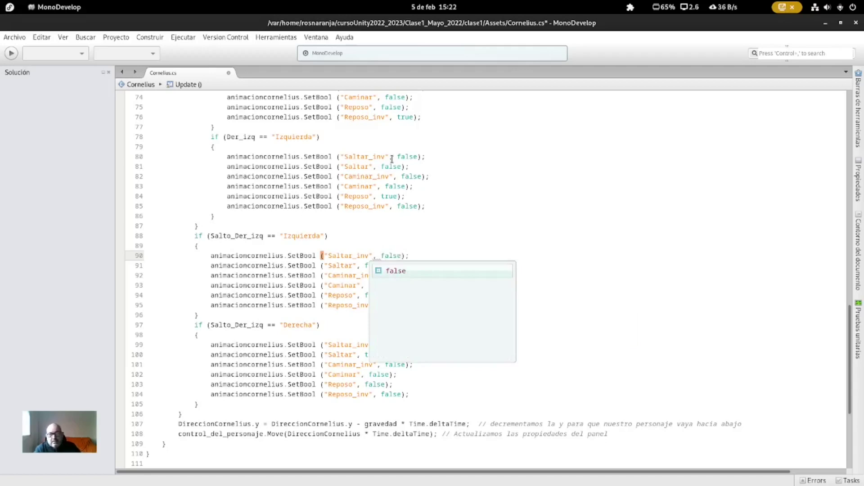
click(343, 267)
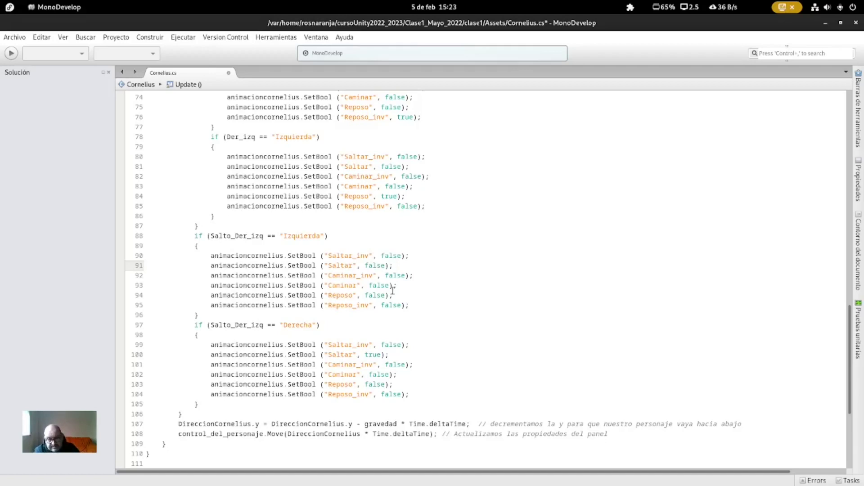
mouse_move(305, 239)
mouse_move(368, 260)
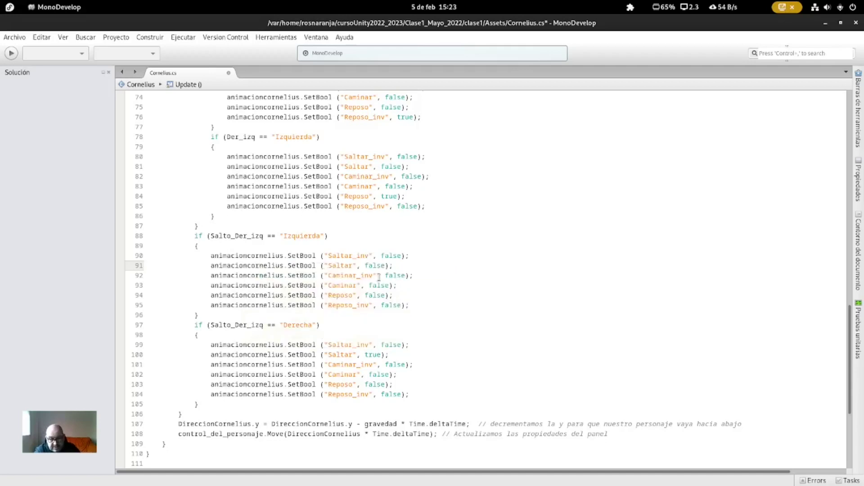
Step: Change Saltar's value on line 91 from false to true for the left jump
click(387, 265)
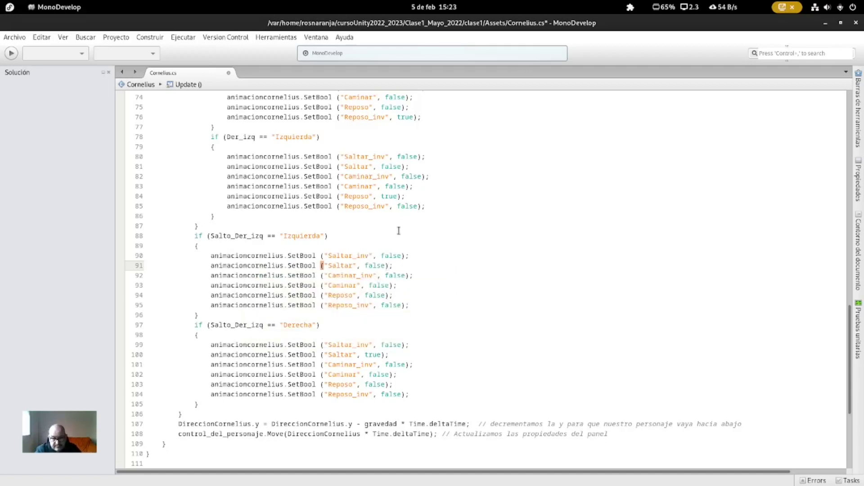
key(BackSpace)
key(BackSpace)
key(BackSpace)
key(BackSpace)
key(BackSpace)
text(tru)
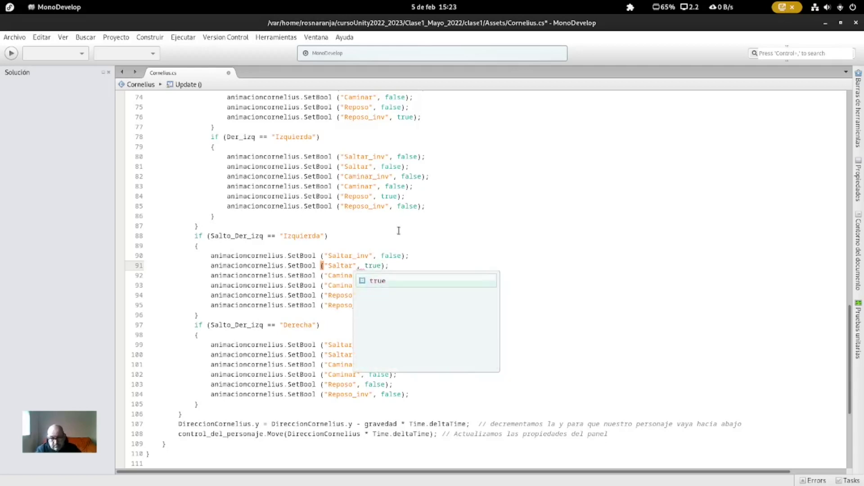
click(414, 255)
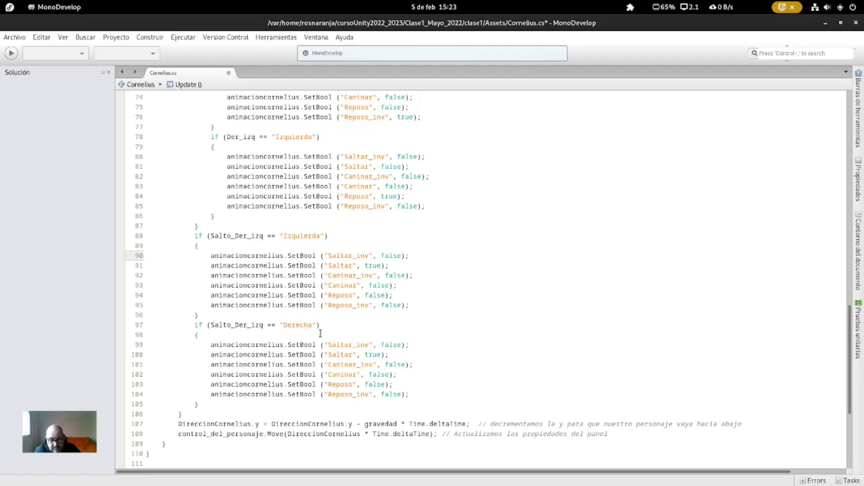
Step: Set Saltar_inv true and Saltar false on lines 99–100, then save and return to Unity
click(402, 345)
key(BackSpace)
key(BackSpace)
key(BackSpace)
key(BackSpace)
key(BackSpace)
text(true)
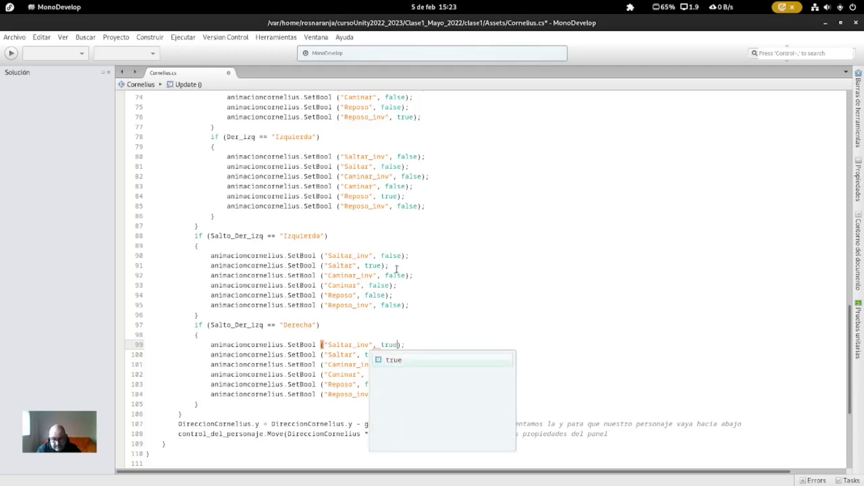
click(349, 355)
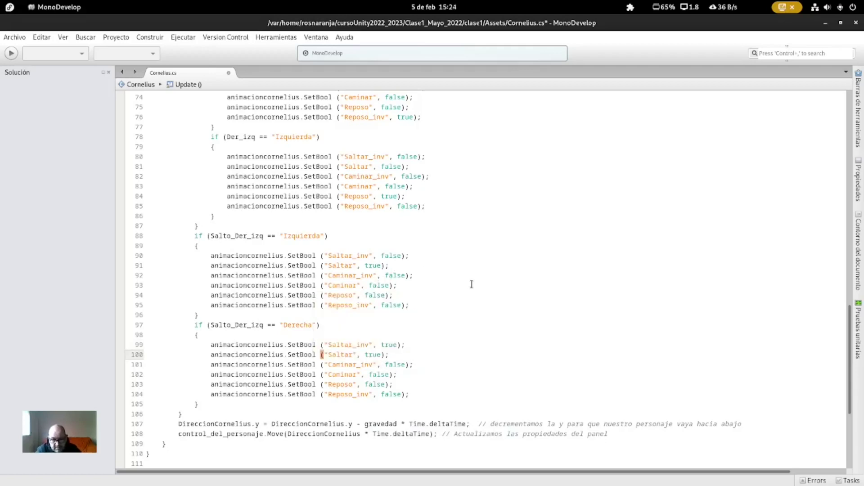
key(BackSpace)
key(BackSpace)
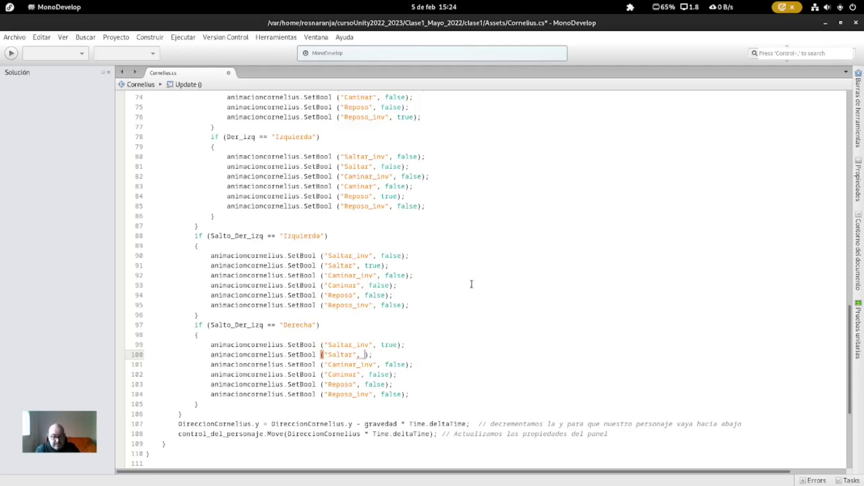
text(false)
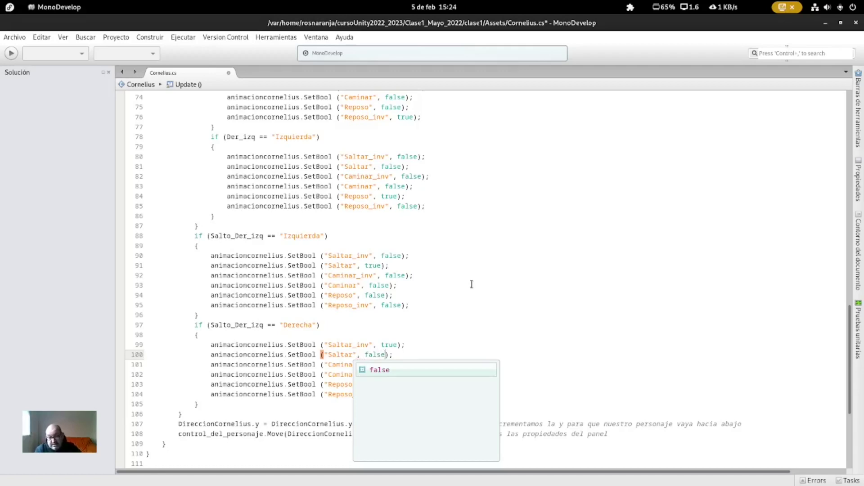
click(409, 346)
key(ctrl+s)
key(alt+Tab)
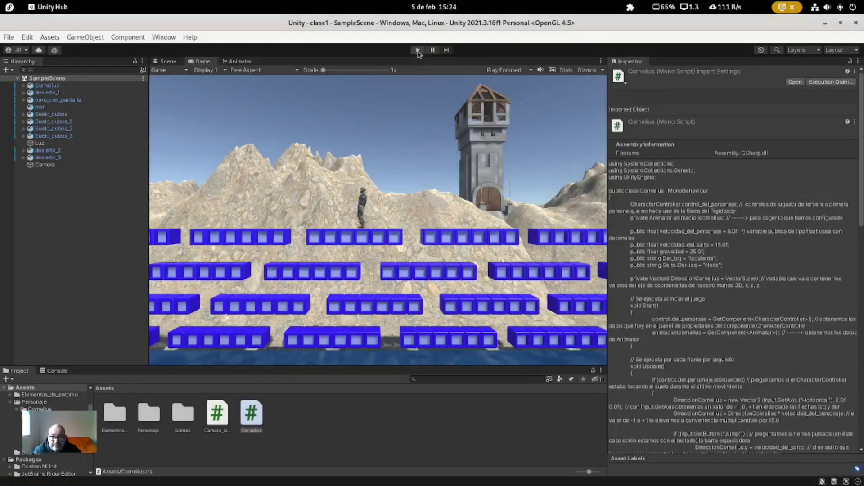
click(417, 51)
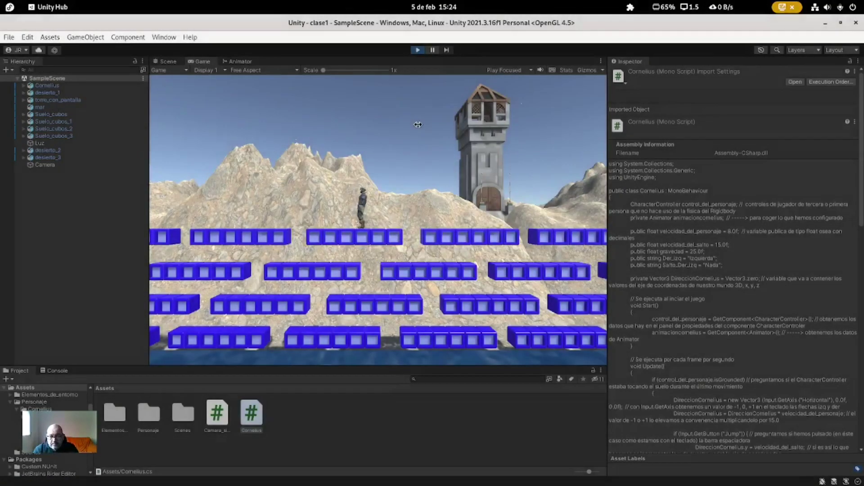
key(Left)
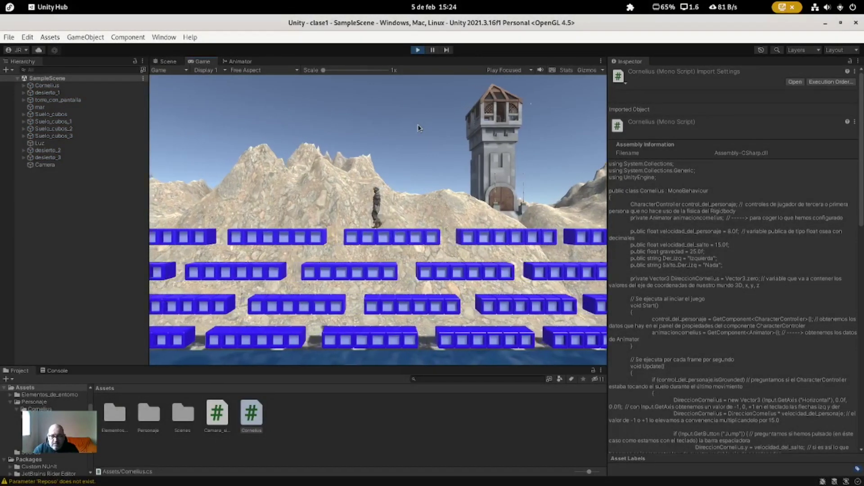
key(Right)
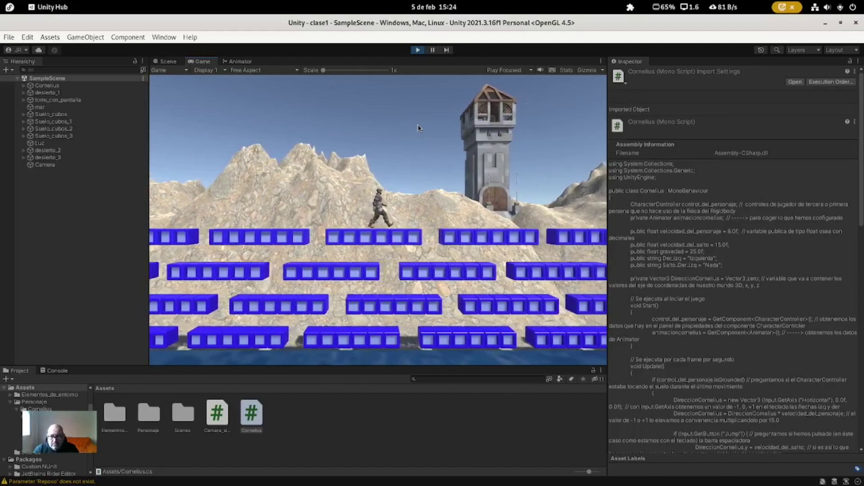
key(space)
key(Right)
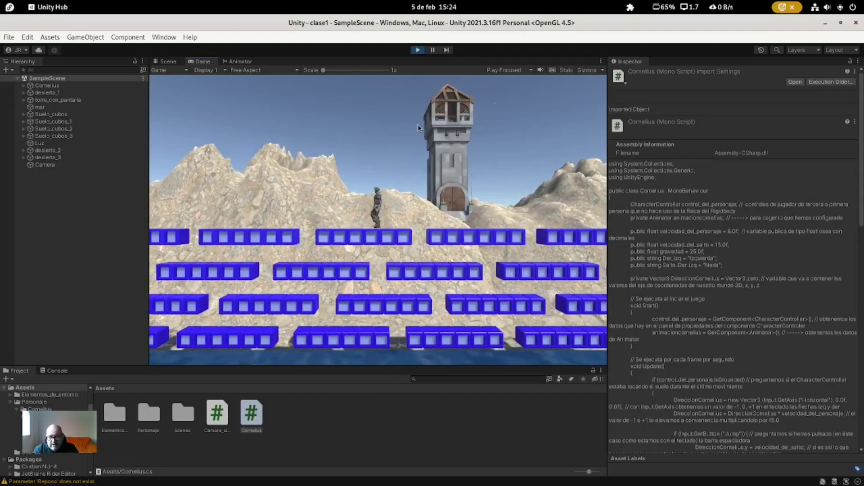
key(space)
key(Left)
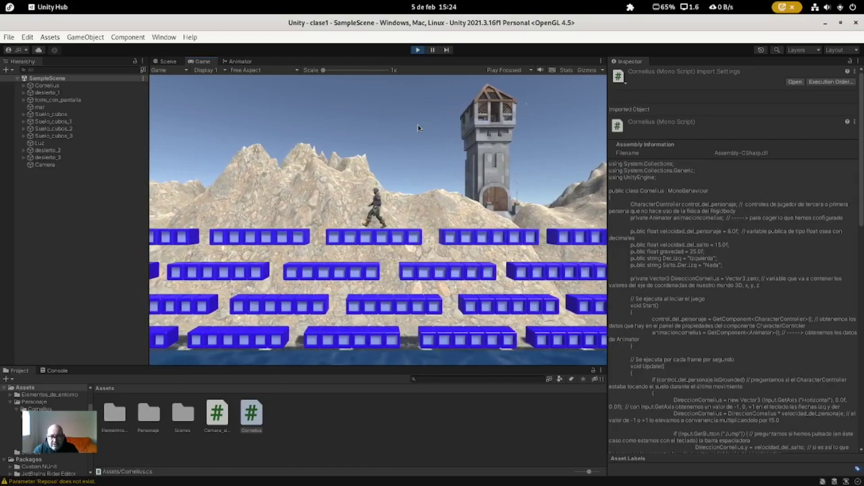
key(Right)
key(space)
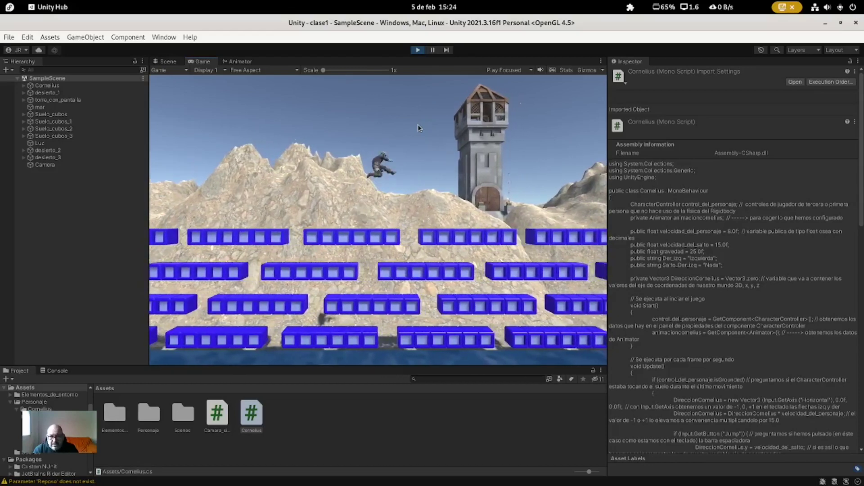
key(Left)
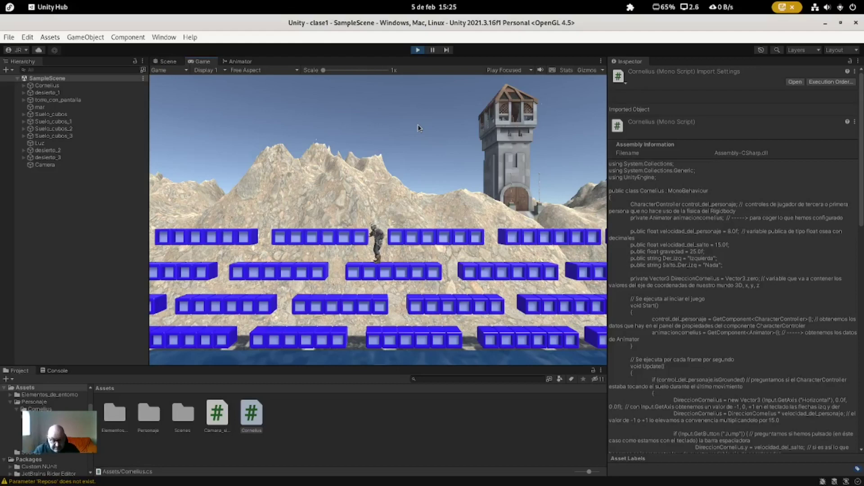
click(419, 52)
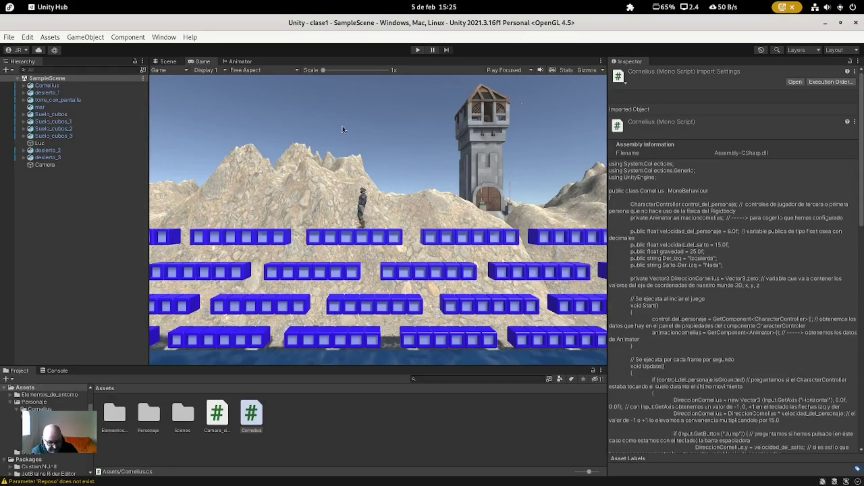
key(alt+Tab)
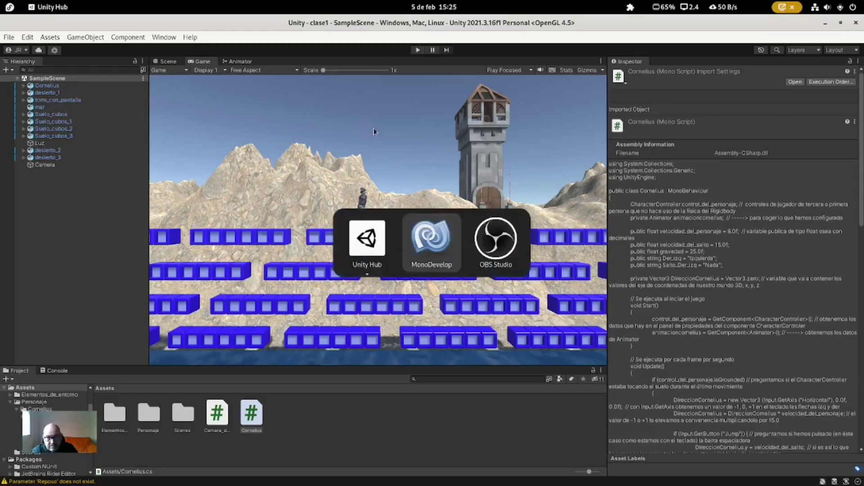
key(Tab)
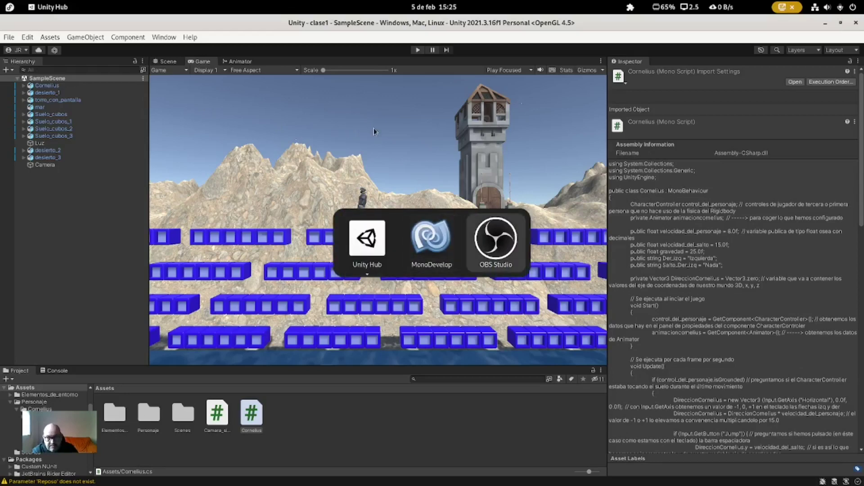
key(Tab)
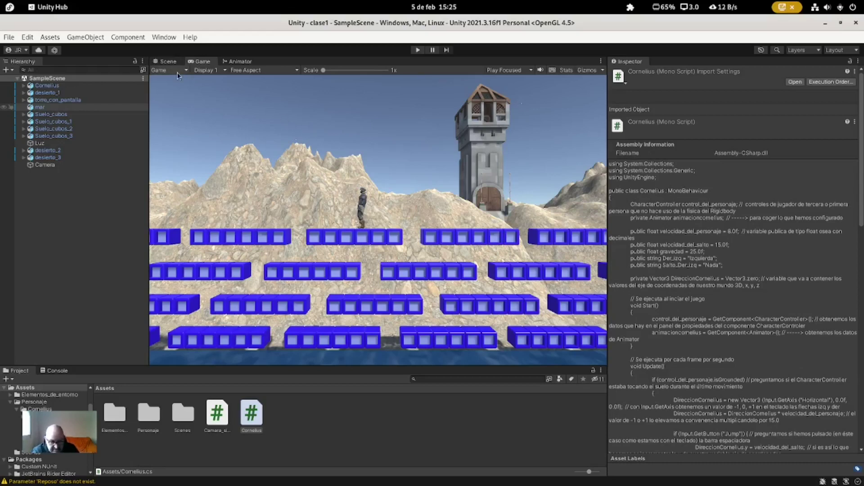
key(alt+Tab)
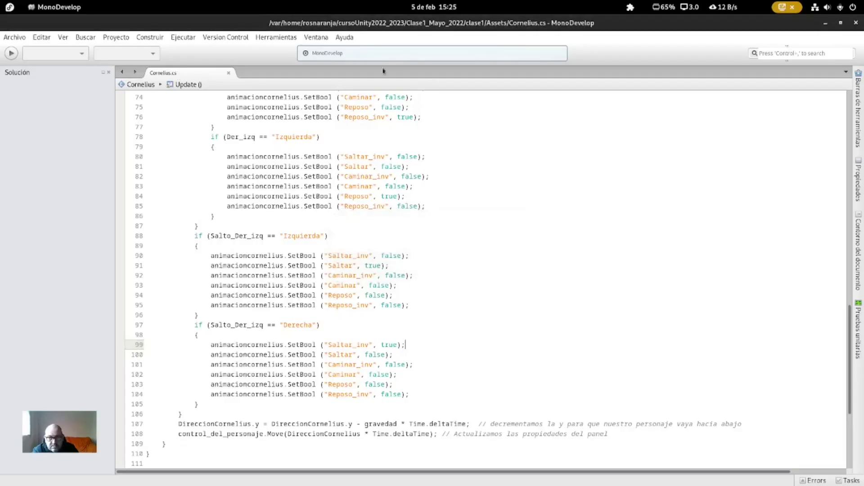
Step: Search Cornelius.cs for 'Reposo' with Buscar > Buscar
scroll(469, 137, up, 5)
scroll(470, 137, up, 10)
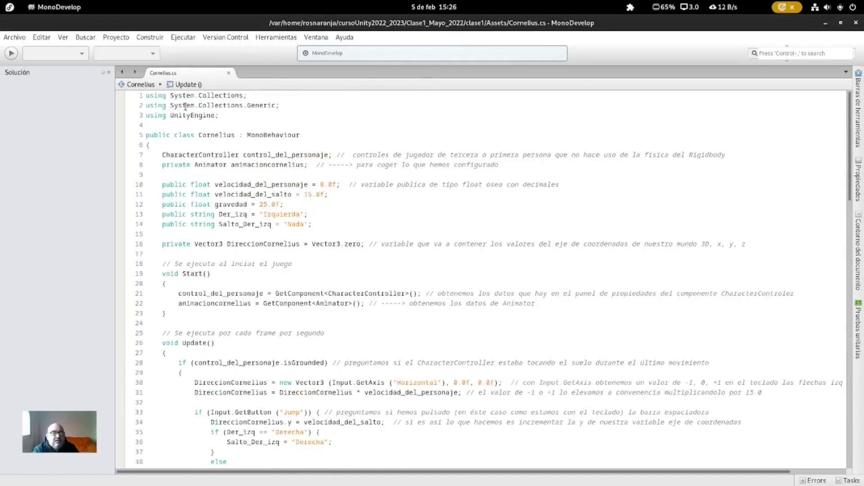
click(43, 38)
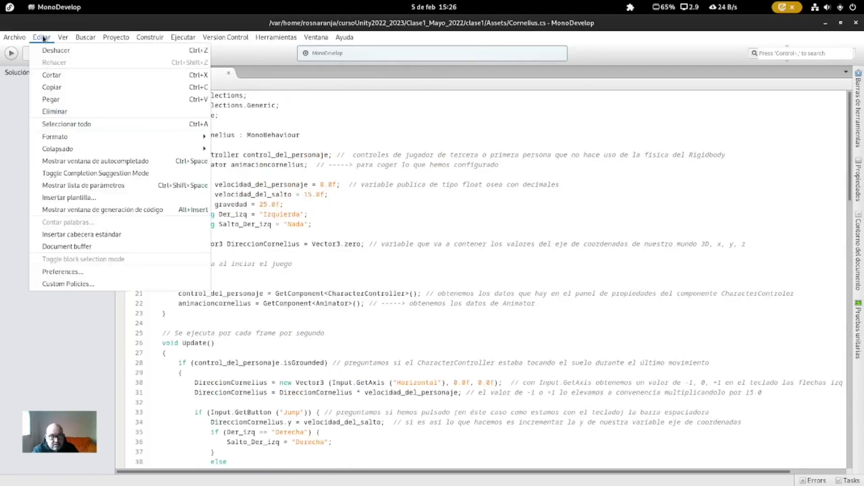
click(43, 38)
click(86, 37)
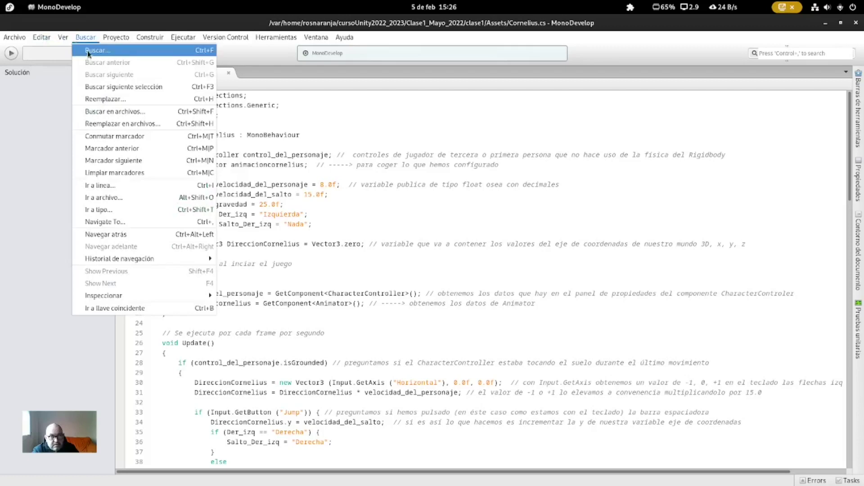
click(89, 50)
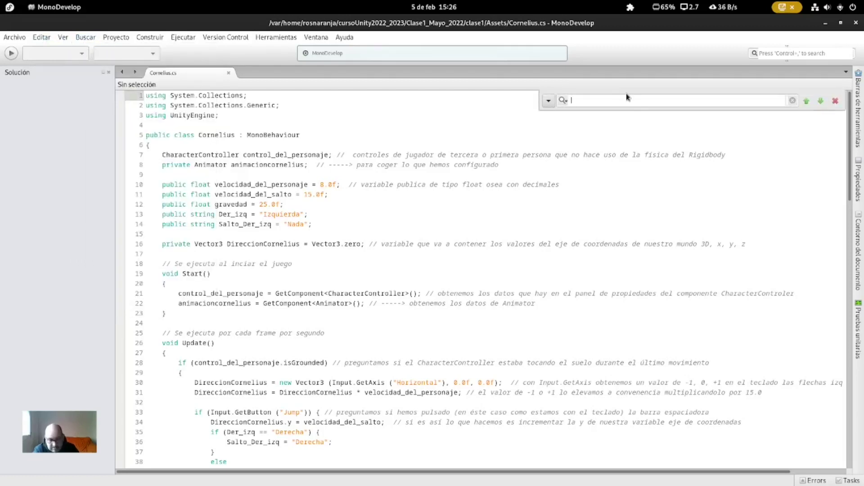
text(Reposo)
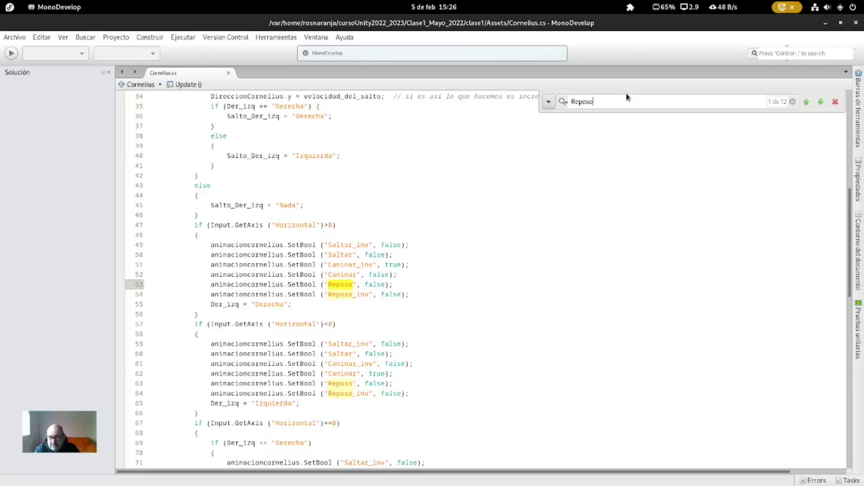
Step: Review the Reposo matches from line 53 through the script, then switch back to Unity
click(390, 283)
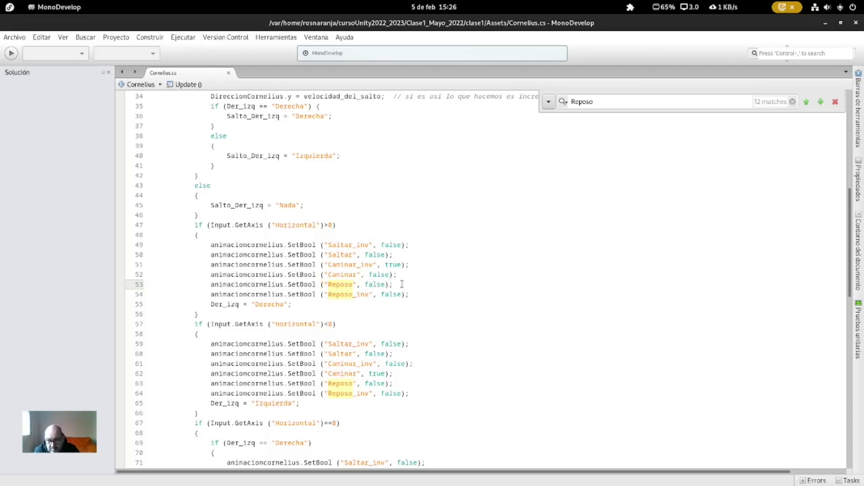
double_click(352, 284)
click(211, 284)
click(340, 285)
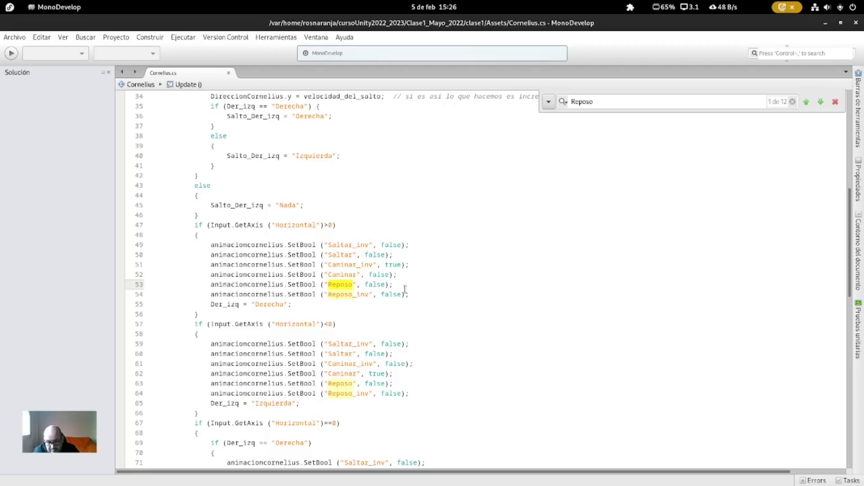
scroll(404, 289, down, 1)
scroll(405, 289, down, 1)
scroll(405, 289, down, 2)
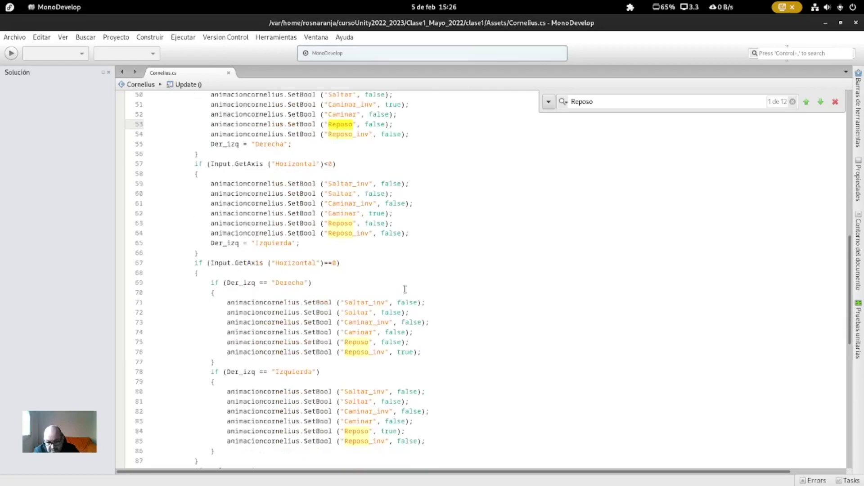
scroll(405, 288, down, 2)
scroll(405, 289, down, 2)
scroll(404, 289, down, 1)
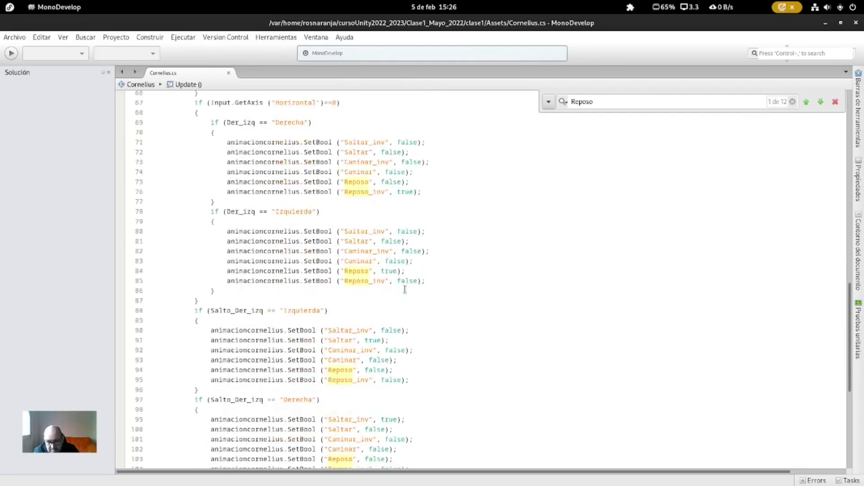
scroll(405, 289, down, 1)
scroll(405, 289, up, 1)
scroll(405, 289, up, 4)
scroll(404, 289, up, 5)
scroll(405, 289, up, 5)
click(393, 336)
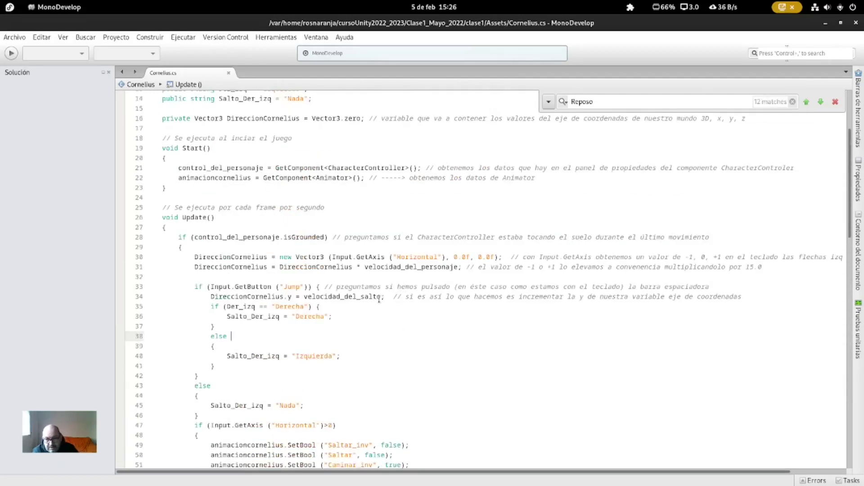
key(alt+Tab)
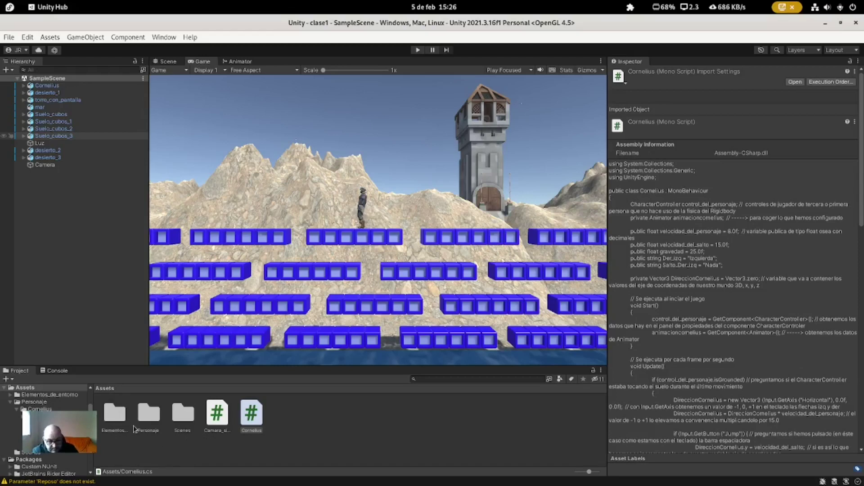
Step: Open Control personaje from Personaje > Cornelius > Animaciones in the Animator to inspect its parameters
double_click(154, 420)
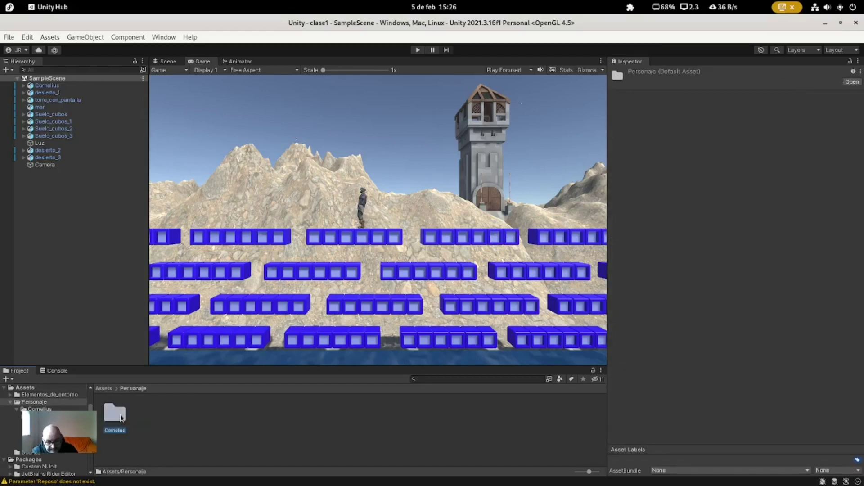
double_click(115, 413)
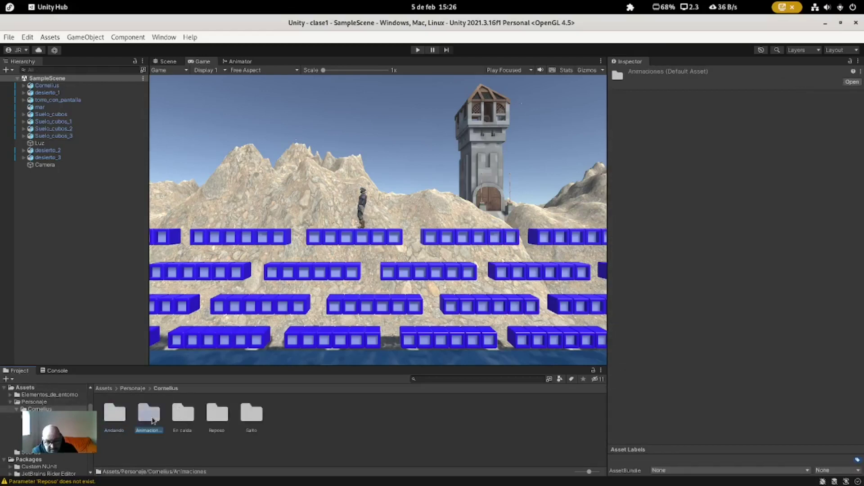
double_click(153, 422)
click(253, 413)
double_click(254, 413)
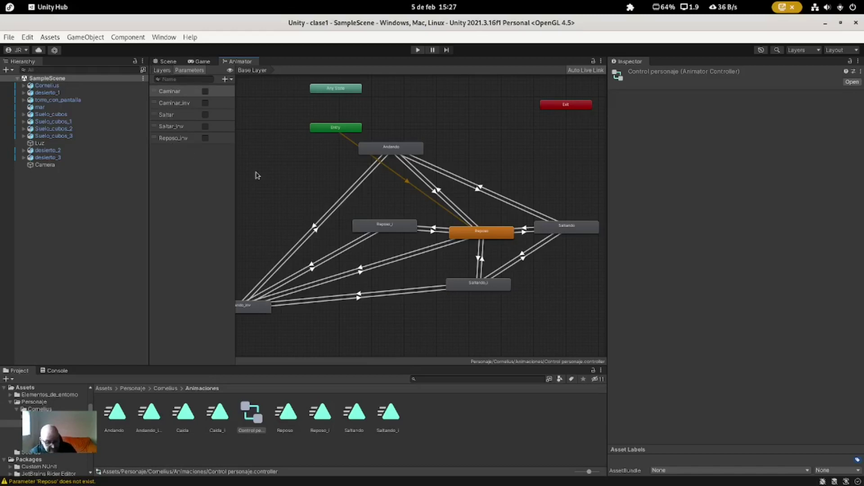
key(alt+Tab)
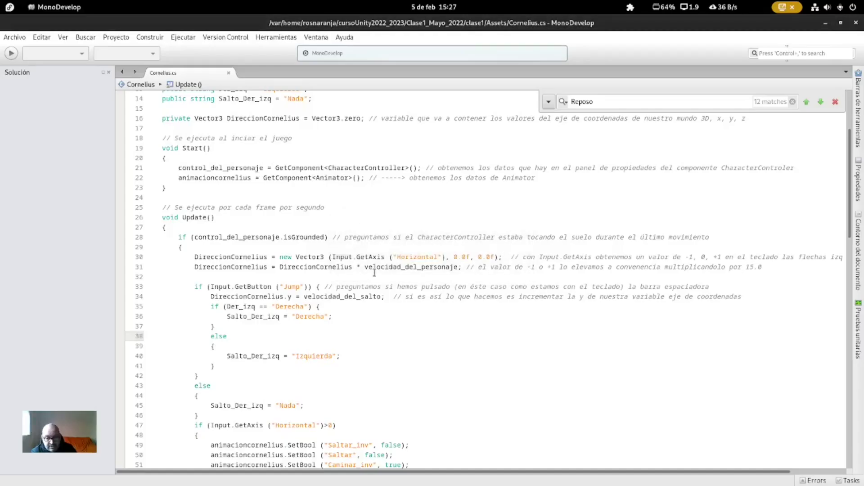
Step: Comment out the SetBool("Reposo") calls on lines 53, 63, 75 and 84 with //
scroll(379, 276, up, 2)
scroll(379, 275, up, 3)
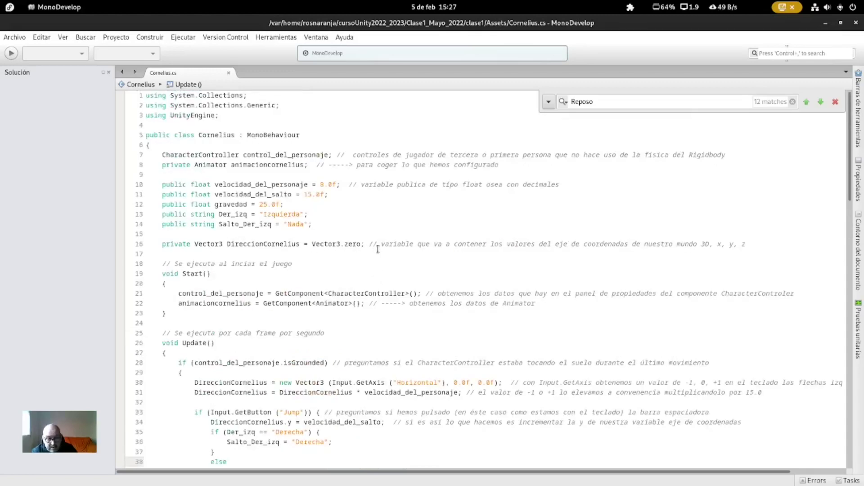
scroll(377, 256, down, 8)
scroll(377, 257, down, 4)
click(408, 254)
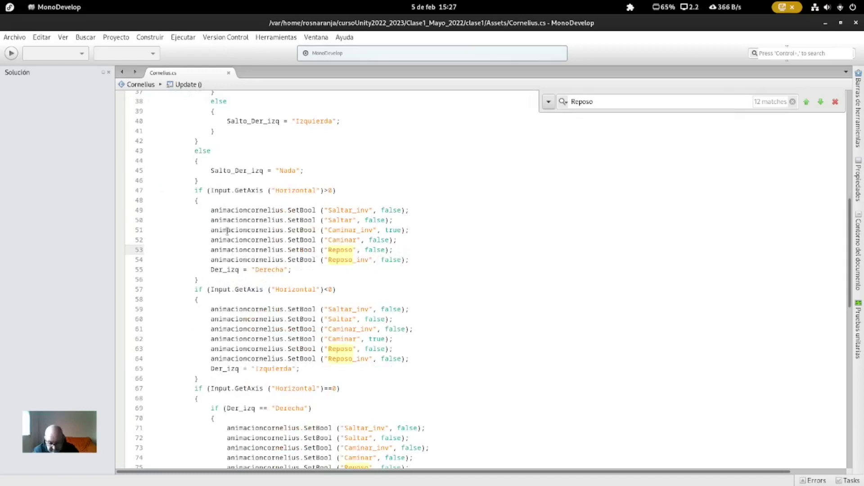
key(Home)
text(//)
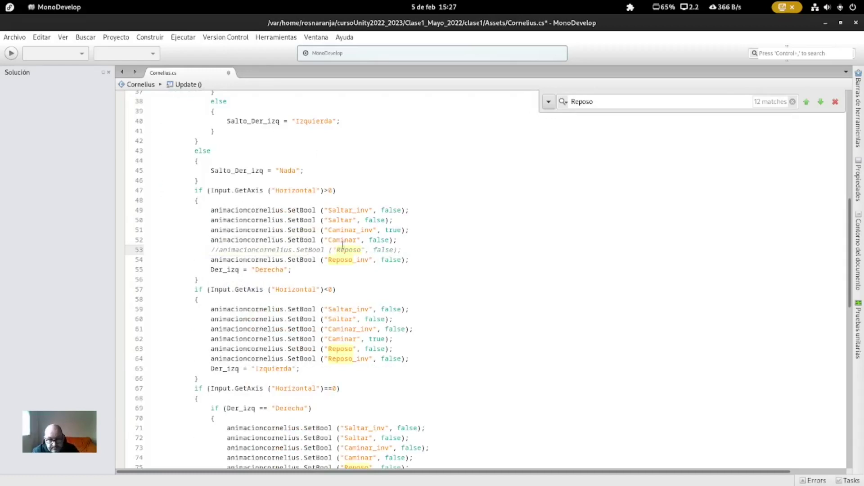
click(210, 349)
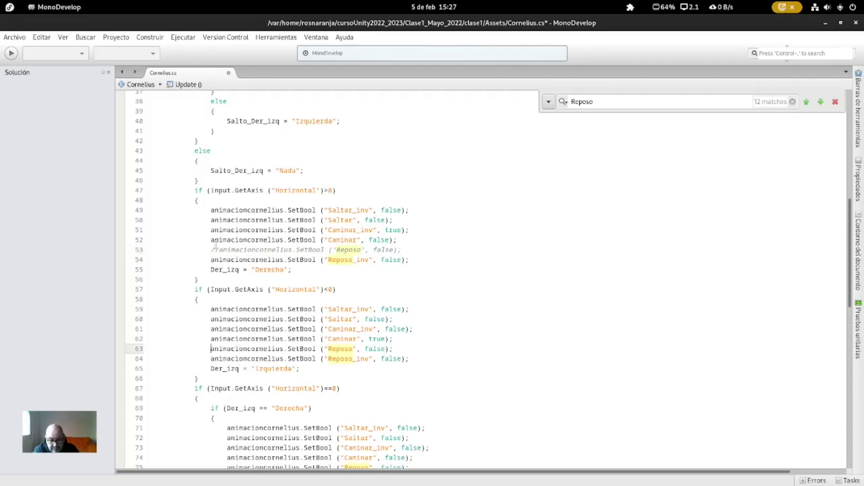
text(//)
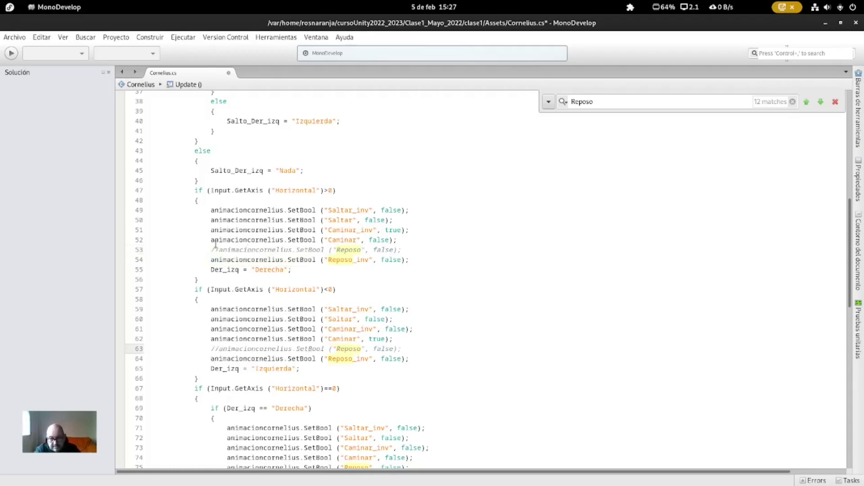
scroll(281, 244, down, 4)
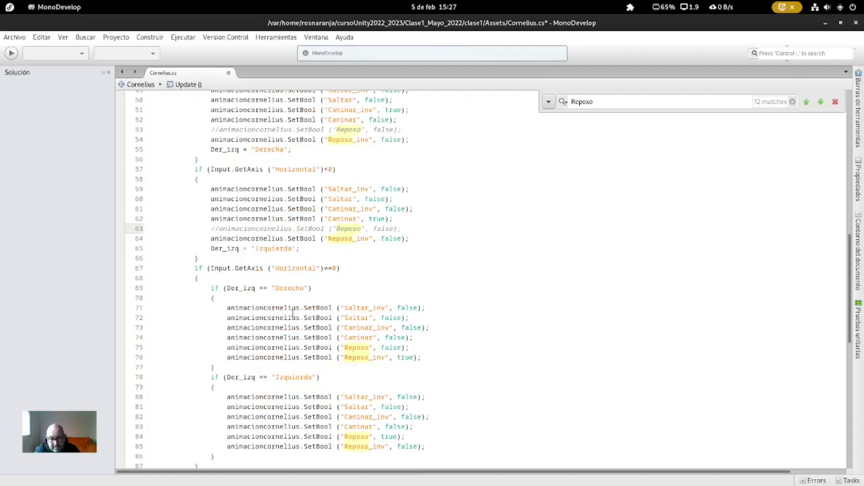
click(227, 348)
text(//)
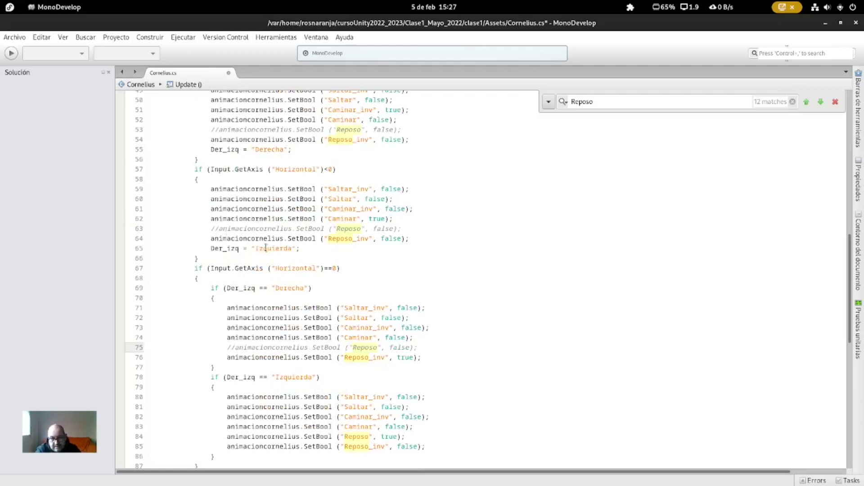
scroll(277, 263, down, 3)
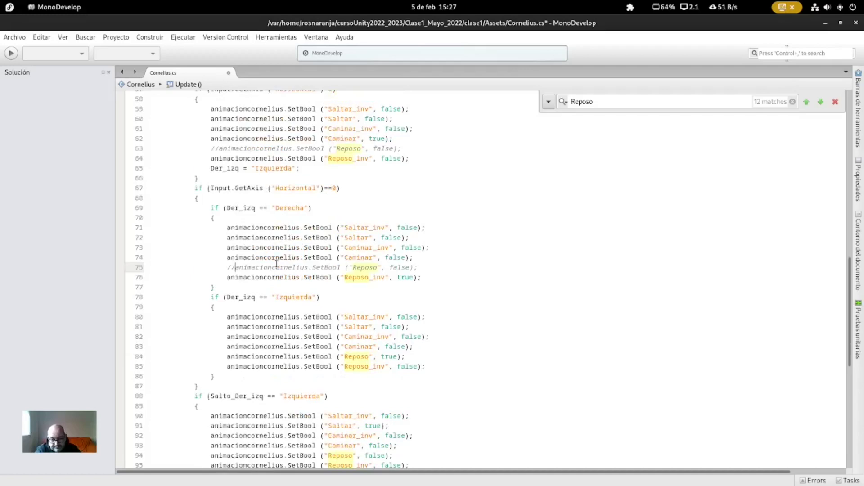
click(226, 357)
text(//)
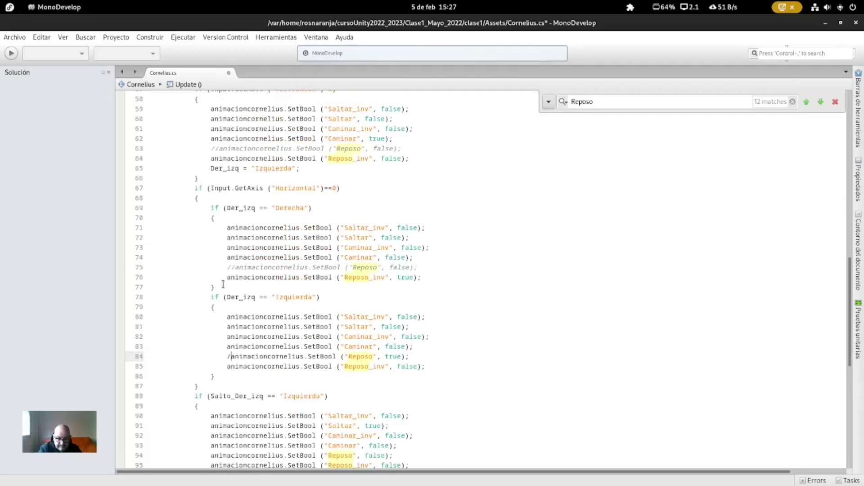
Step: Comment out the Reposo calls in the jump blocks on lines 94 and 103, then review the script
scroll(223, 285, down, 3)
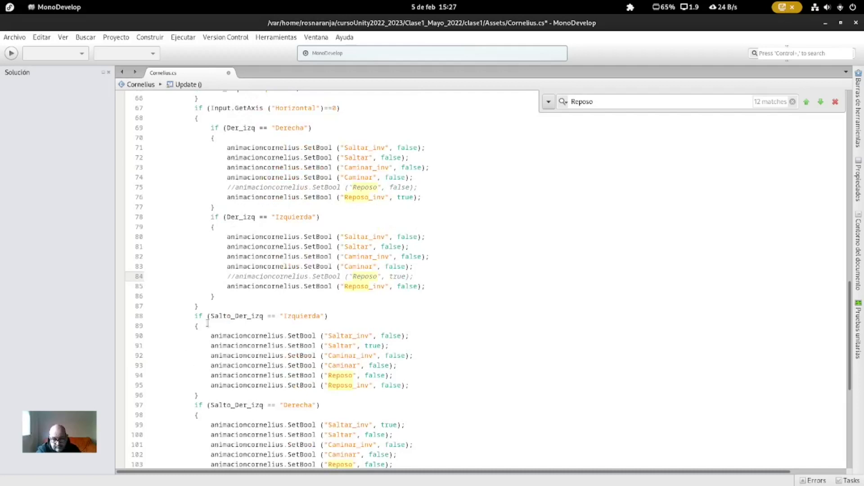
click(209, 374)
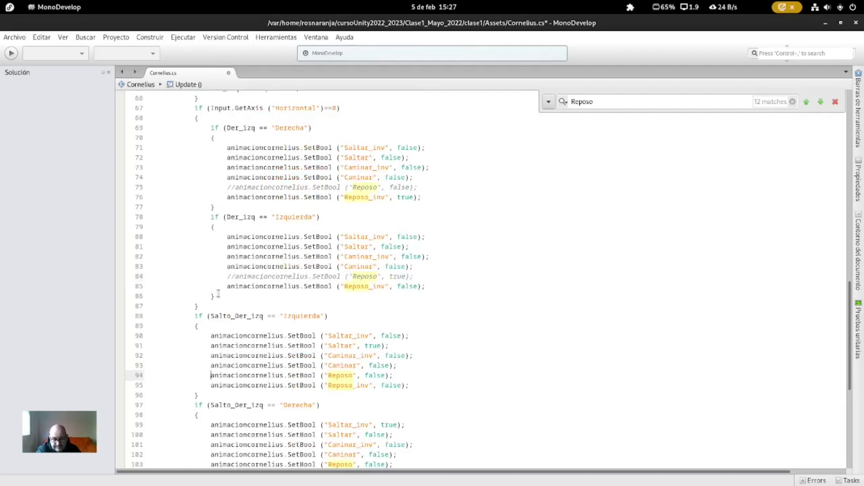
text(//)
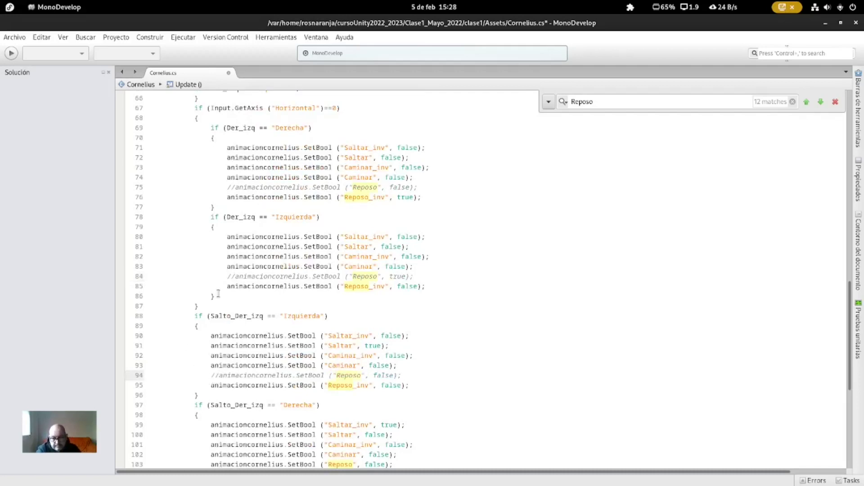
scroll(214, 297, down, 3)
click(210, 384)
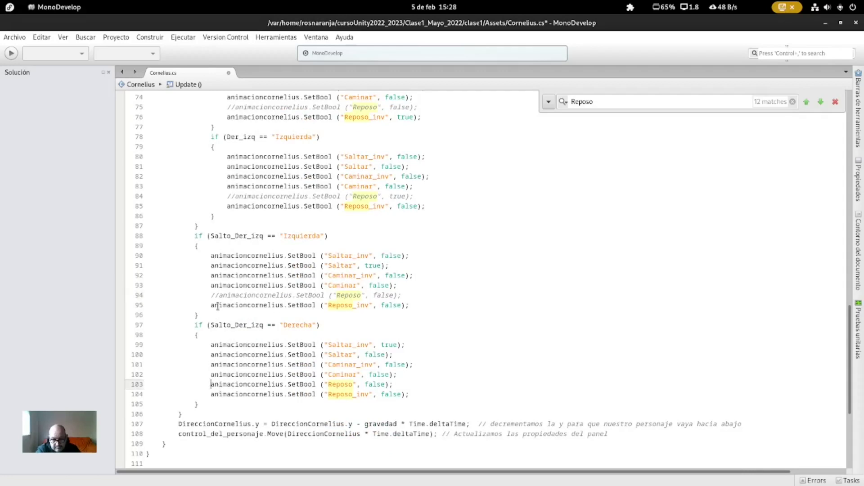
text(//)
scroll(218, 307, down, 2)
scroll(280, 335, down, 3)
scroll(281, 336, up, 5)
scroll(281, 335, up, 7)
scroll(282, 336, up, 6)
scroll(281, 336, up, 4)
scroll(281, 333, up, 6)
scroll(285, 297, down, 7)
scroll(285, 296, down, 7)
scroll(285, 295, down, 8)
scroll(286, 293, down, 8)
scroll(286, 293, up, 9)
scroll(286, 293, up, 10)
scroll(286, 293, up, 11)
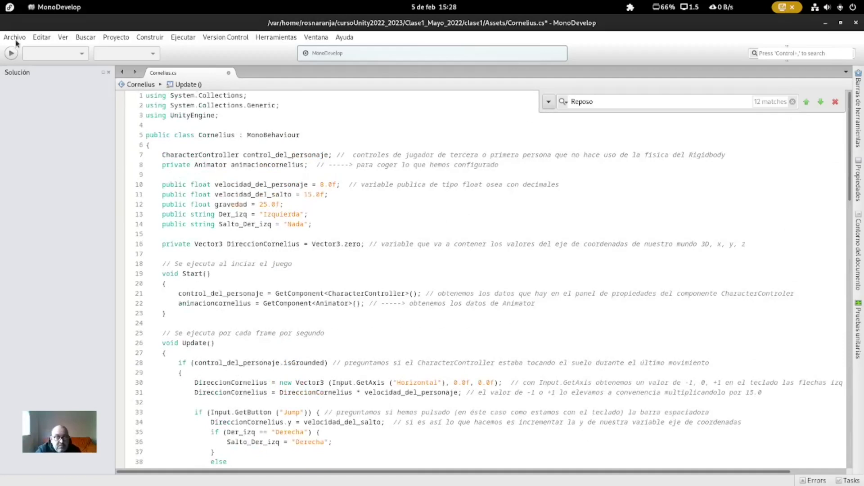
Step: Save Cornelius.cs via Archivo > Guardar and return to the Control personaje graph in Unity
click(15, 37)
click(30, 74)
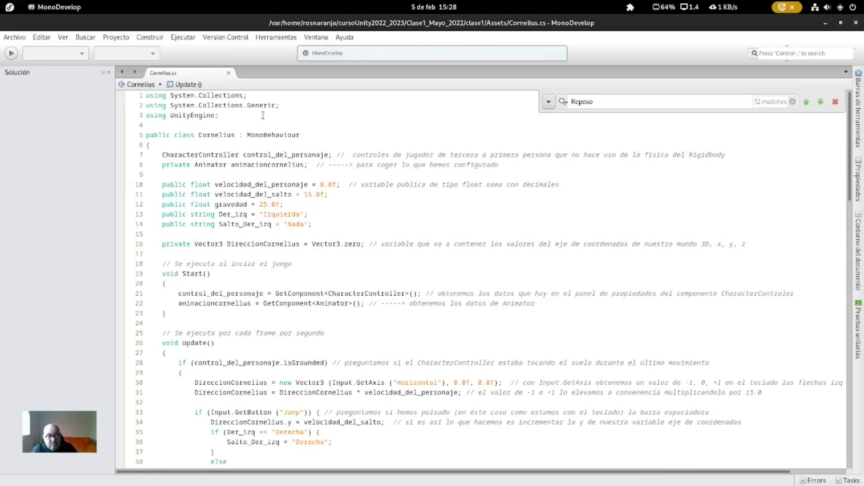
key(alt+Tab)
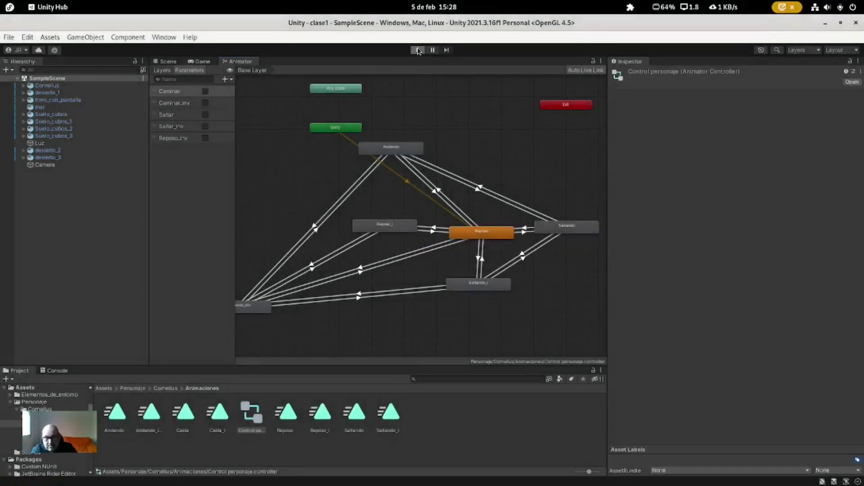
Step: Start Play mode and walk Cornelius left and right, jumping in between
click(418, 50)
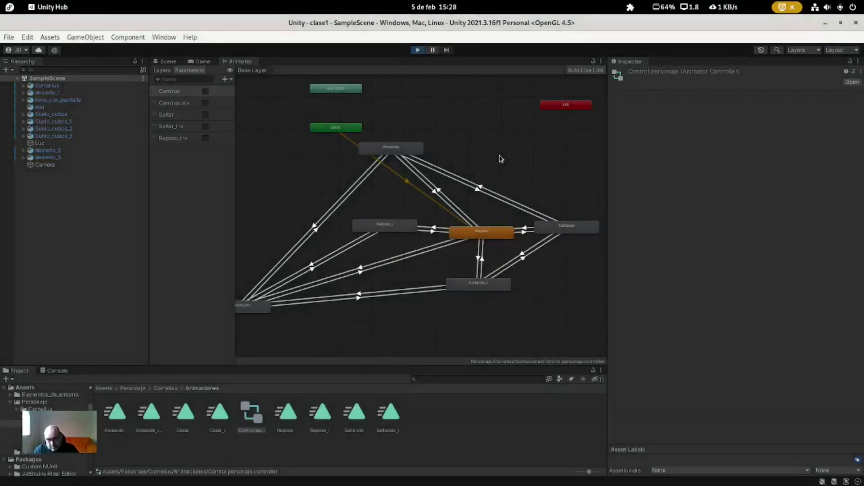
key(Left)
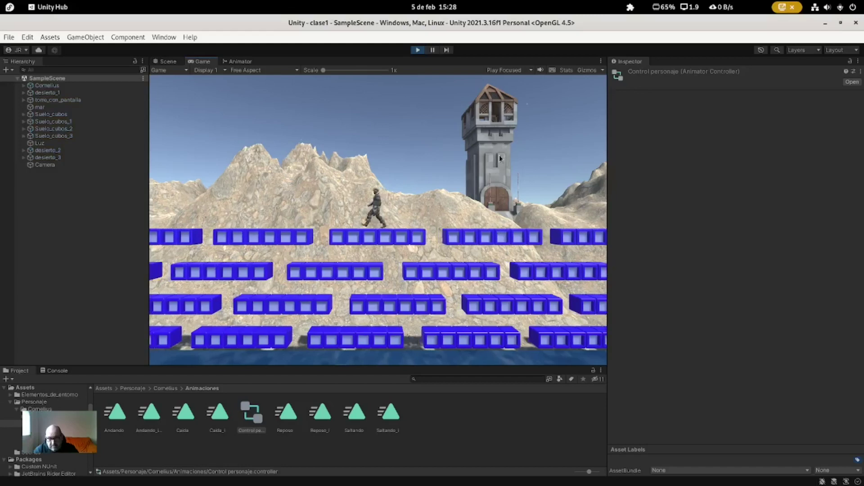
key(Right)
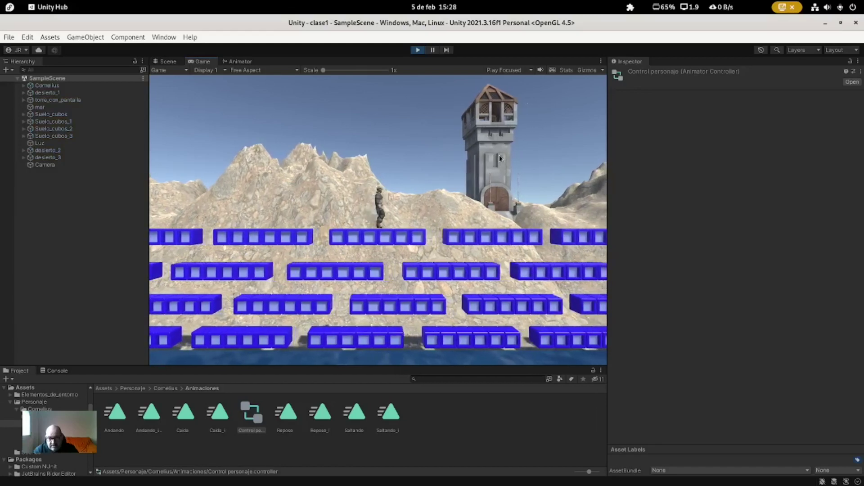
key(space)
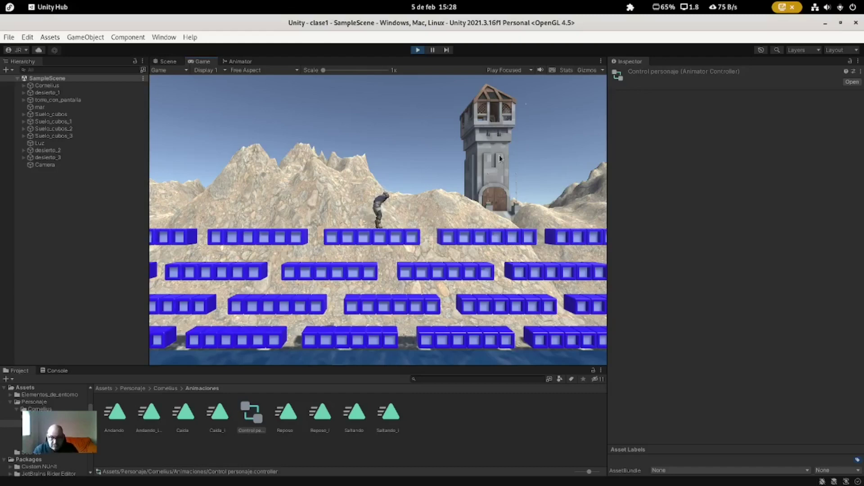
key(Left)
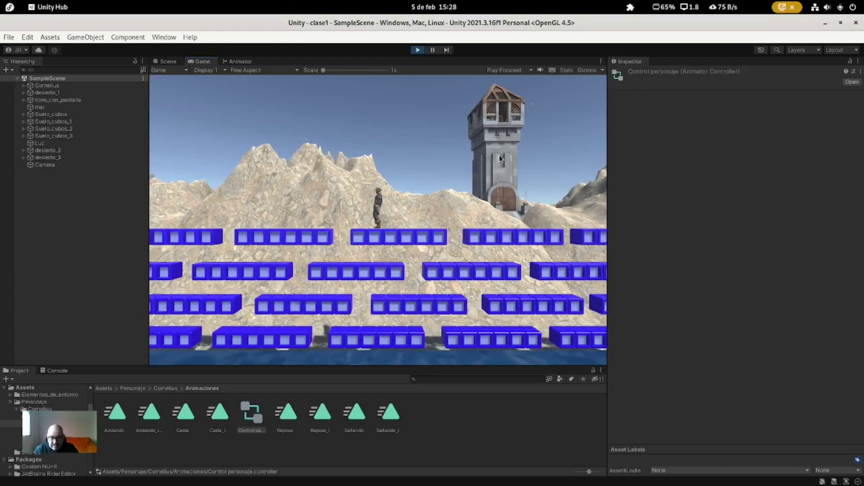
key(Right)
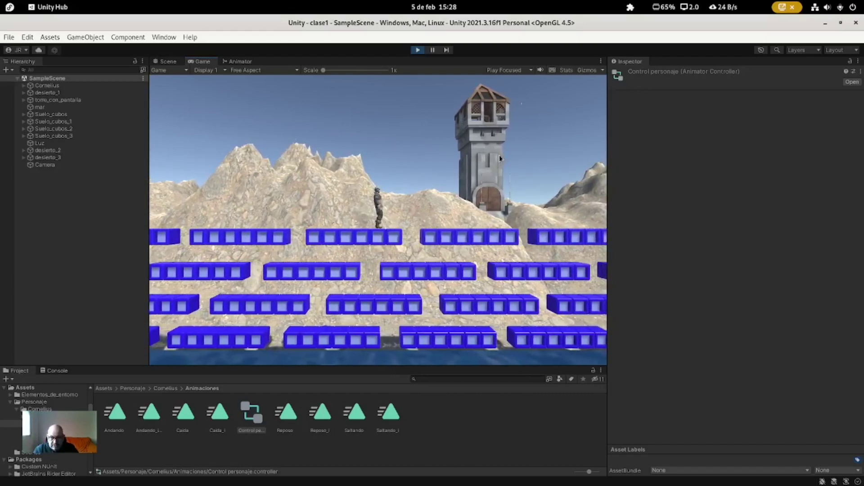
key(space)
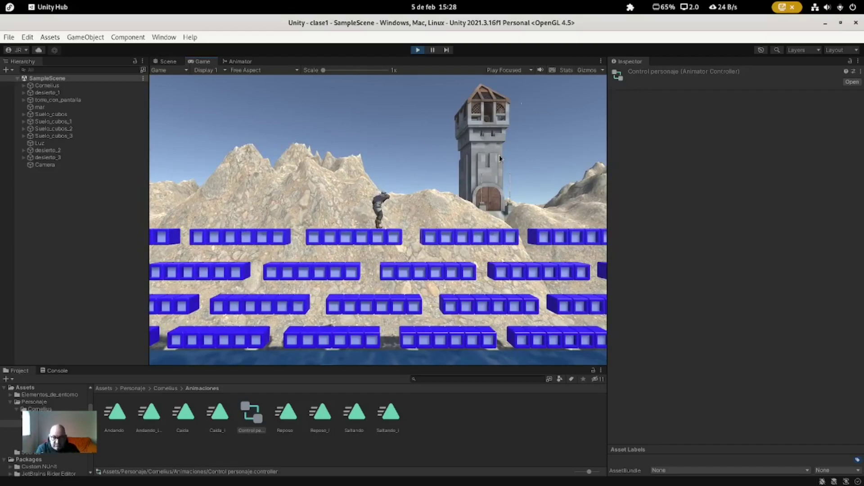
Step: Make Cornelius jump while moving right and then while moving left
key(Left)
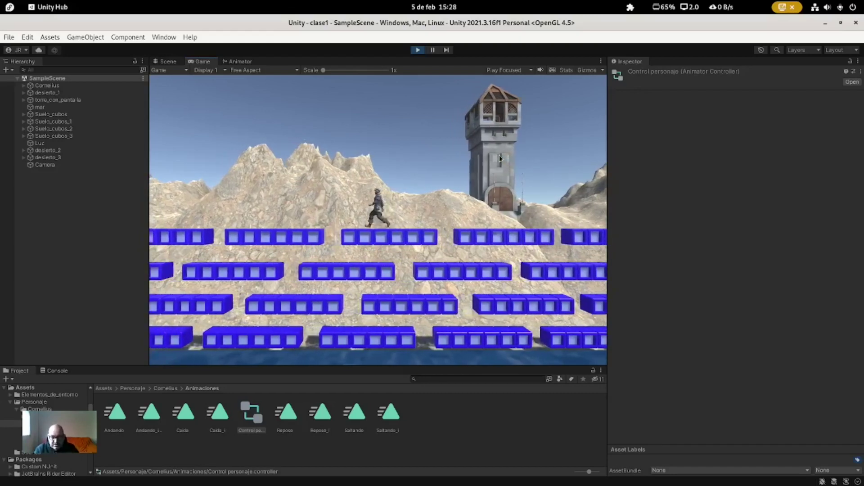
key(Right)
key(space)
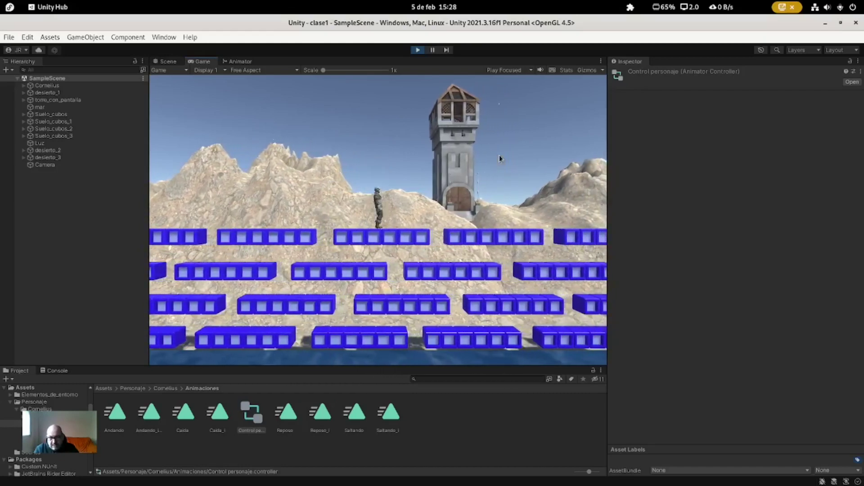
key(Left)
key(space)
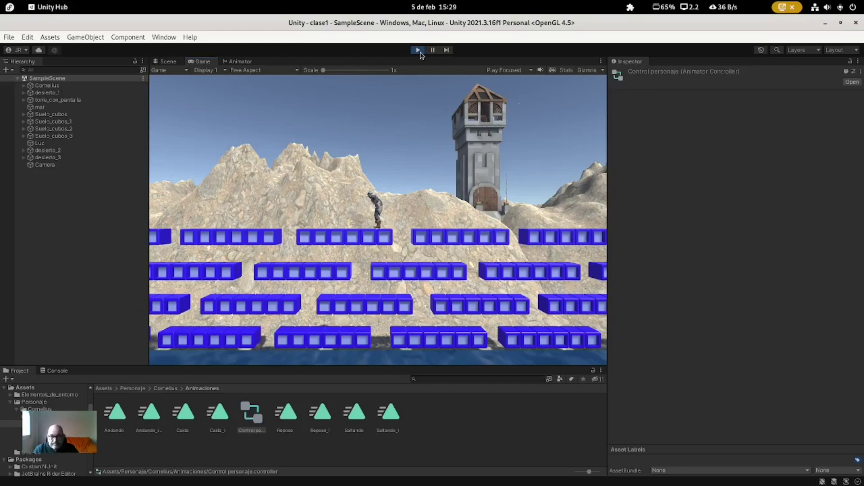
Step: Stop play mode, open the Control personaje animator and select Reposo to see its five transitions
click(418, 50)
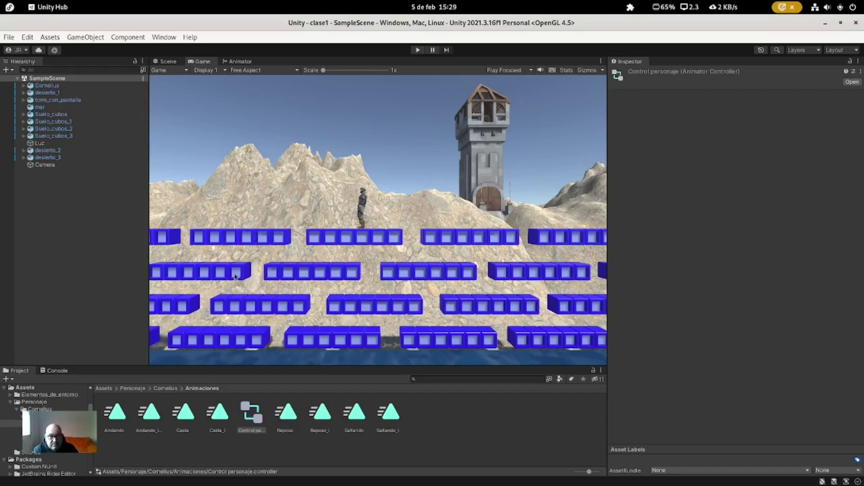
double_click(255, 421)
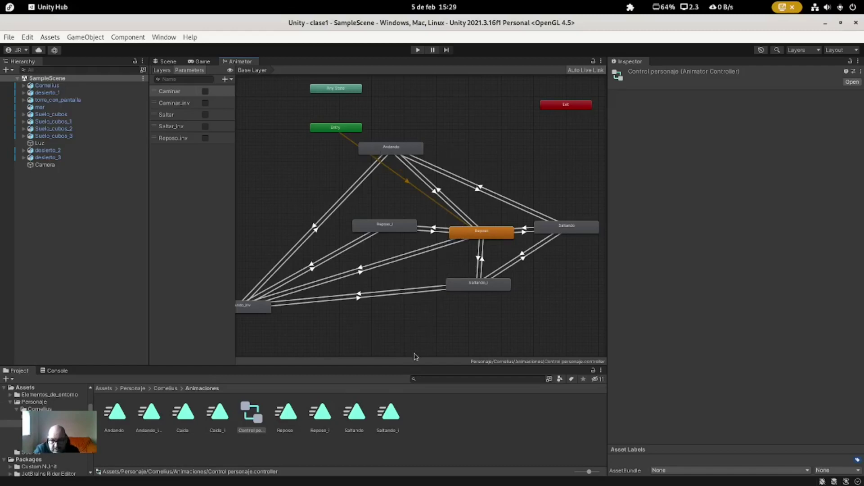
click(487, 238)
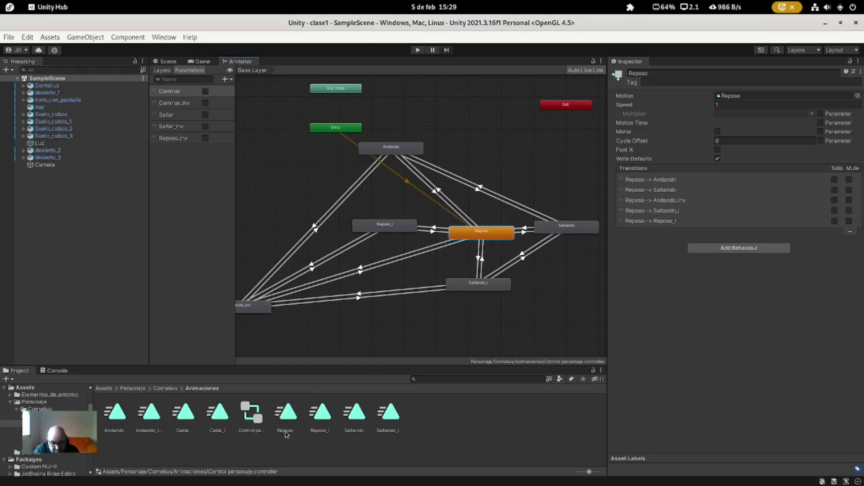
Step: Preview the Reposo and Reposo_i clips and inspect the Andando and Andando_inv clip settings
click(288, 417)
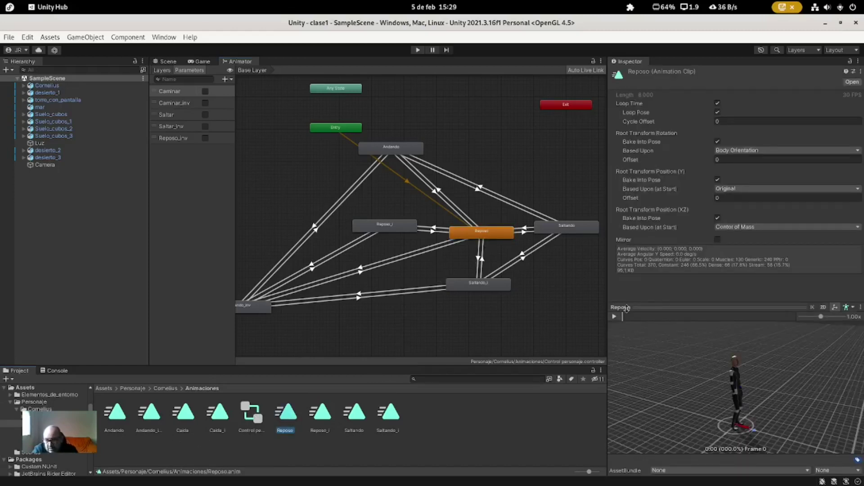
click(614, 317)
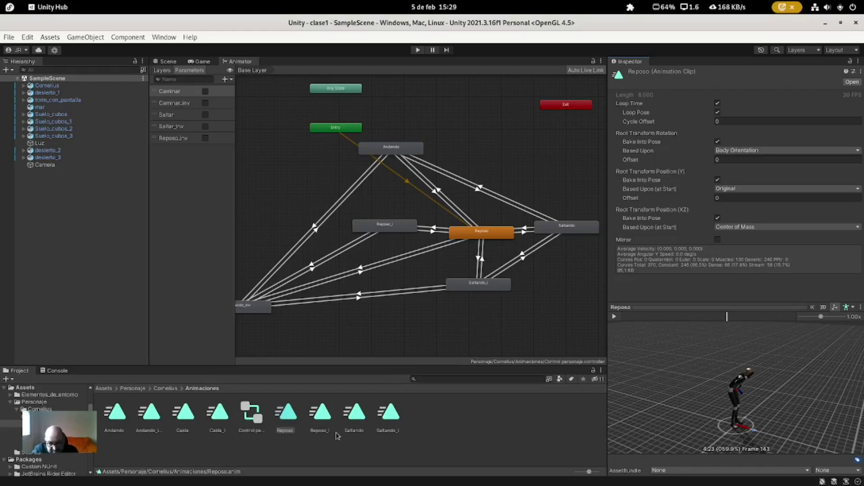
click(328, 421)
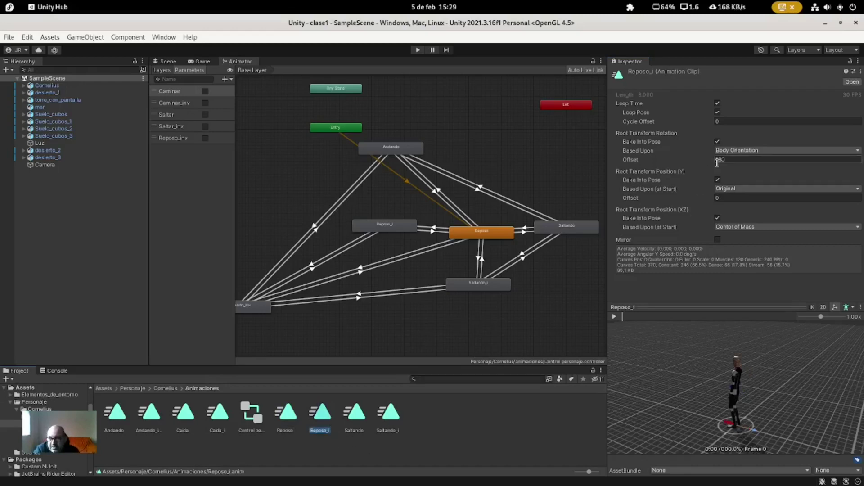
click(615, 317)
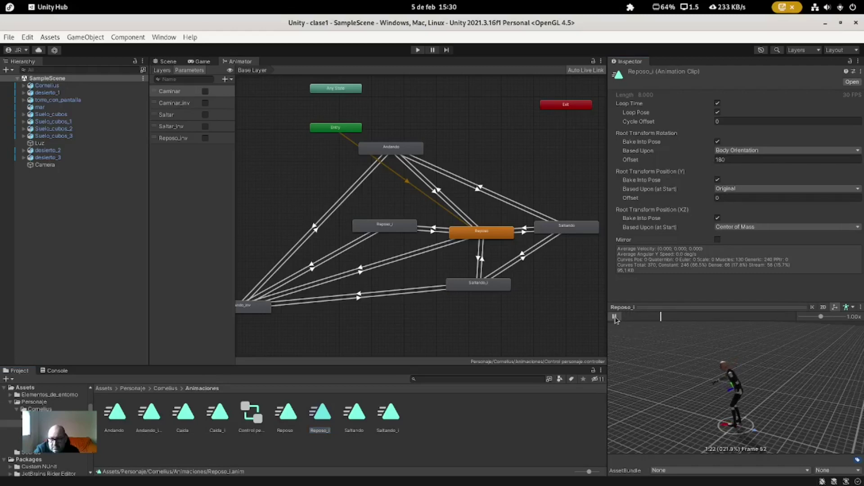
click(125, 422)
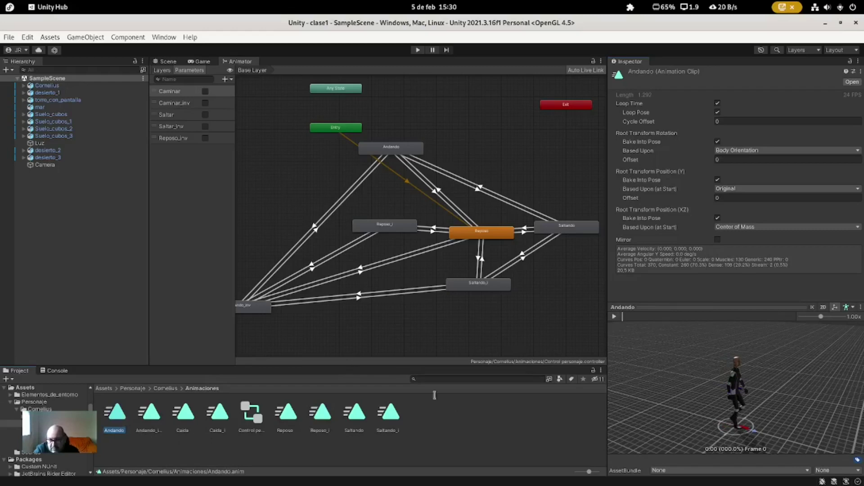
click(159, 414)
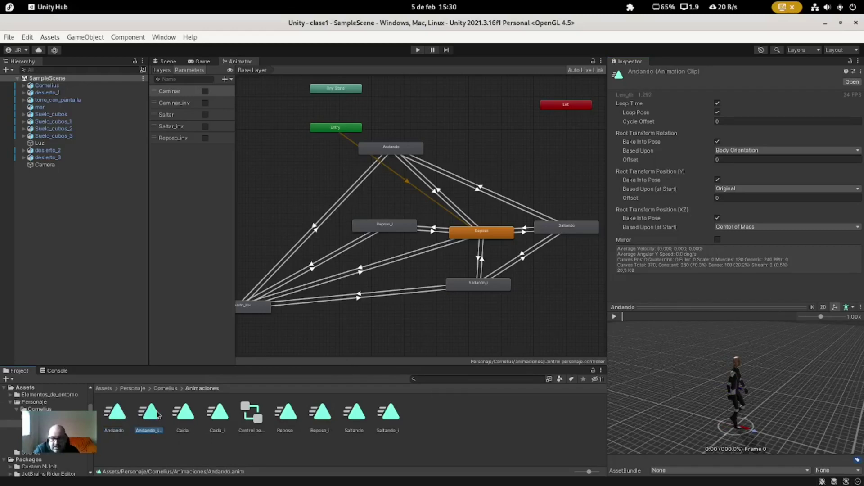
Step: Set the Caida_i clip's Root Transform Rotation Offset to 180, comparing it against Caida
click(190, 413)
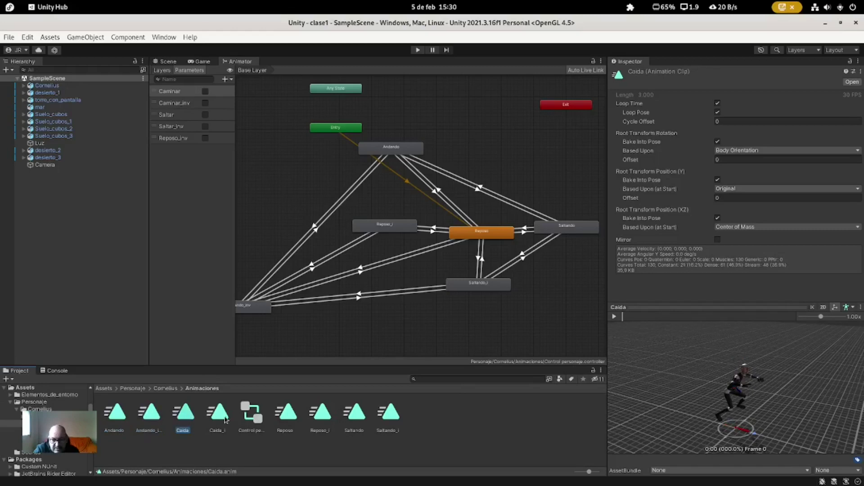
click(225, 419)
click(195, 417)
click(221, 417)
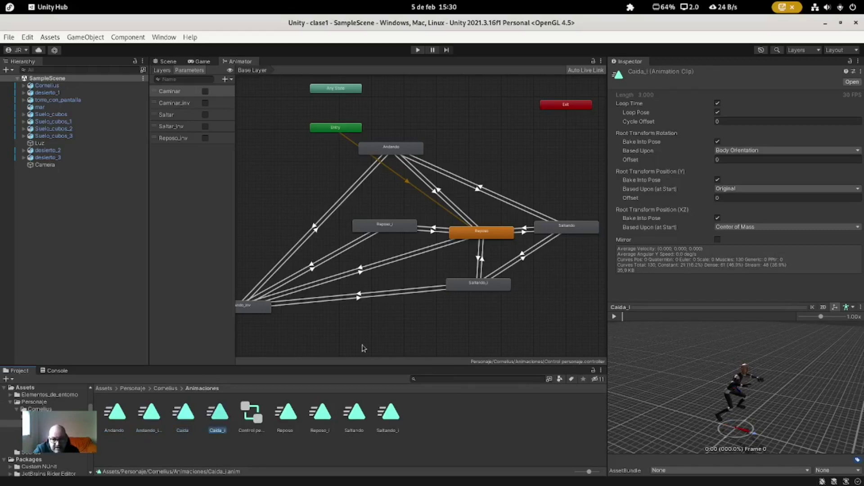
click(729, 159)
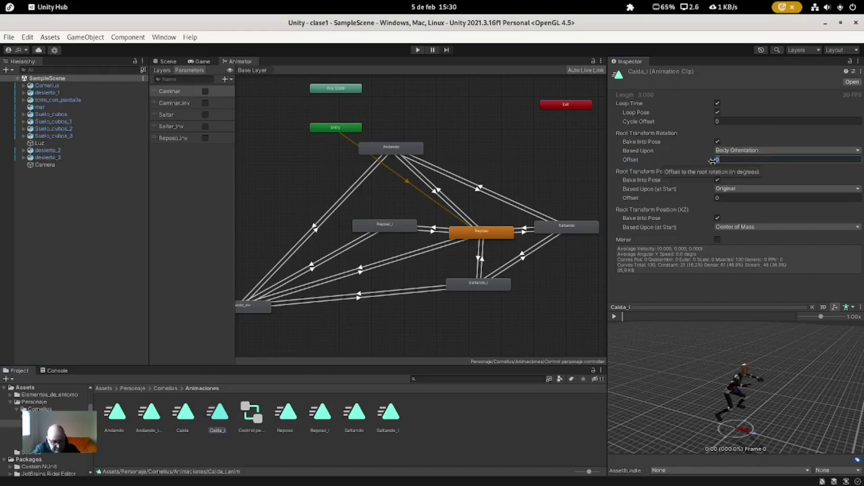
text(180)
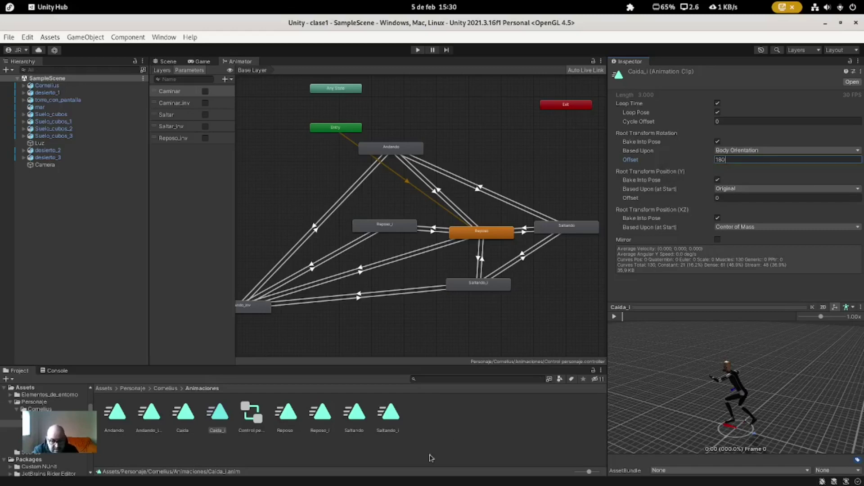
click(289, 420)
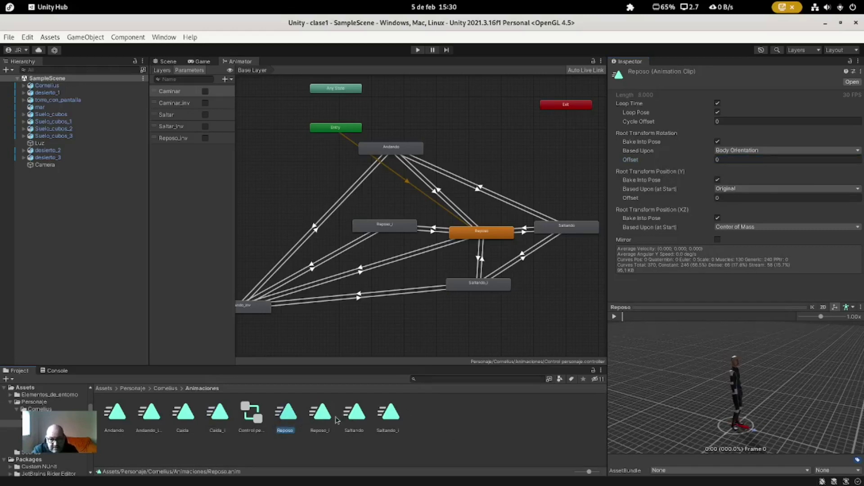
Step: Check Saltando_i's offset, then play, pause and reset the Saltando clip preview
click(355, 418)
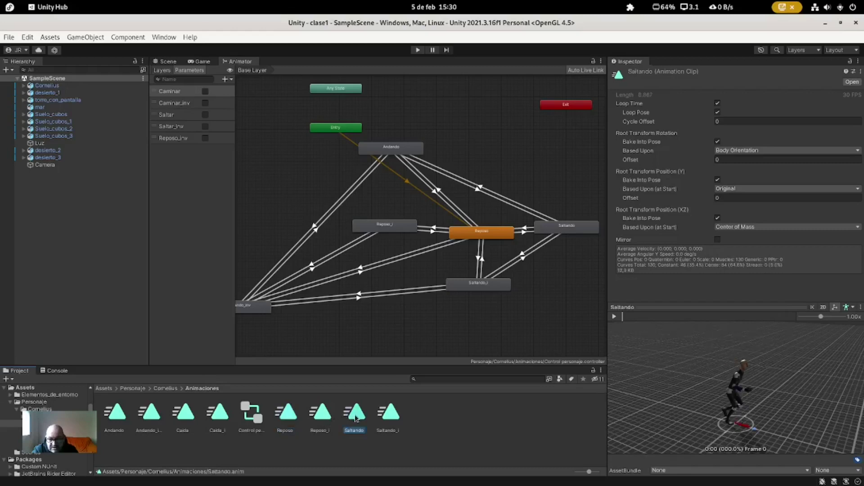
click(390, 417)
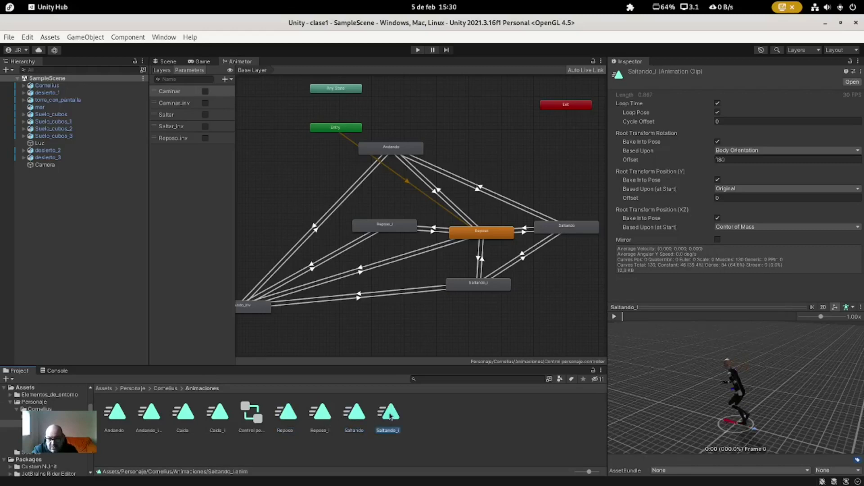
click(355, 417)
click(615, 317)
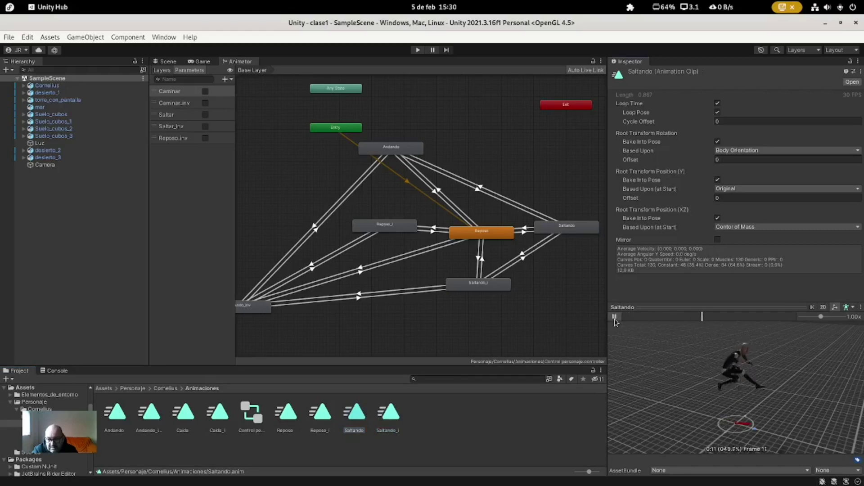
click(614, 321)
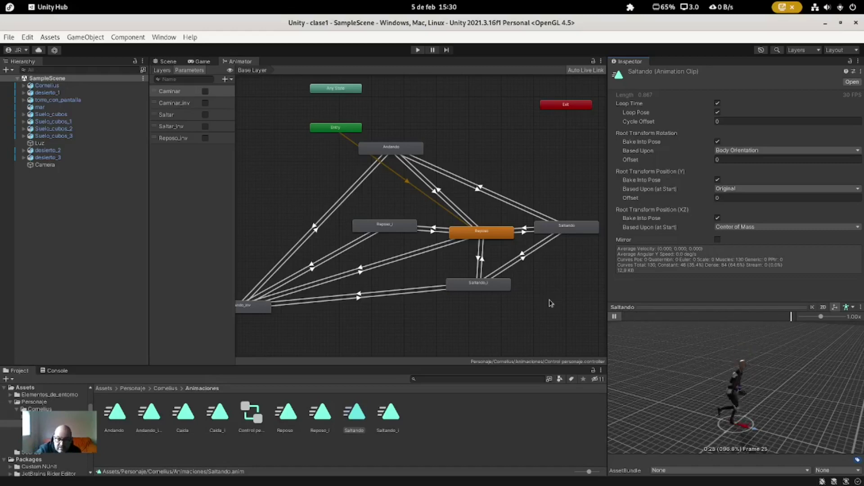
click(614, 317)
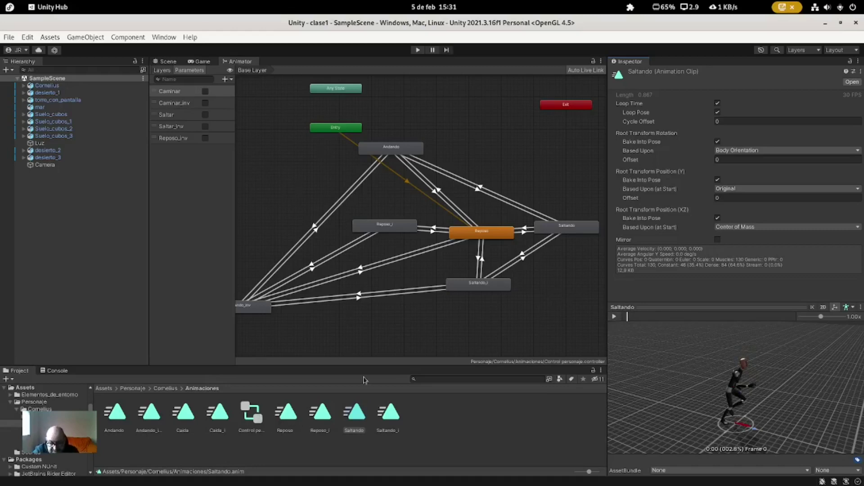
Step: Select the Reposo state and open its context menu twice without choosing an action
click(489, 238)
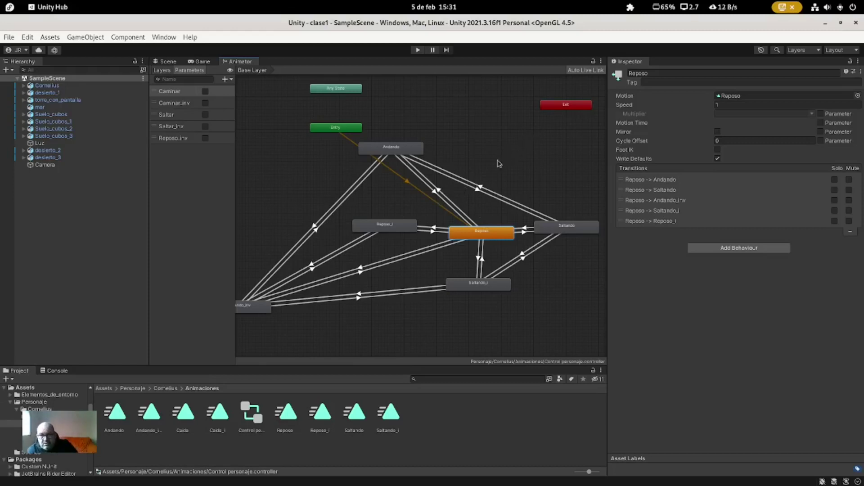
right_click(480, 235)
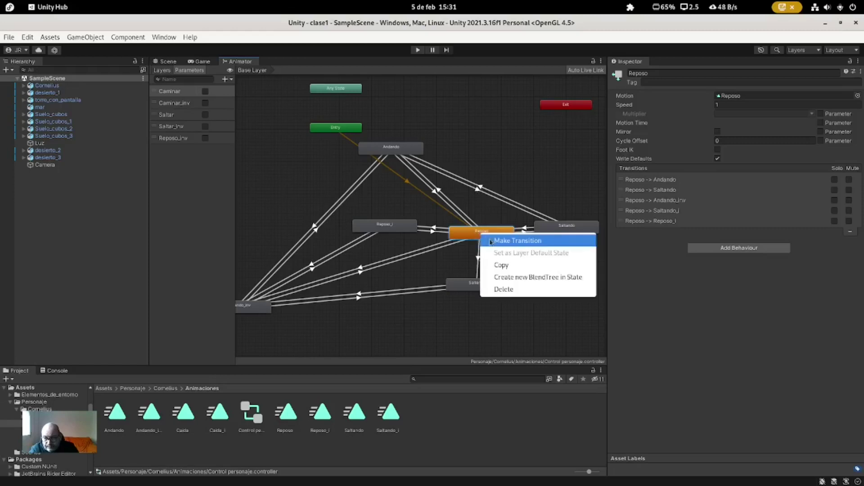
click(464, 233)
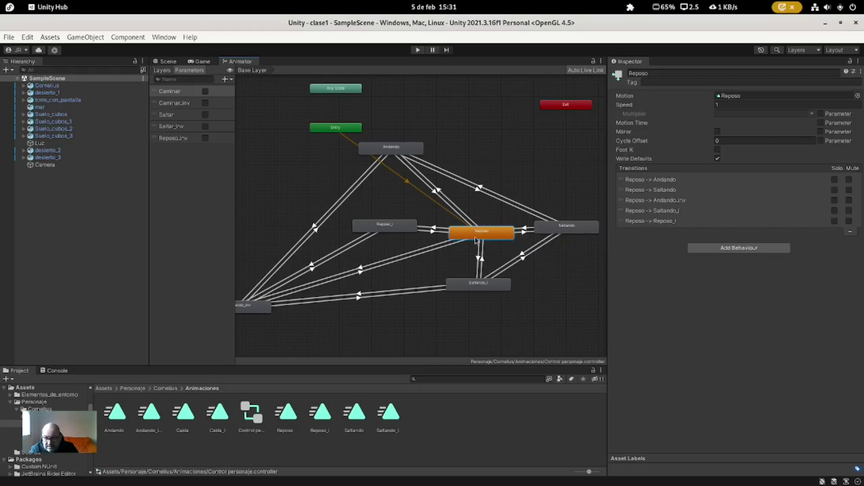
right_click(477, 238)
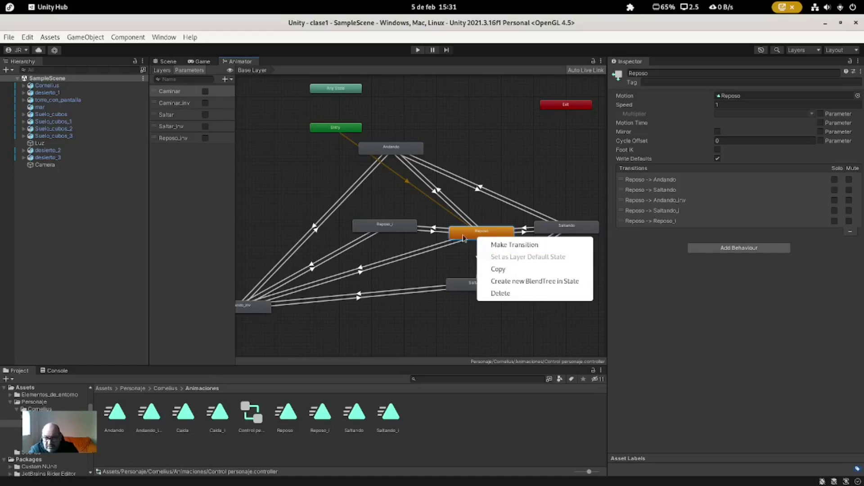
click(462, 236)
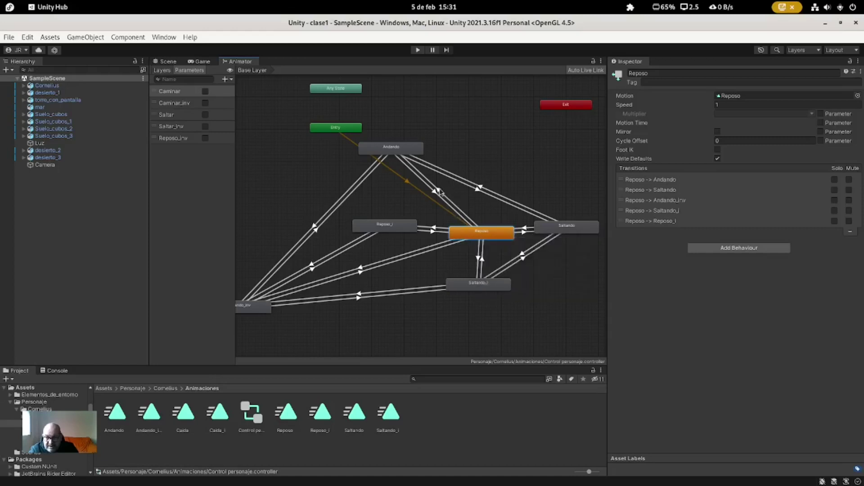
Step: Make a new transition from the Andando state to Reposo
click(393, 149)
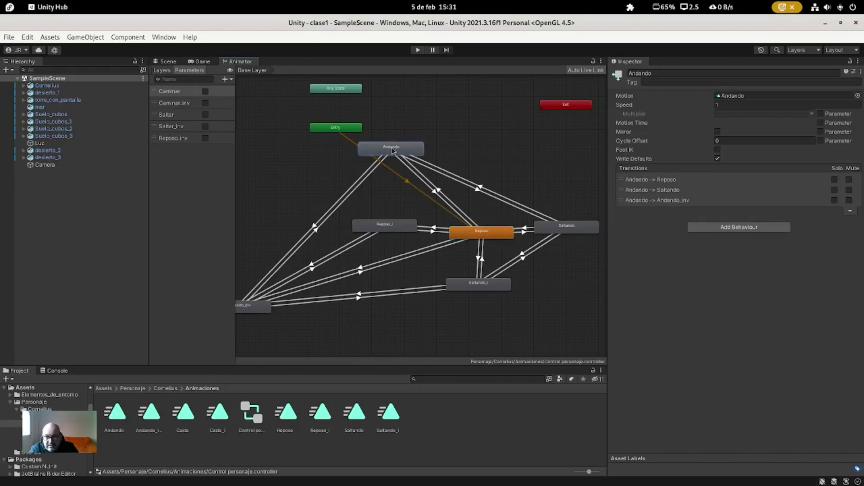
right_click(393, 151)
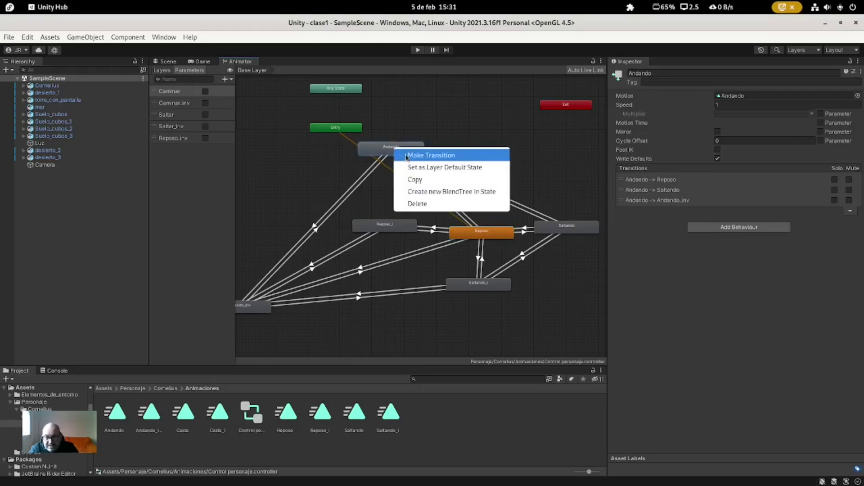
click(406, 155)
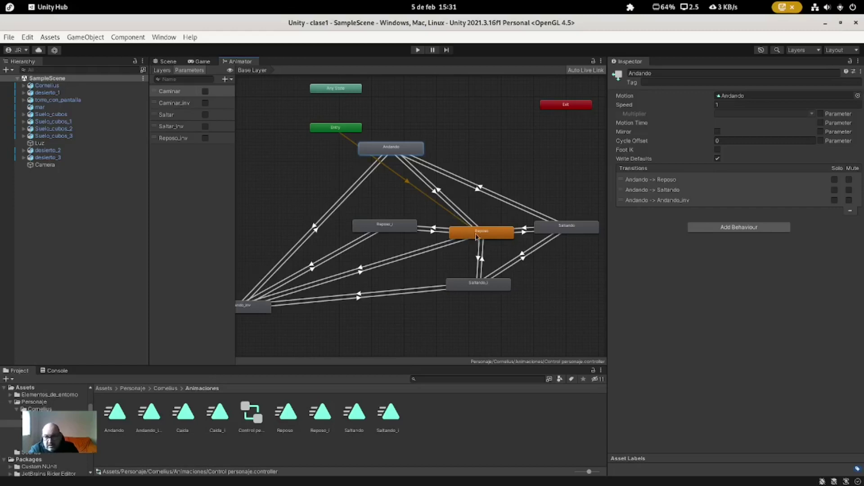
click(443, 198)
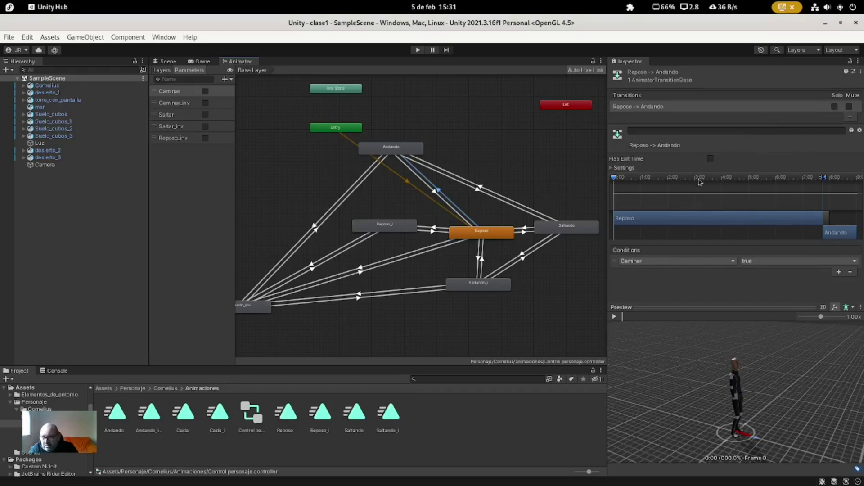
click(446, 205)
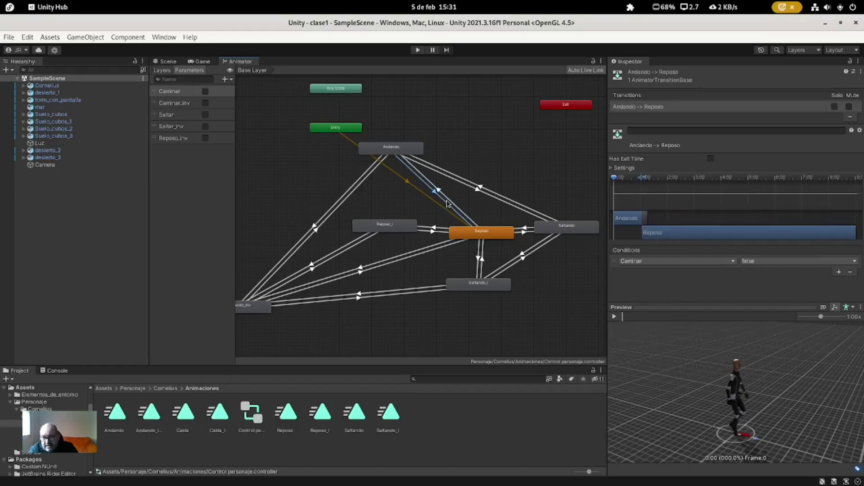
click(447, 203)
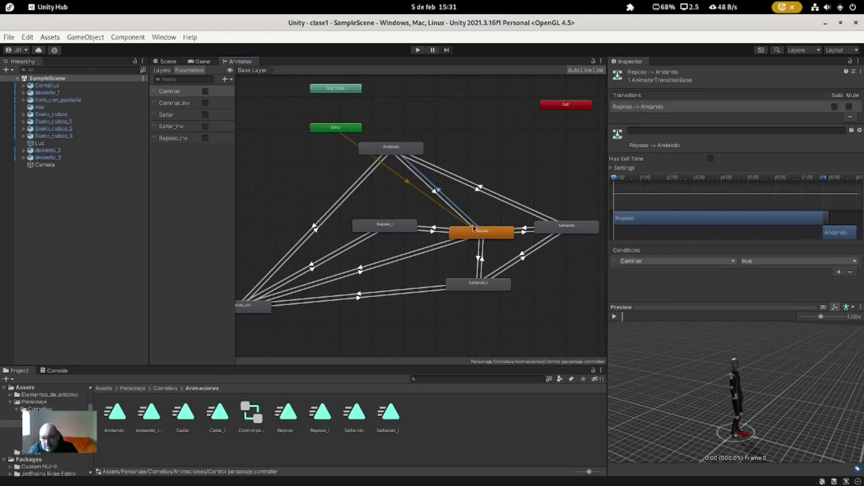
click(444, 205)
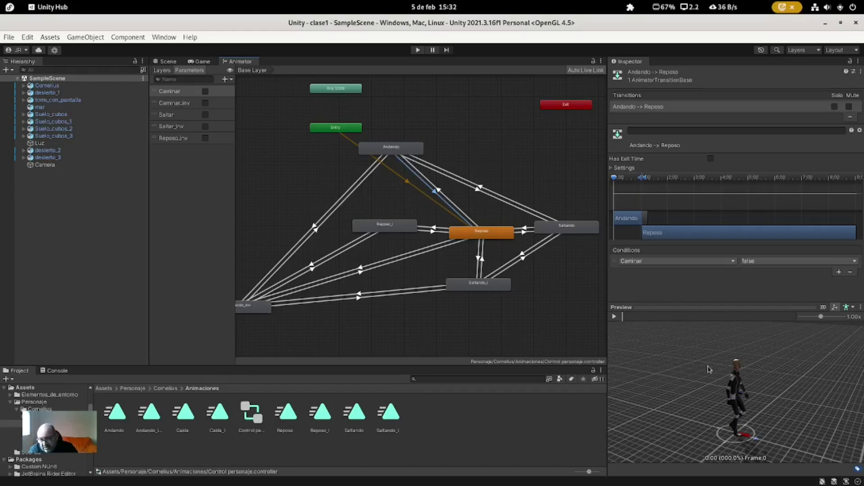
click(485, 234)
click(460, 218)
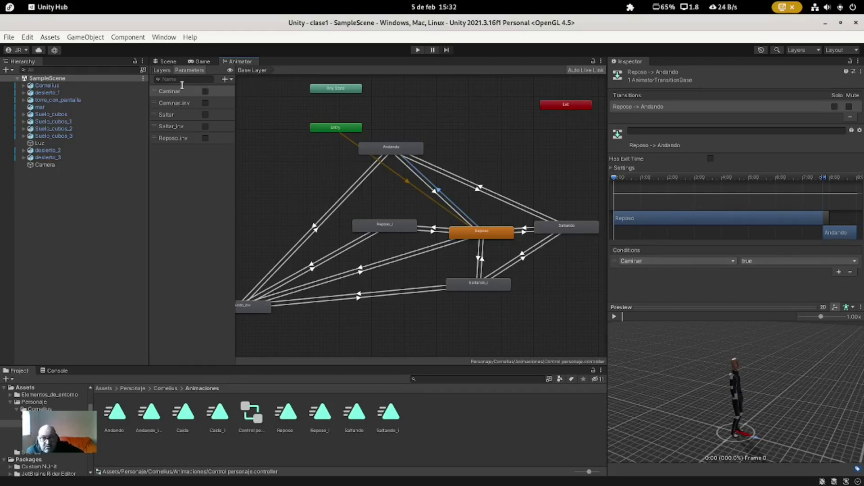
Step: Open and close the parameter type list without adding, then select Reposo to list its transitions
click(225, 80)
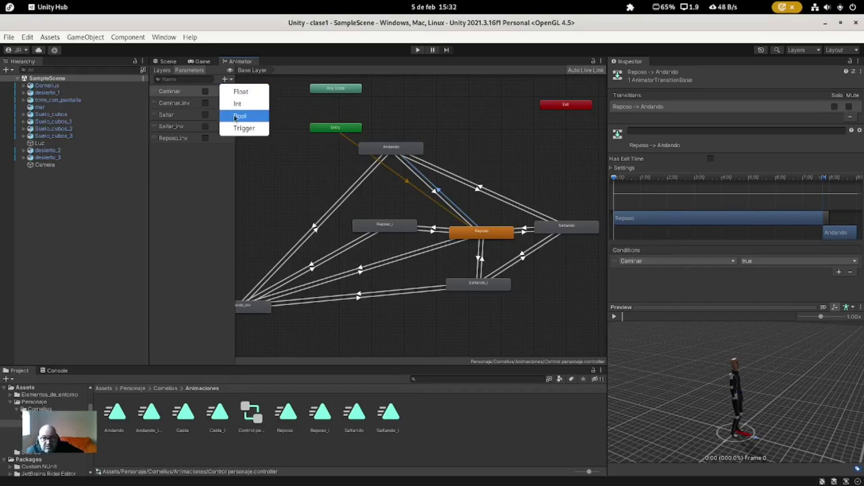
click(201, 213)
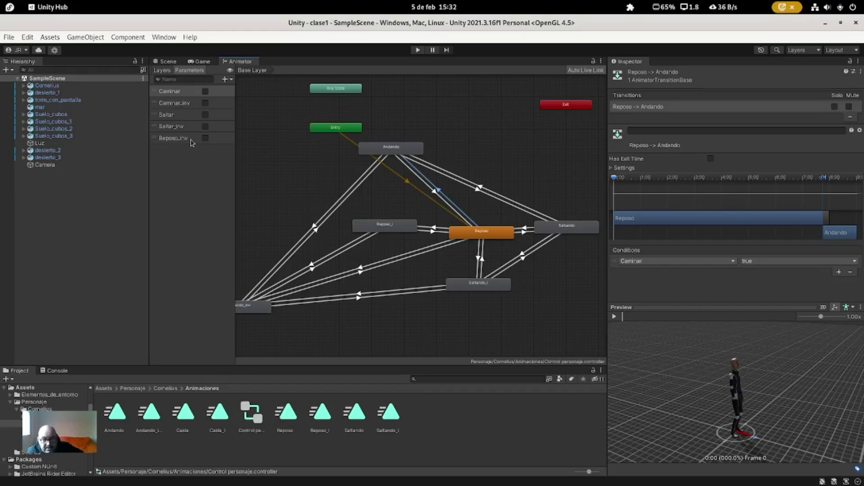
click(480, 234)
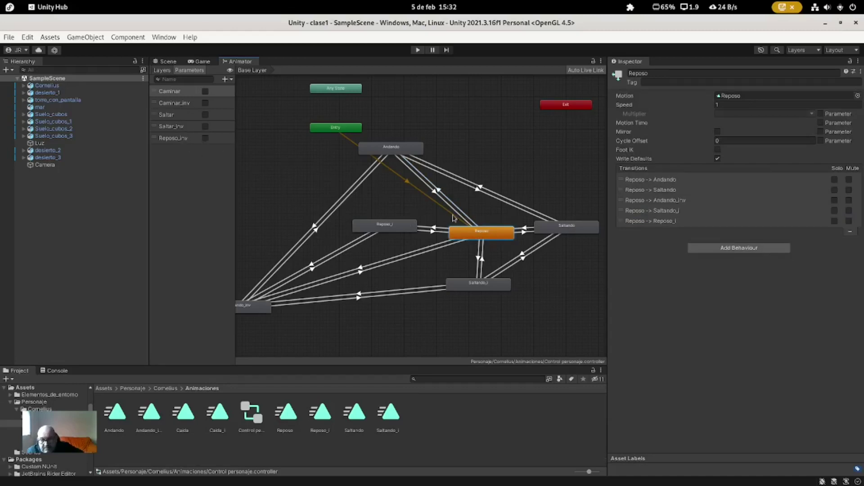
Step: Inspect the Reposo–Andando transitions both ways, ending on Reposo→Saltando with condition Saltar true
click(445, 198)
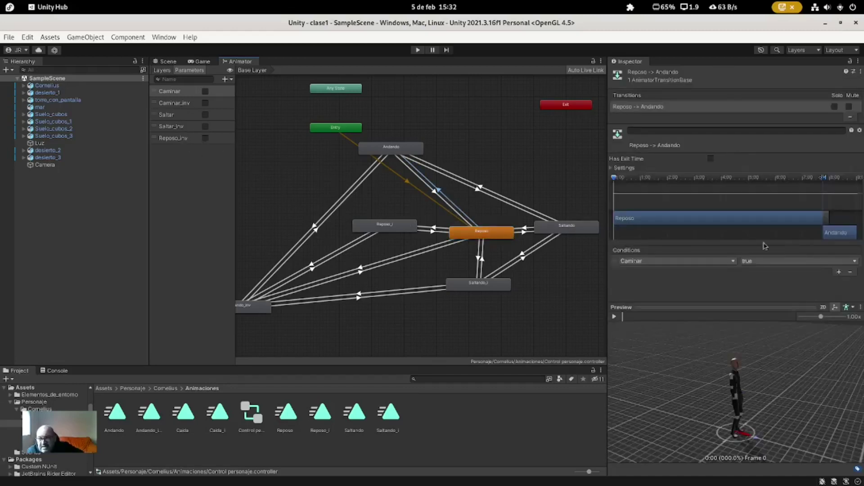
click(438, 198)
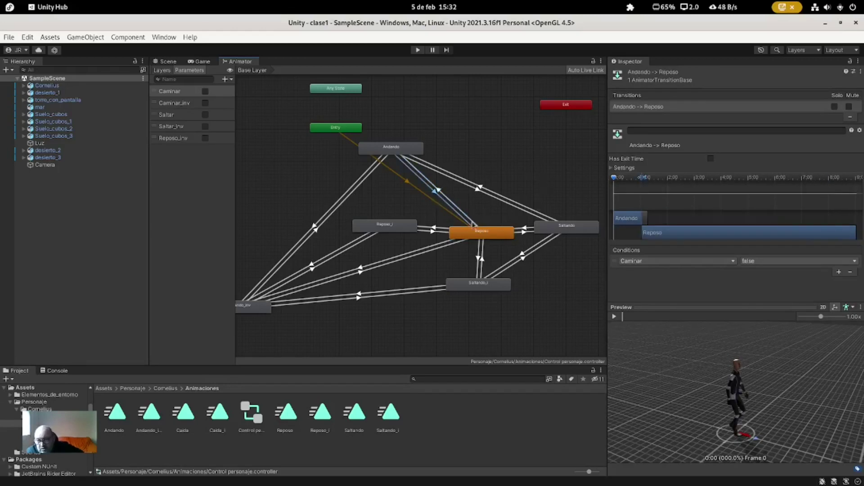
click(479, 235)
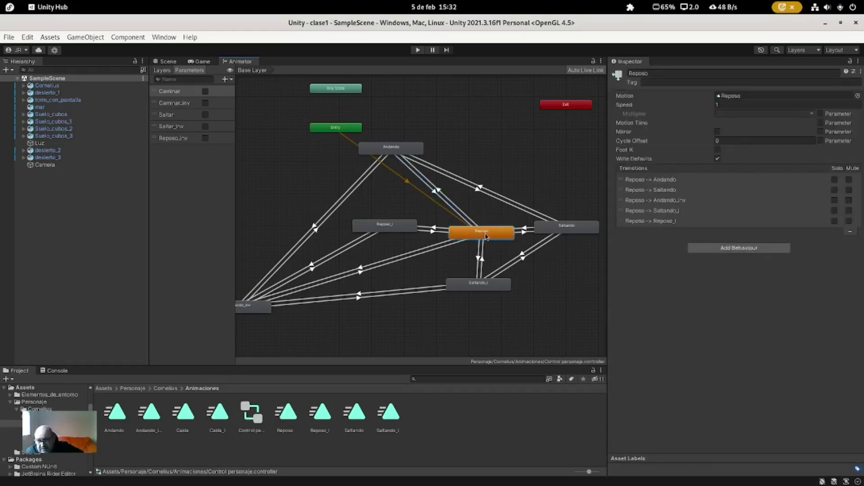
click(465, 216)
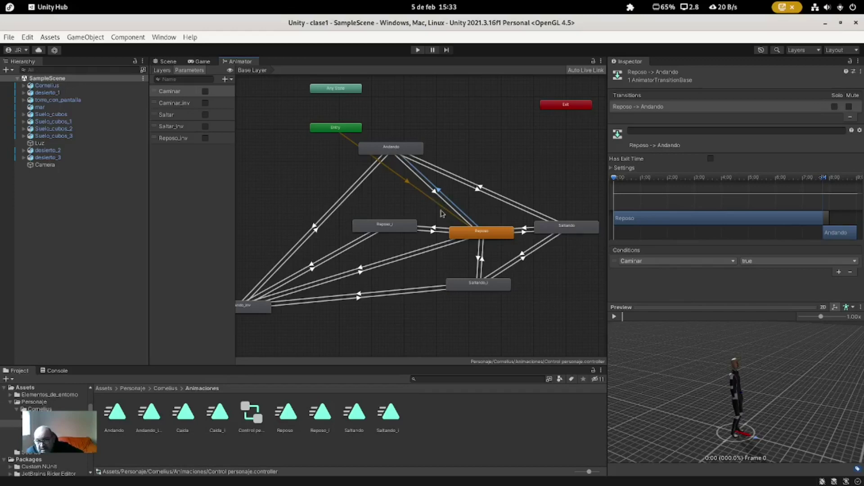
click(441, 194)
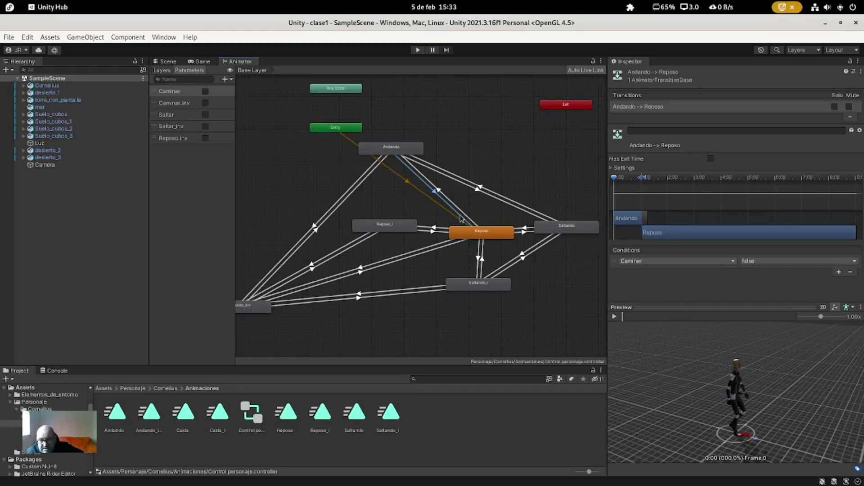
click(478, 238)
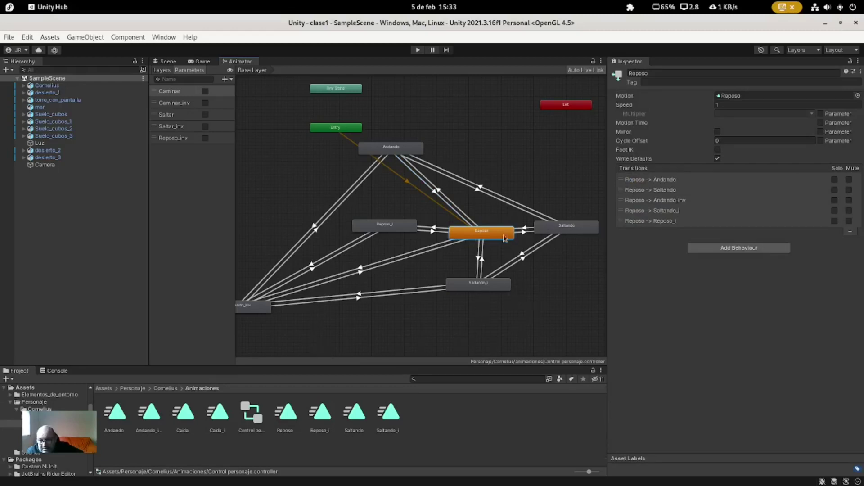
click(525, 230)
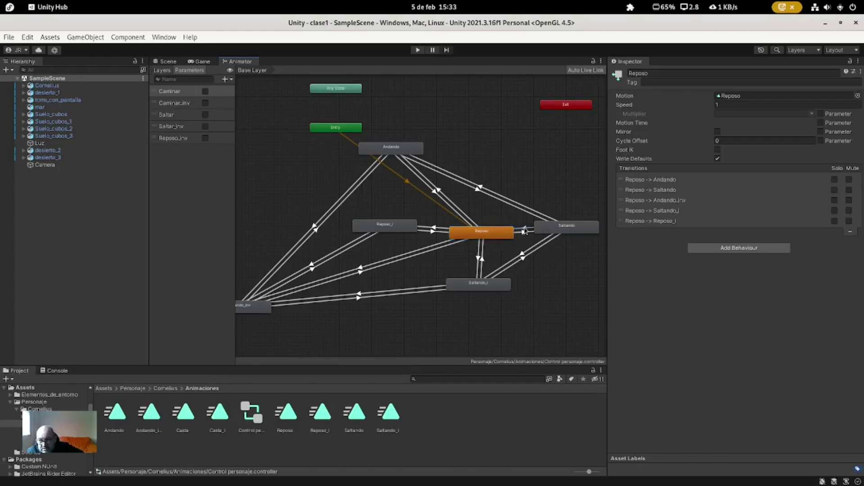
click(523, 234)
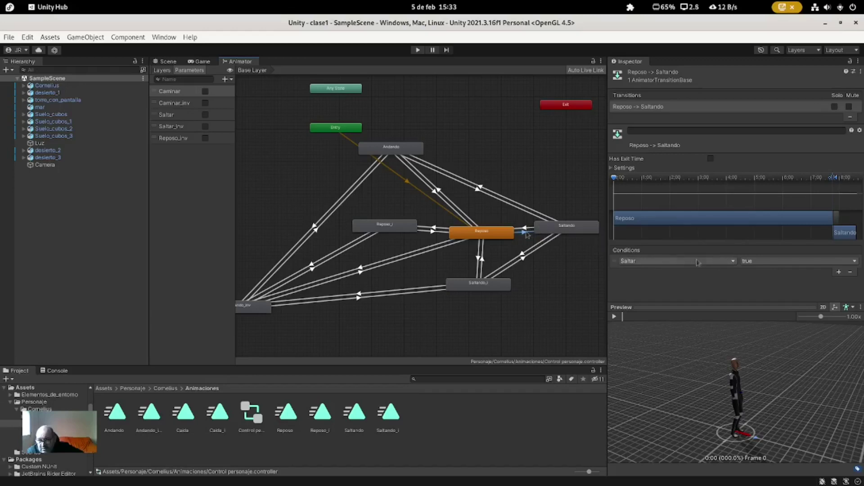
Step: Keep Saltar as the Reposo→Saltando condition parameter and play the transition preview
click(733, 261)
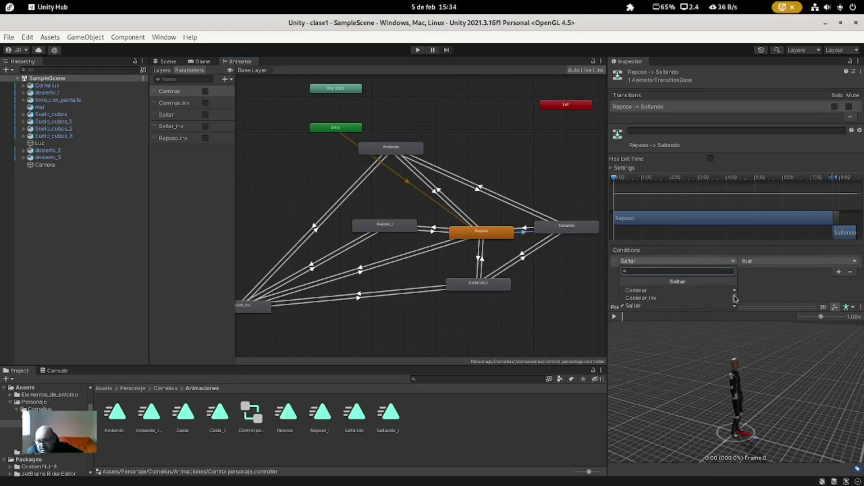
click(734, 295)
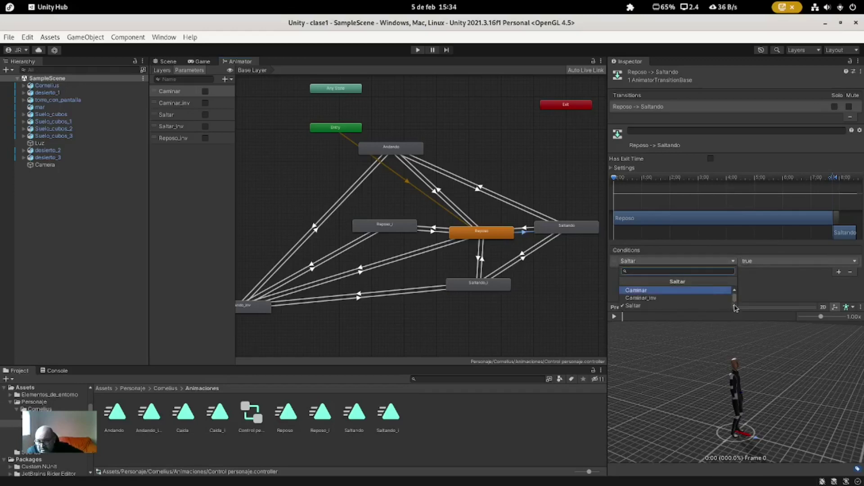
scroll(734, 307, down, 2)
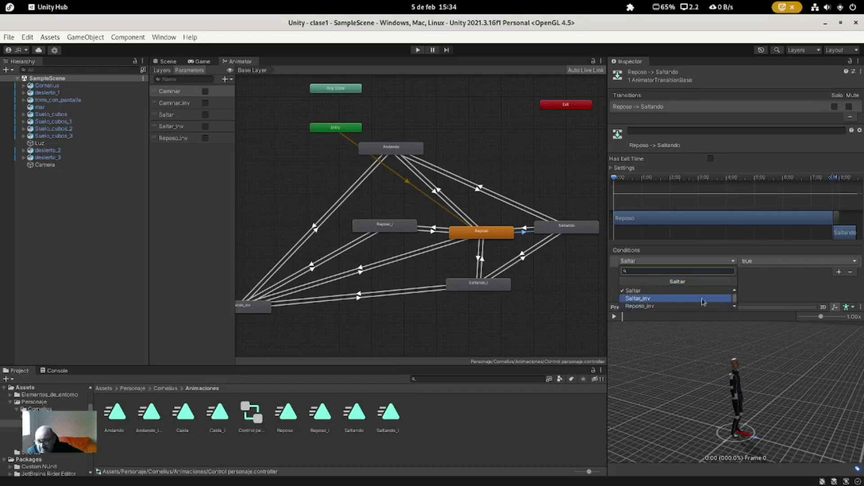
scroll(734, 297, up, 2)
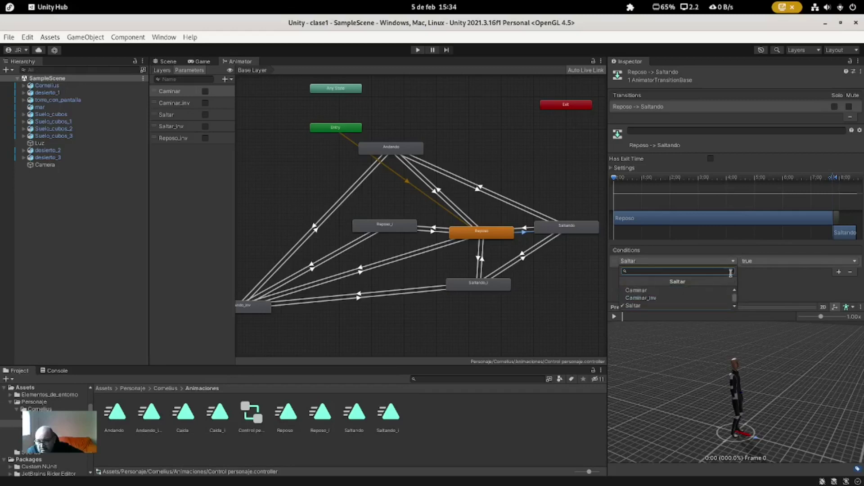
click(714, 250)
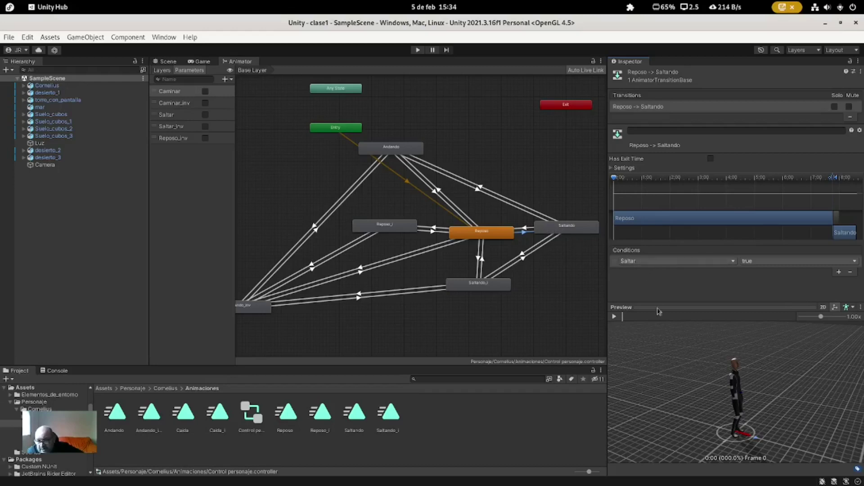
click(614, 317)
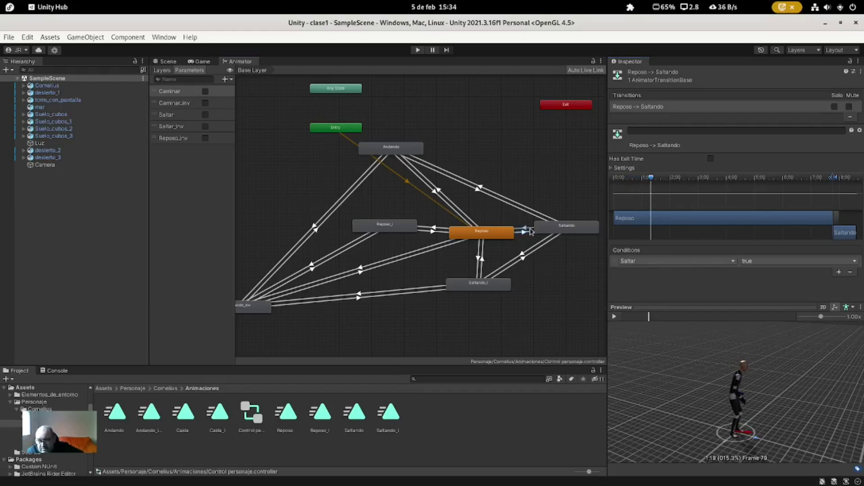
Step: Compare with the Saltando→Reposo transition, which requires Saltar false
click(525, 230)
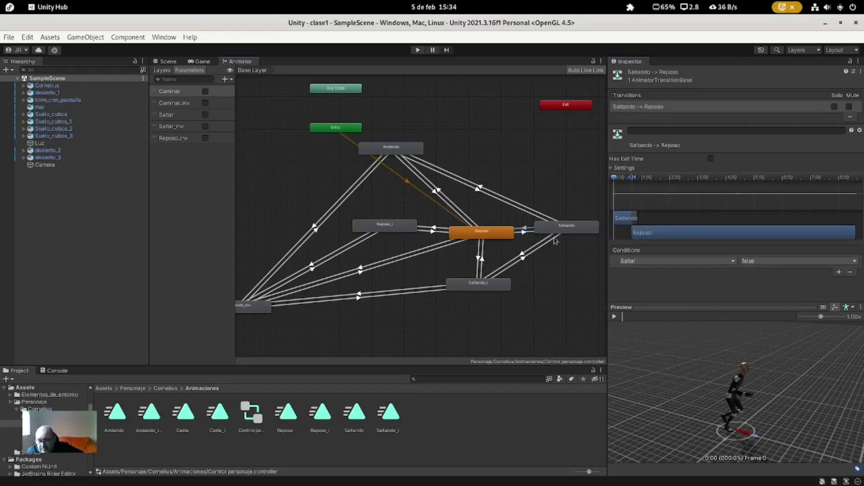
click(521, 232)
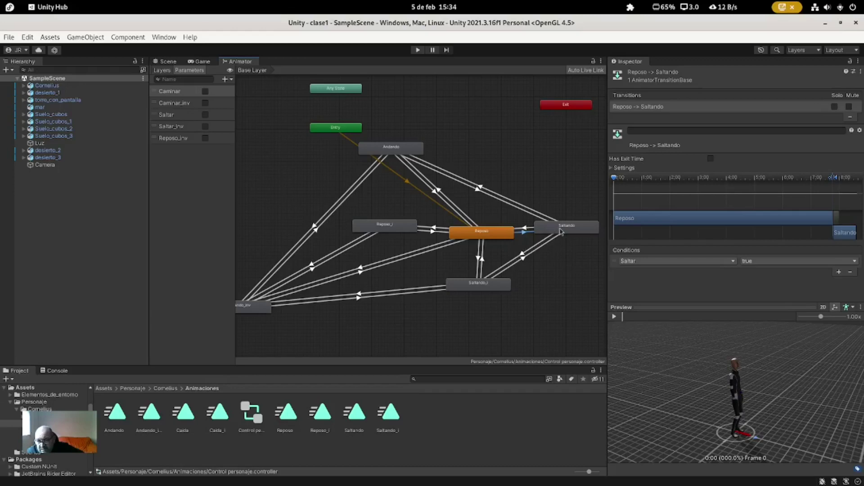
click(526, 231)
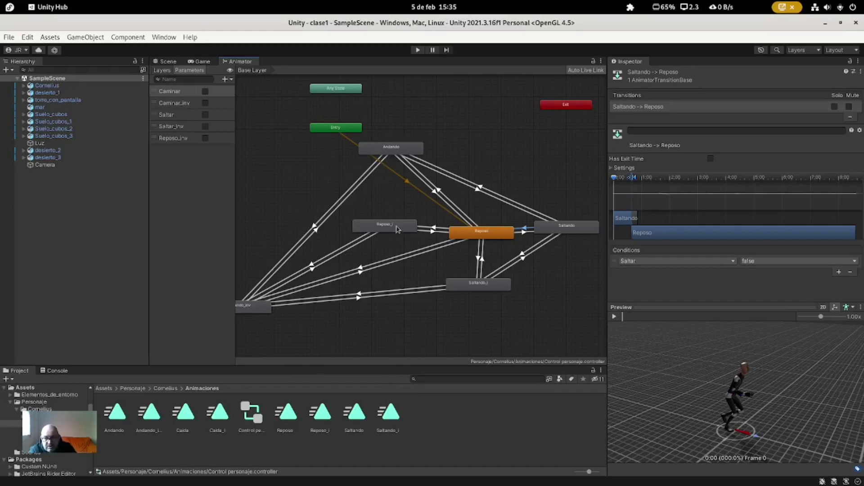
Step: Inspect Andando, Andando_inv and Saltando, then the Saltando→Andando transition (Saltar false, Caminar true)
middle_drag(399, 189, 431, 188)
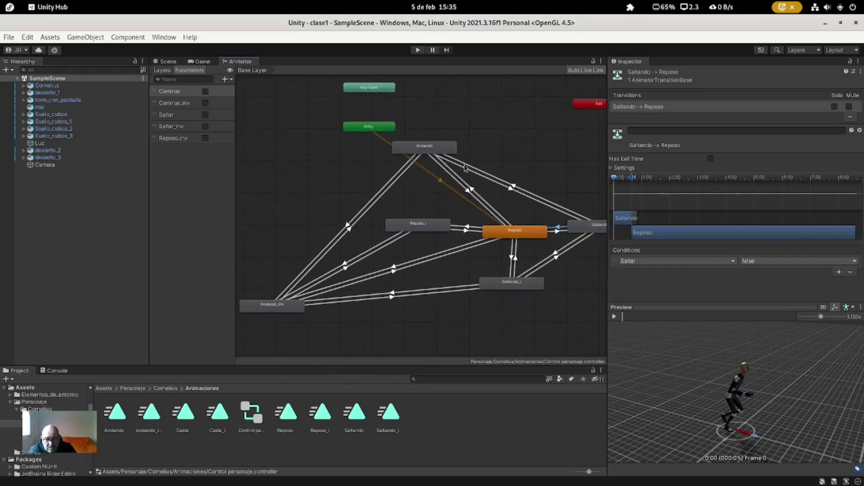
click(433, 150)
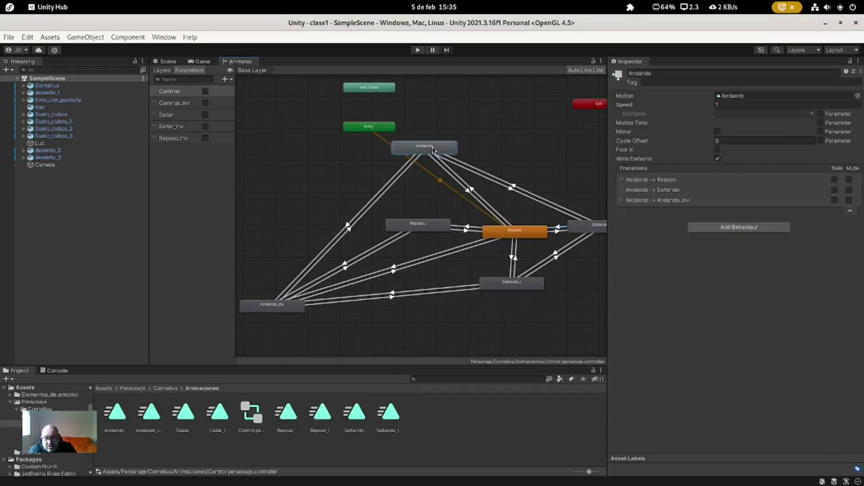
click(266, 310)
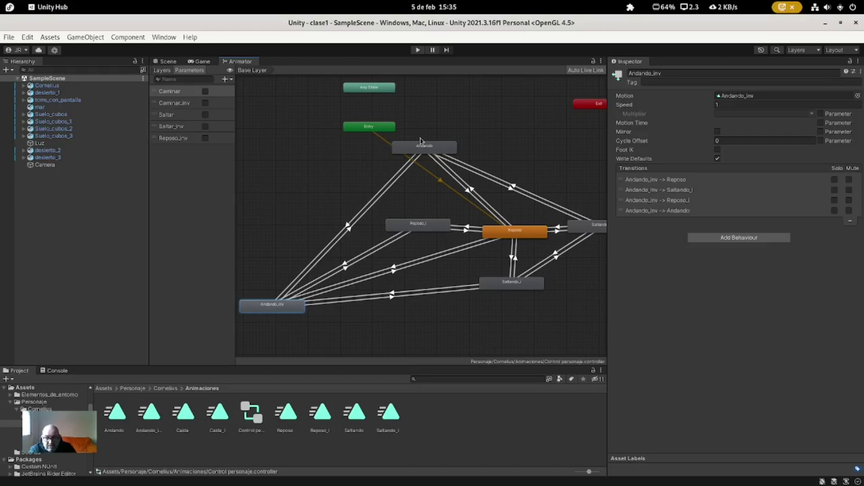
middle_drag(443, 241, 417, 236)
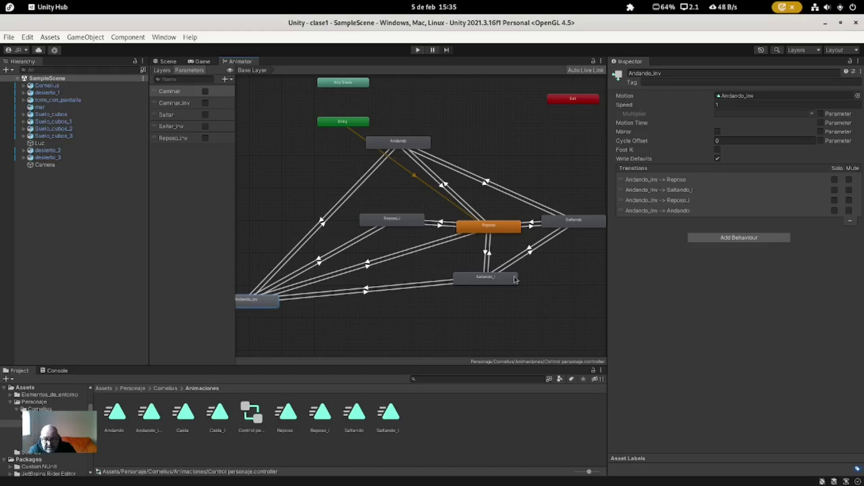
middle_drag(440, 265, 458, 270)
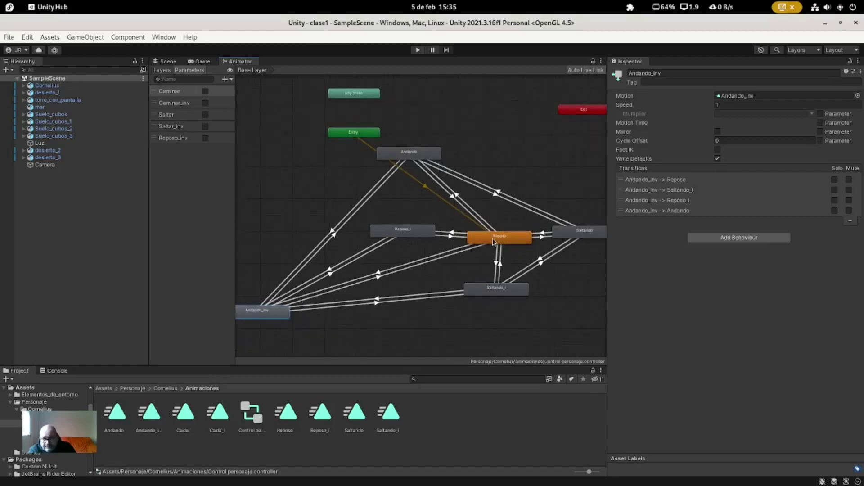
middle_drag(512, 239, 493, 241)
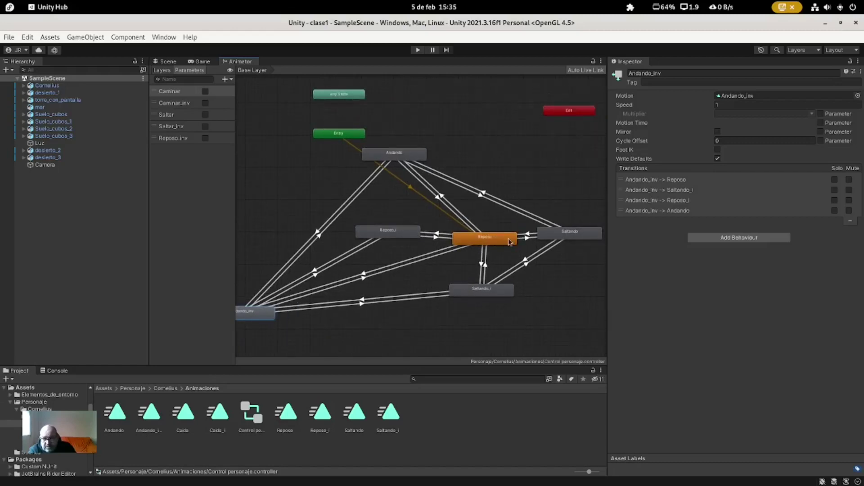
click(575, 235)
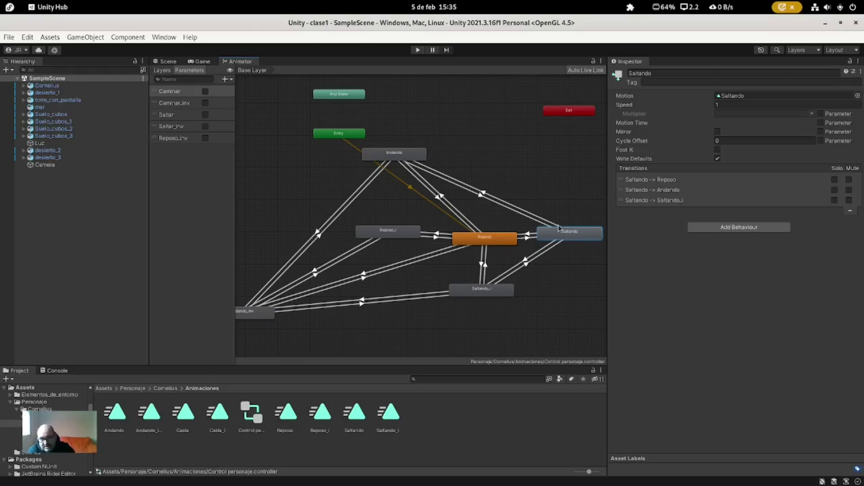
click(521, 210)
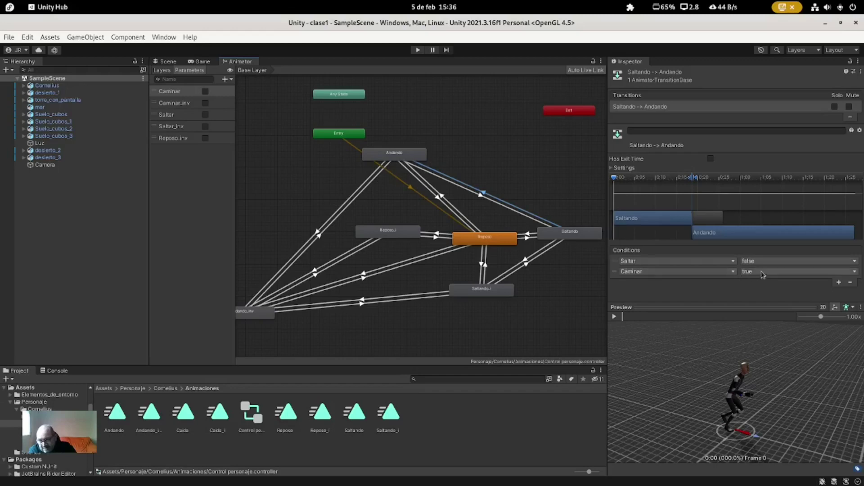
Step: Review Andando→Saltando conditions, then Andando_inv→Andando requiring Caminar true and Caminar_inv false
click(469, 193)
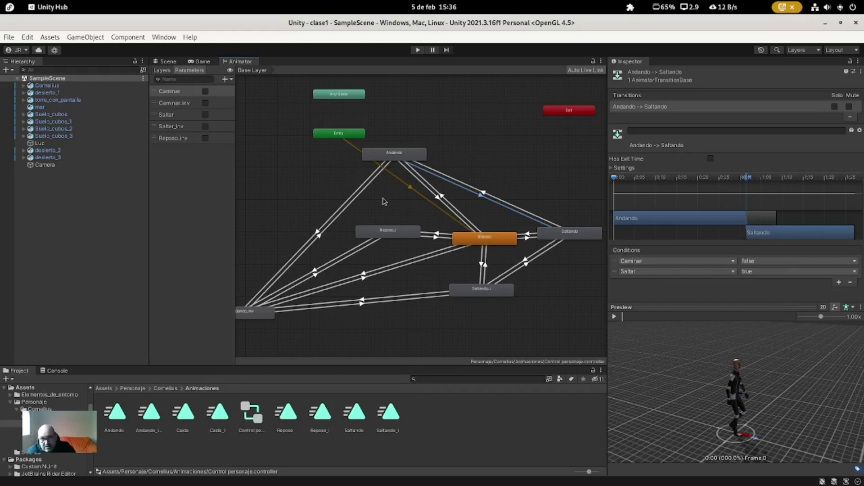
click(359, 198)
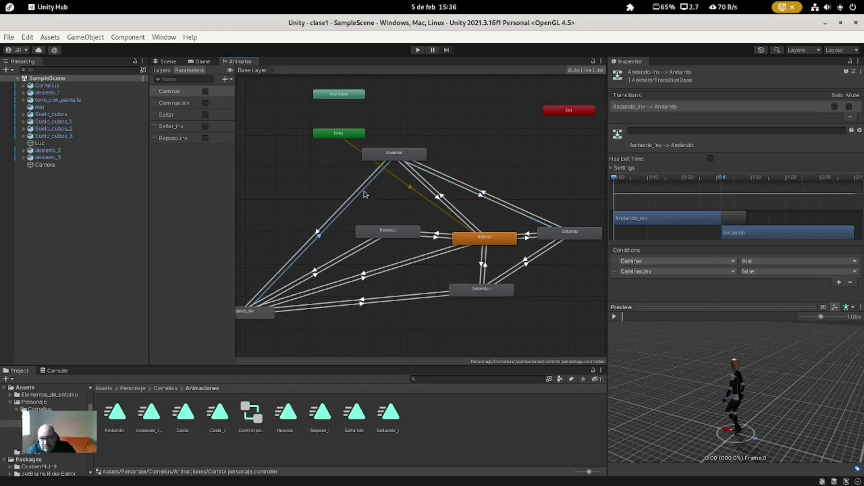
Step: Check conditions on Andando_inv's transitions to Andando, Reposo_i, Reposo and Saltando_i, then Reposo→Andando_inv
click(358, 194)
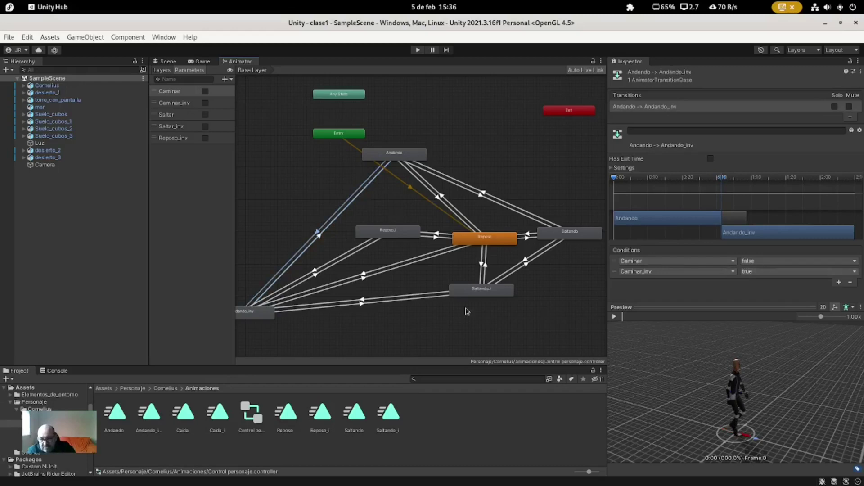
click(302, 284)
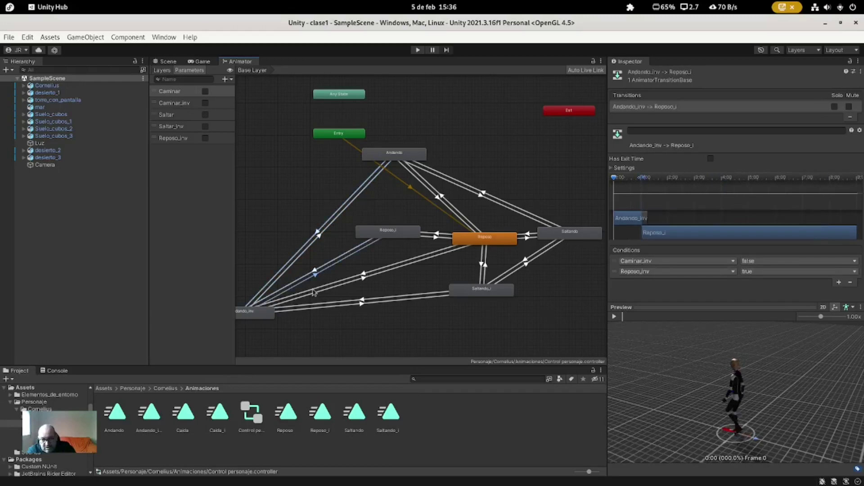
click(318, 295)
click(329, 307)
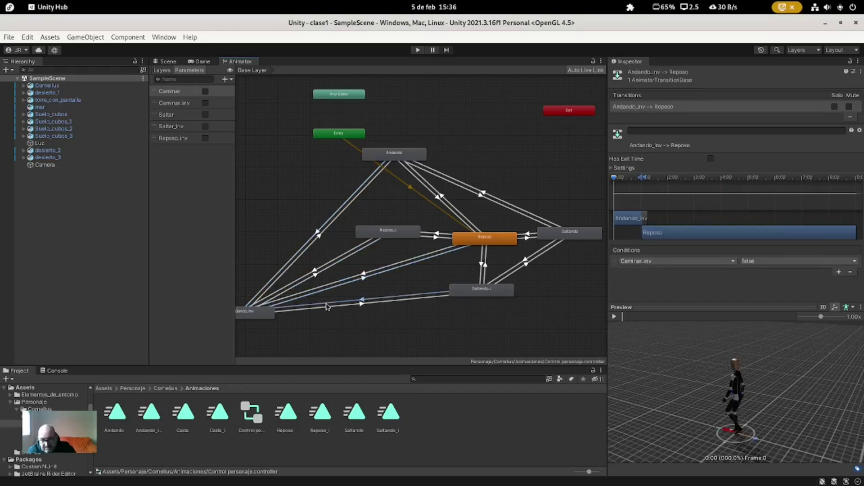
click(333, 305)
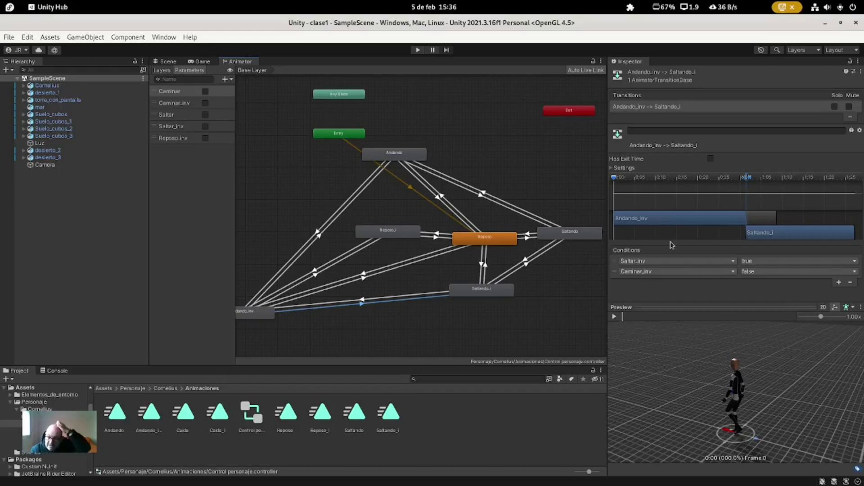
click(355, 279)
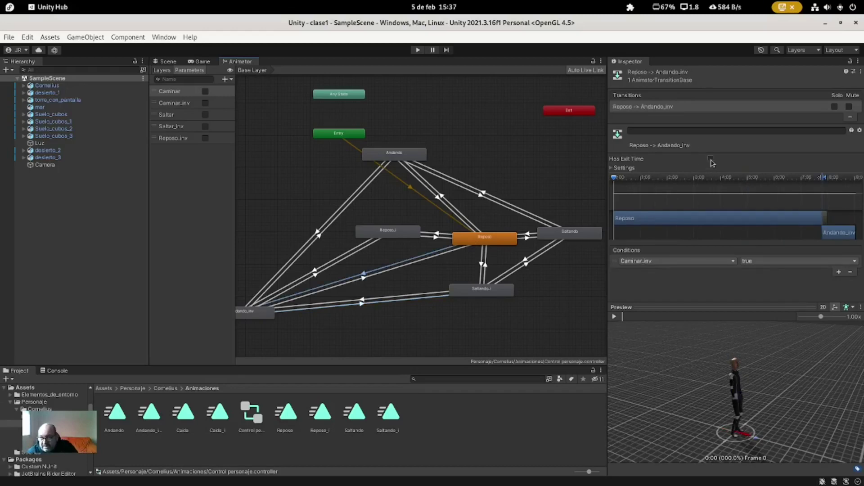
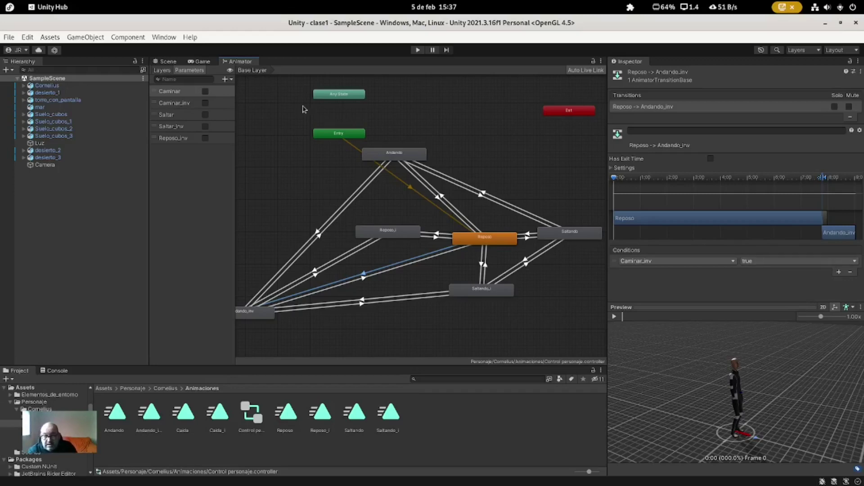
Step: Bring Cornelius.cs forward in MonoDevelop and scroll to the Start() and Update() methods
key(alt+Tab)
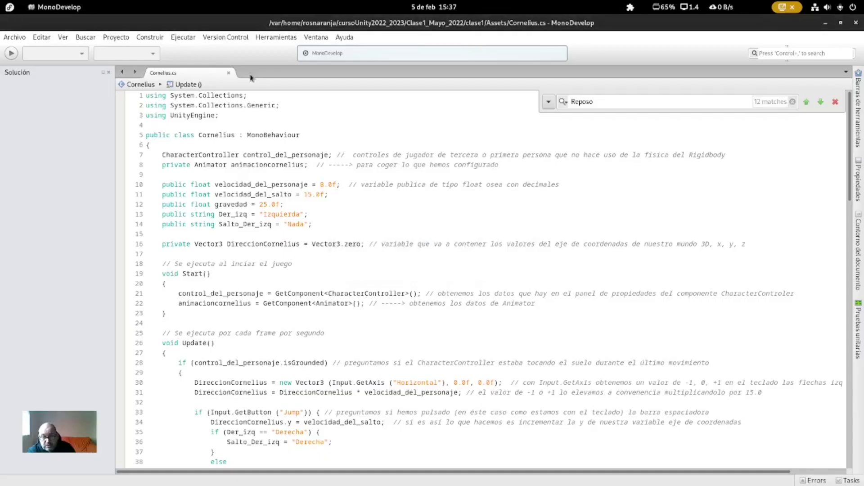
scroll(339, 303, down, 2)
scroll(340, 303, up, 2)
scroll(292, 169, down, 2)
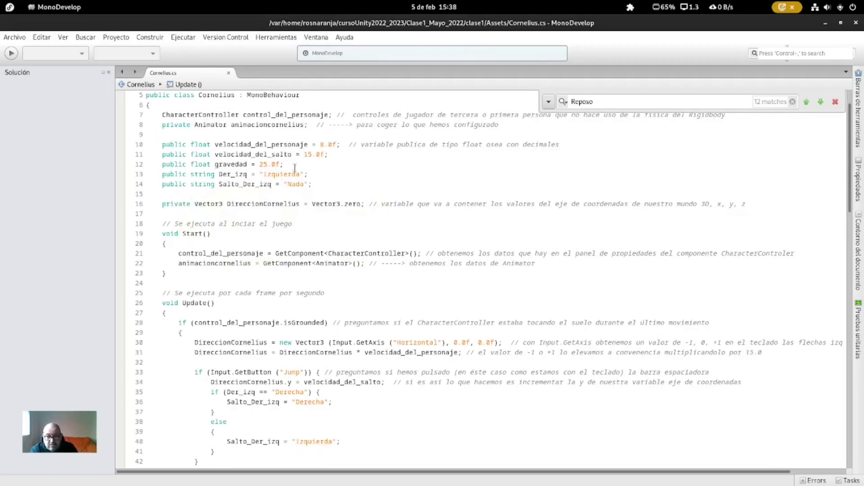
scroll(394, 157, down, 3)
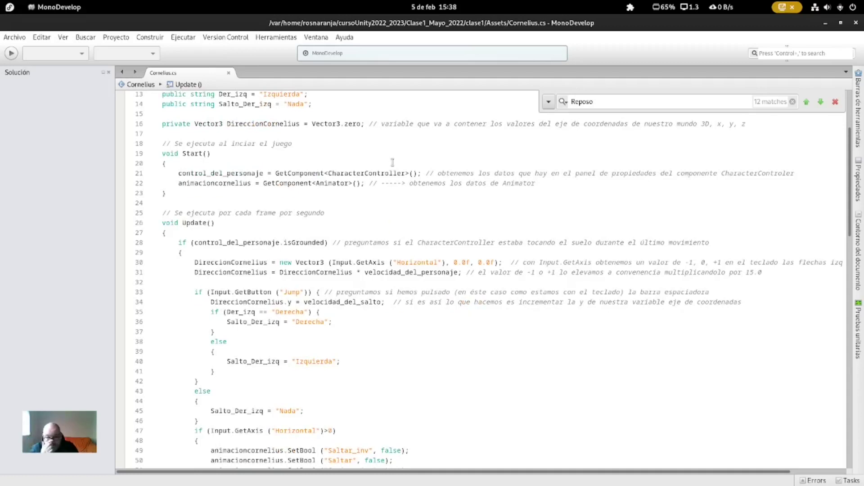
scroll(393, 162, down, 2)
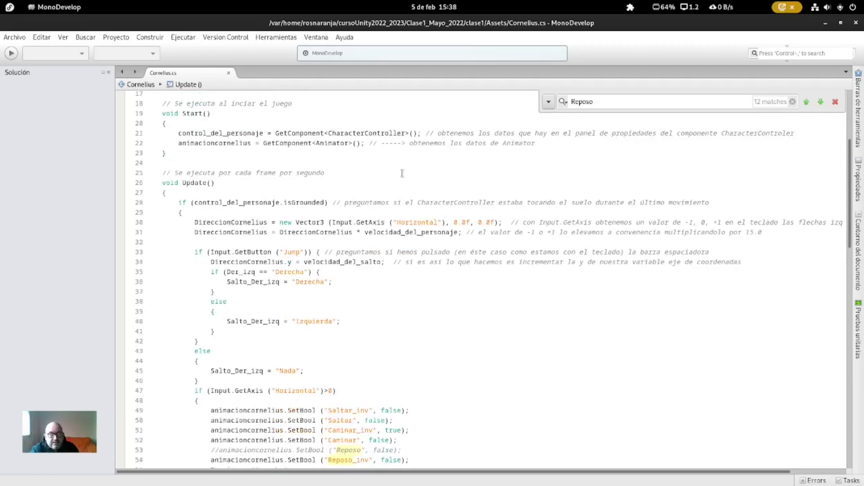
Step: Point out the jump button check and the jump-speed line, then review the rest of Update's jump logic
click(307, 253)
click(279, 262)
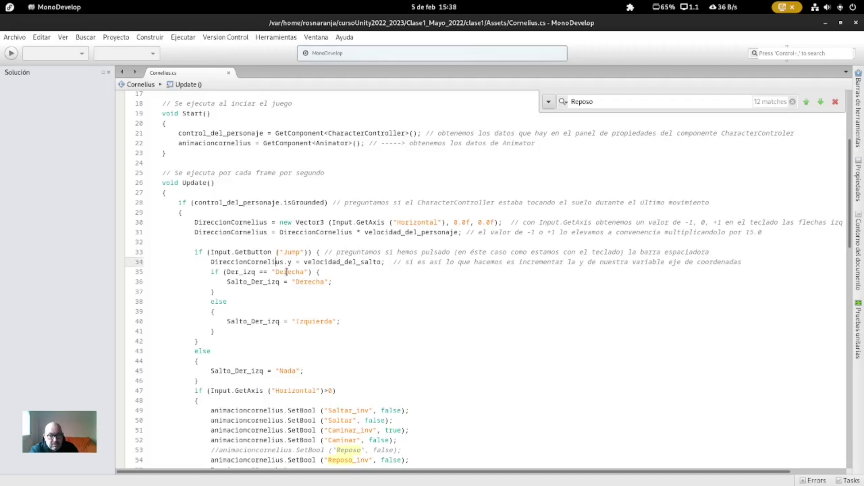
scroll(328, 287, down, 2)
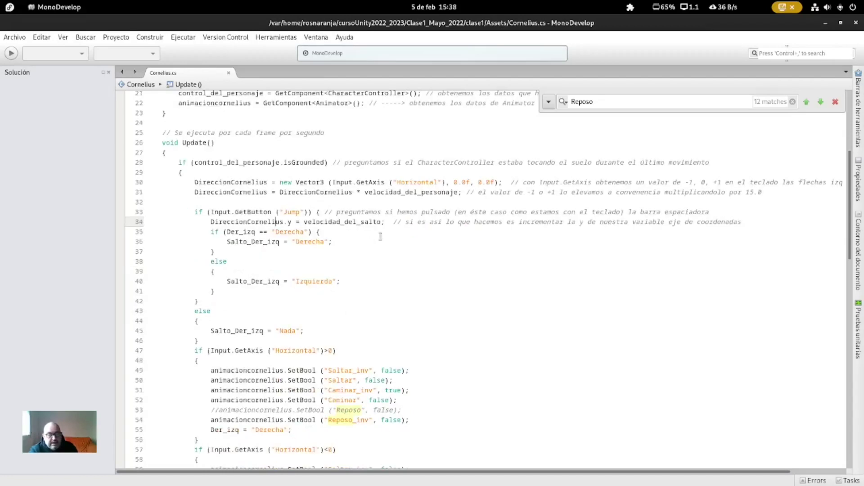
scroll(336, 252, up, 5)
scroll(340, 216, up, 2)
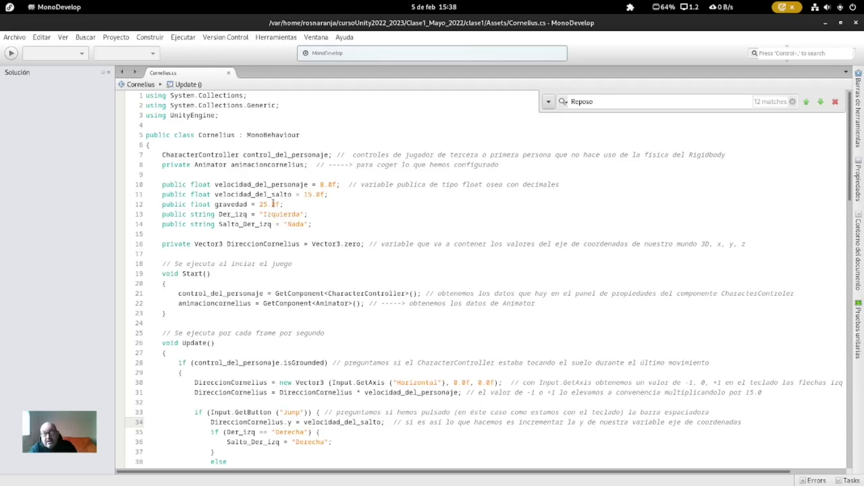
mouse_move(273, 203)
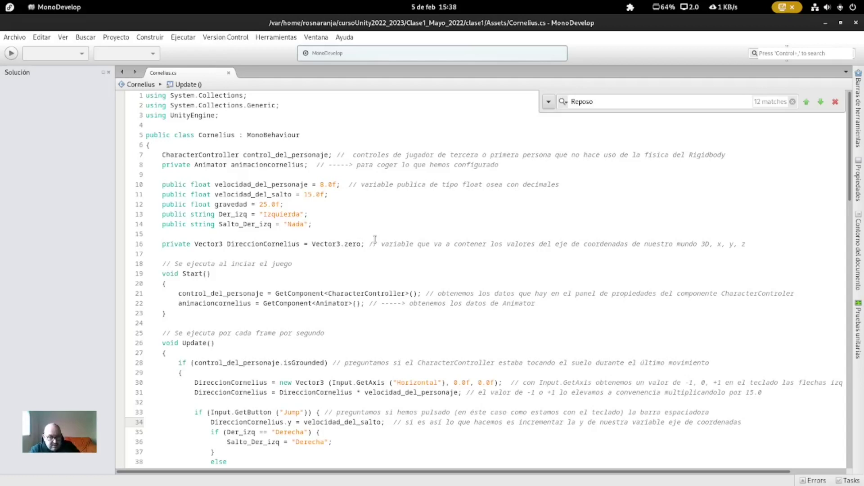
scroll(294, 237, down, 2)
scroll(304, 239, down, 3)
scroll(306, 240, down, 2)
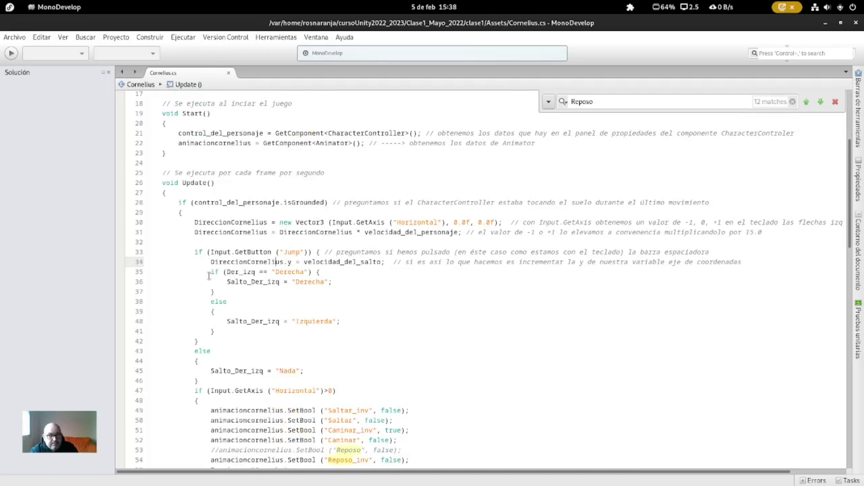
drag(209, 261, 402, 265)
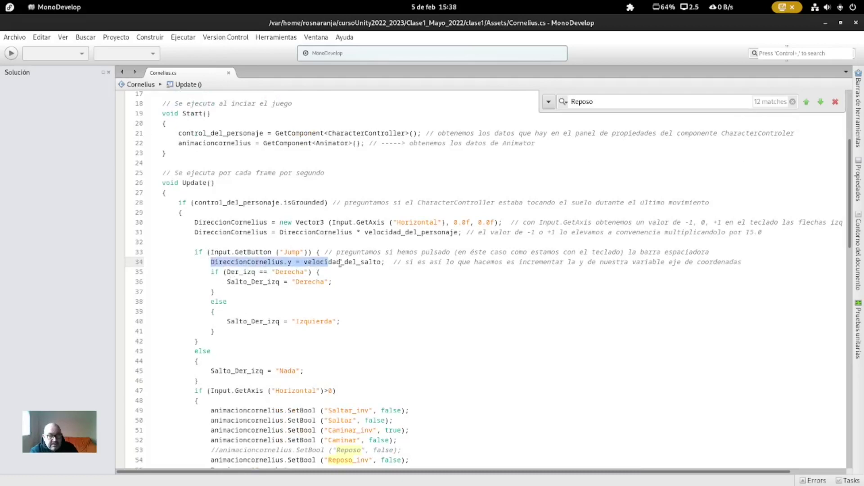
click(268, 271)
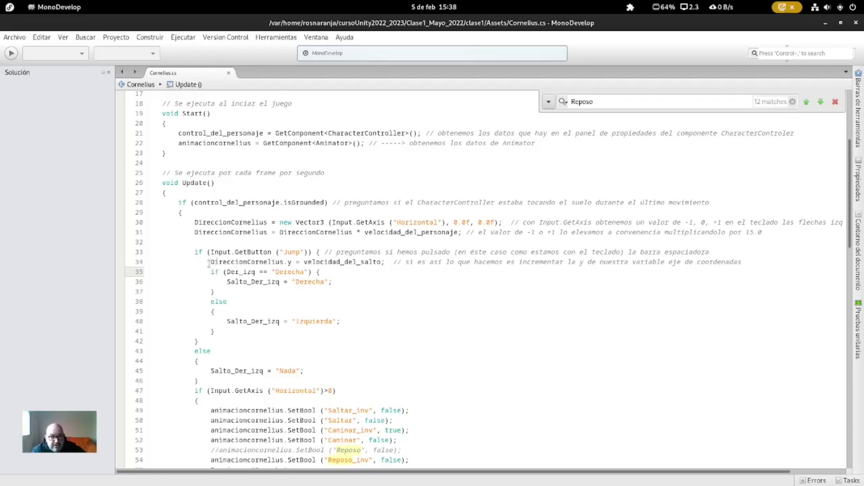
drag(207, 272, 238, 328)
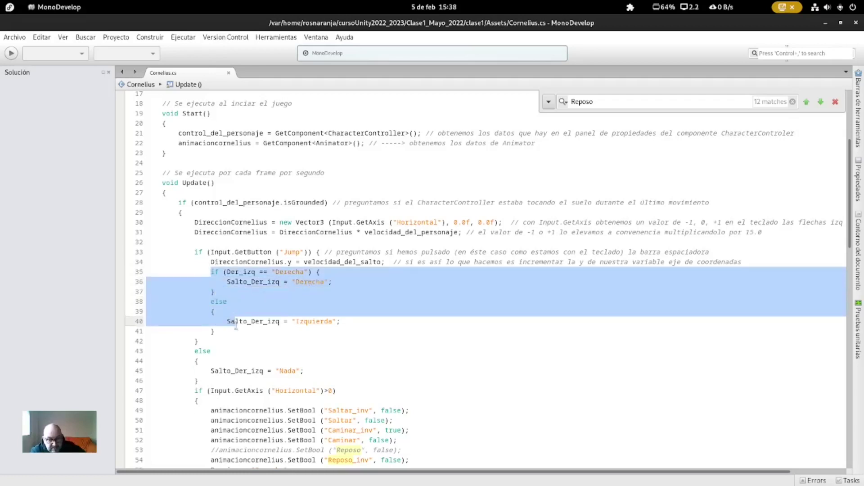
click(299, 284)
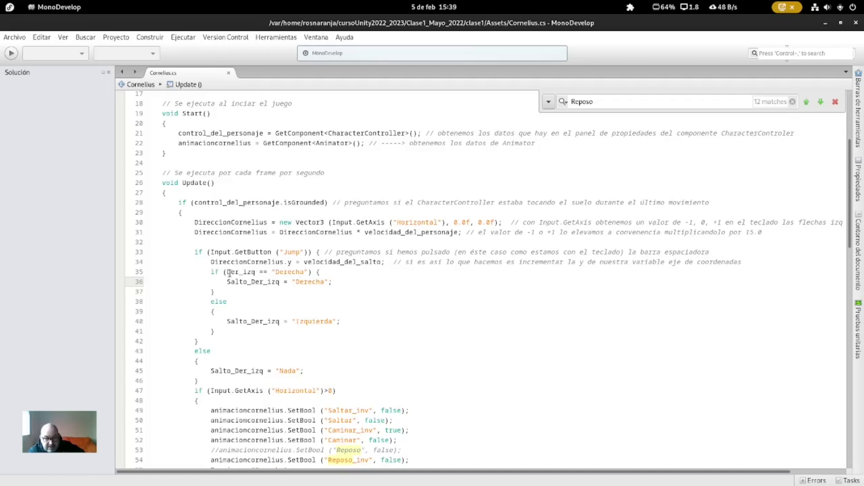
click(284, 272)
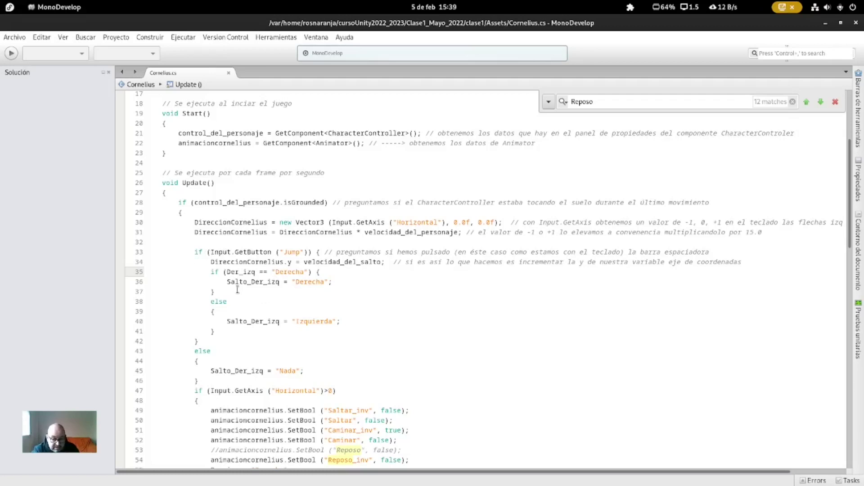
scroll(213, 342, down, 2)
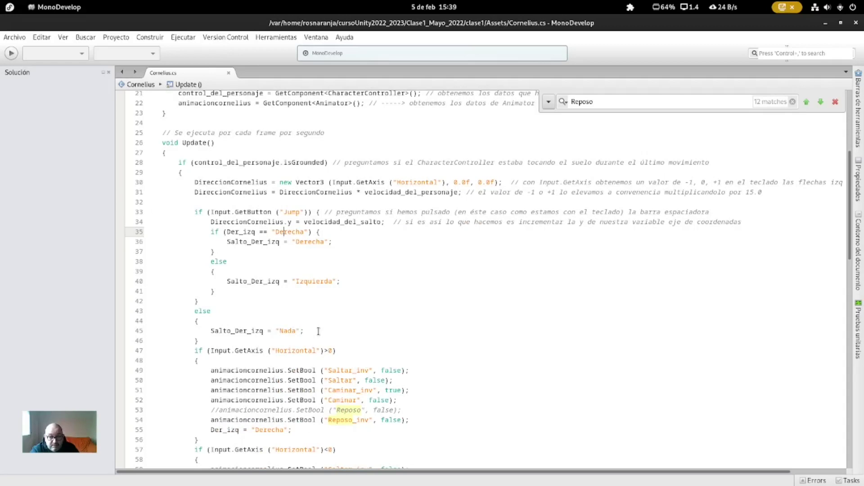
scroll(318, 331, down, 4)
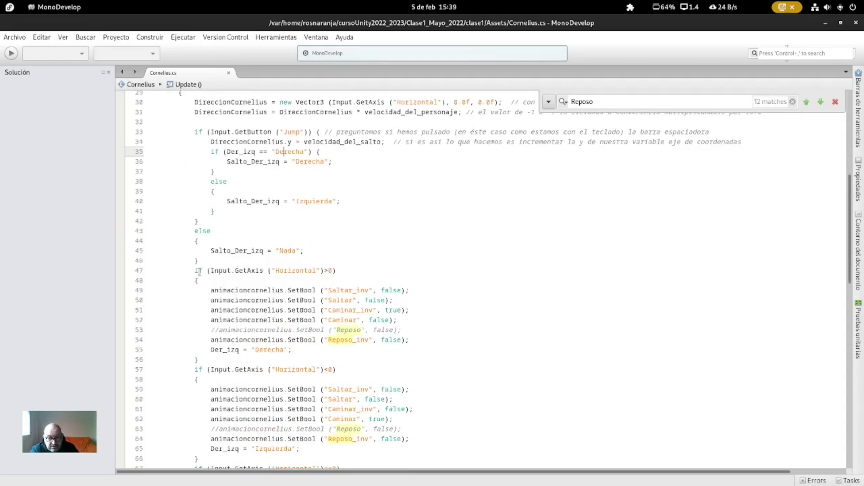
Step: Highlight and review the Horizontal>0 and <0 walking blocks (lines 47–65), then return to Unity's Animator
mouse_move(194, 270)
mouse_down()
mouse_move(243, 409)
mouse_move(245, 455)
mouse_up()
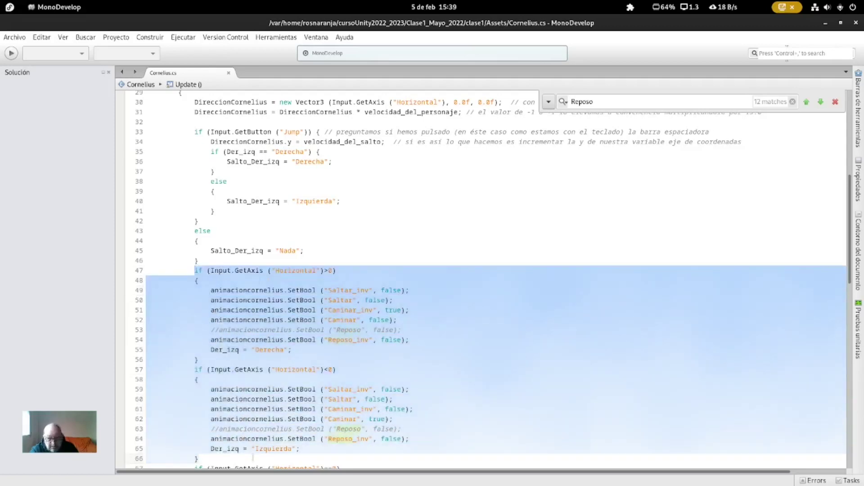
click(249, 271)
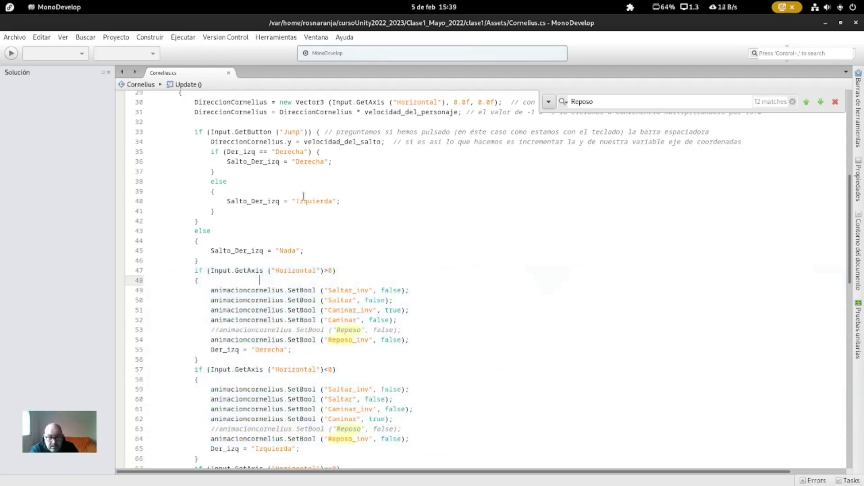
scroll(314, 180, up, 2)
scroll(314, 180, up, 3)
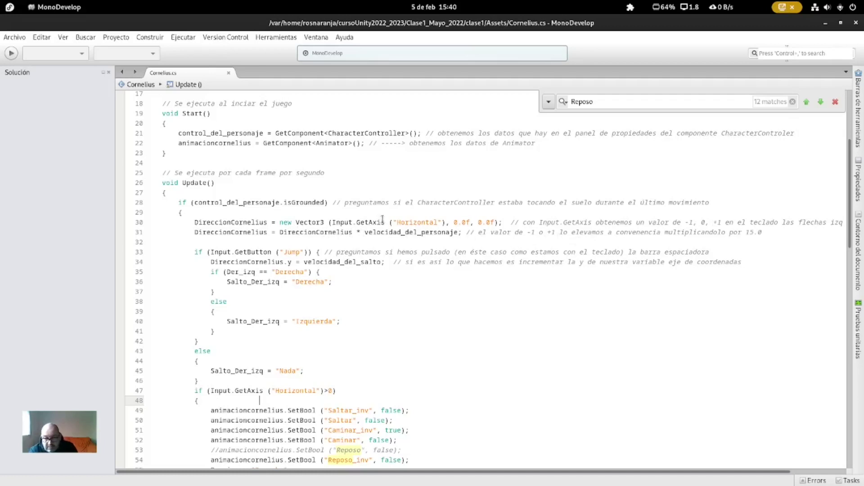
scroll(374, 247, down, 2)
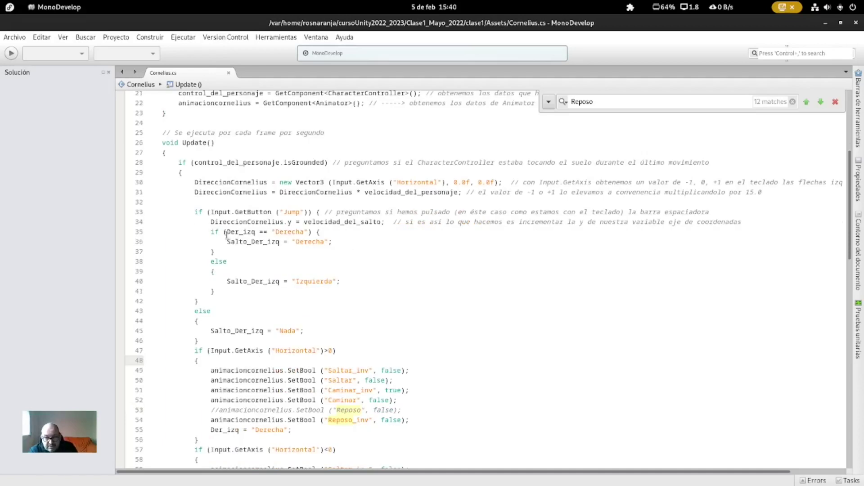
scroll(237, 244, down, 3)
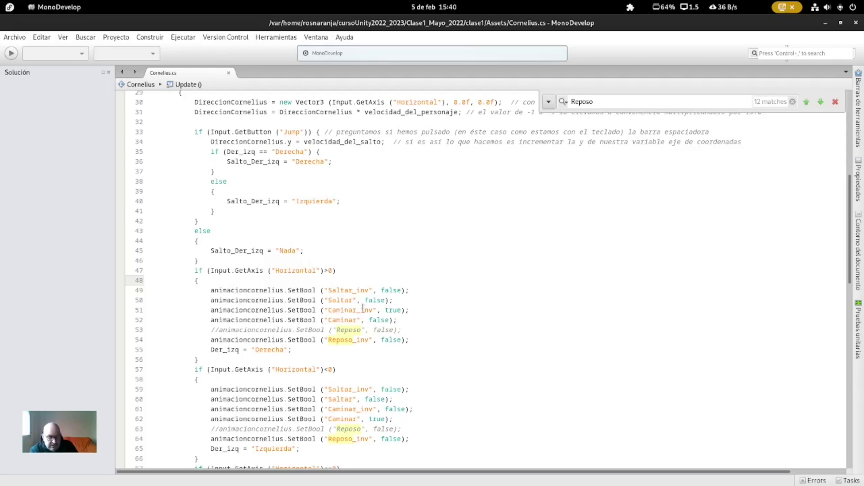
key(alt+Tab)
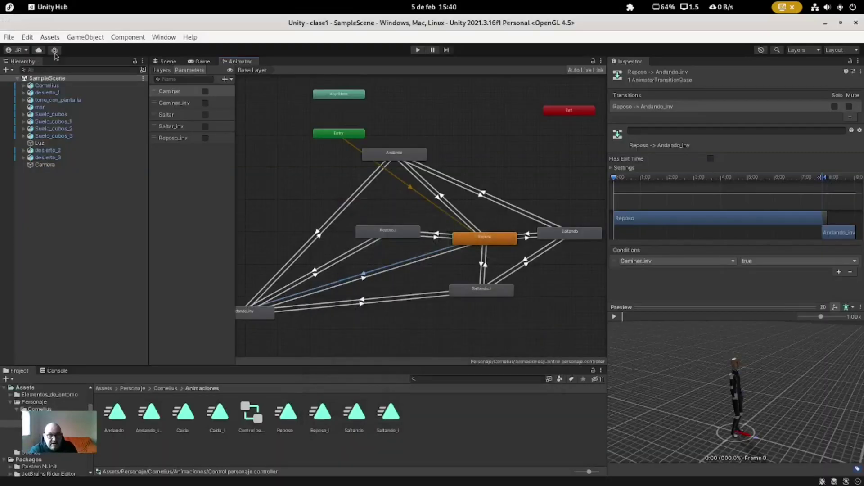
Step: Open Unity's Preferences on External Tools from the Edit menu, then close it again
click(27, 37)
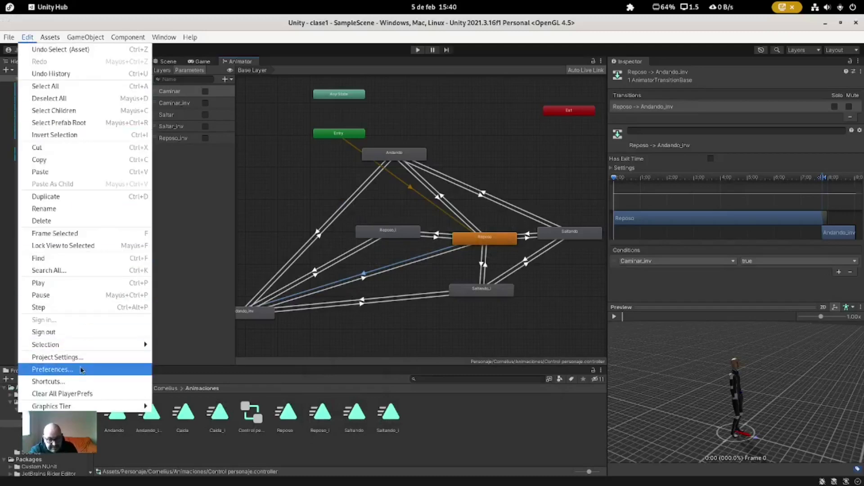
click(50, 369)
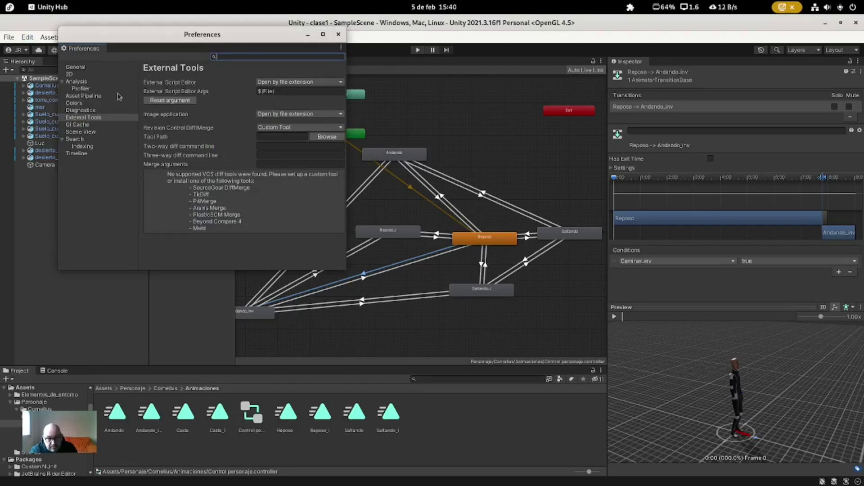
click(338, 34)
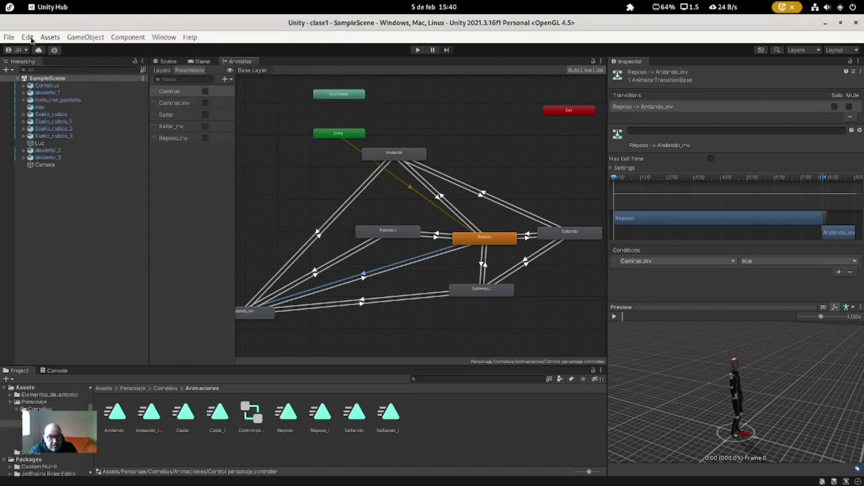
click(28, 37)
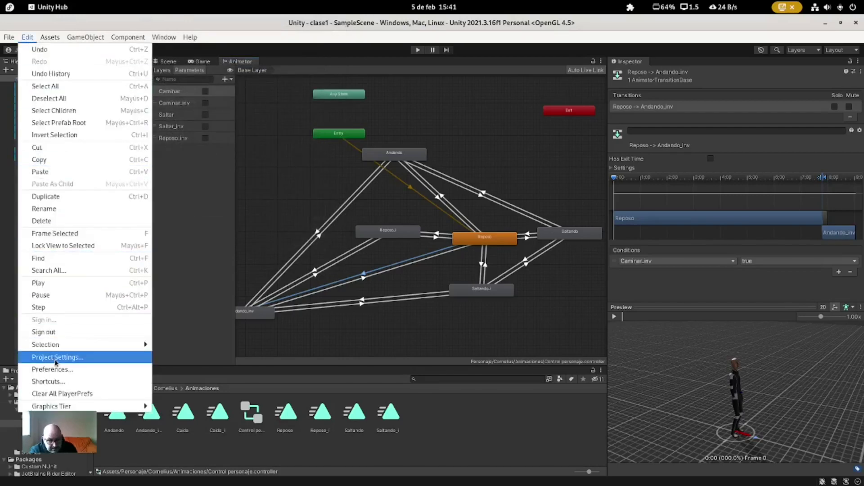
click(60, 362)
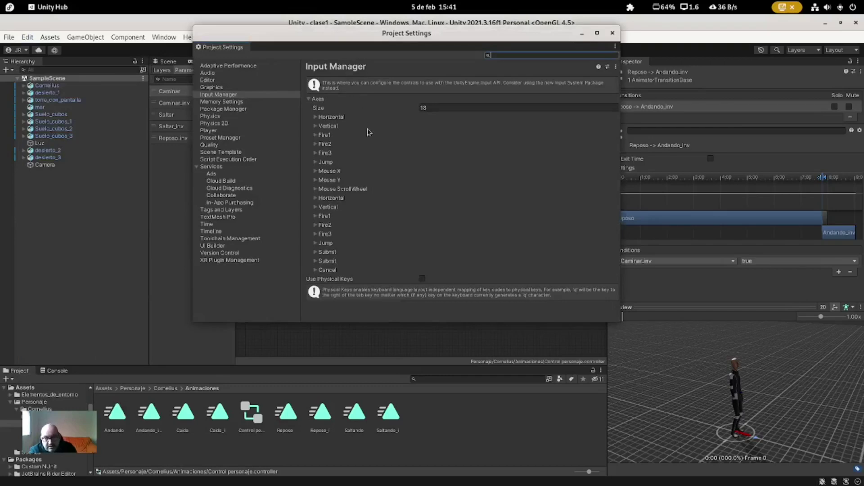
click(317, 118)
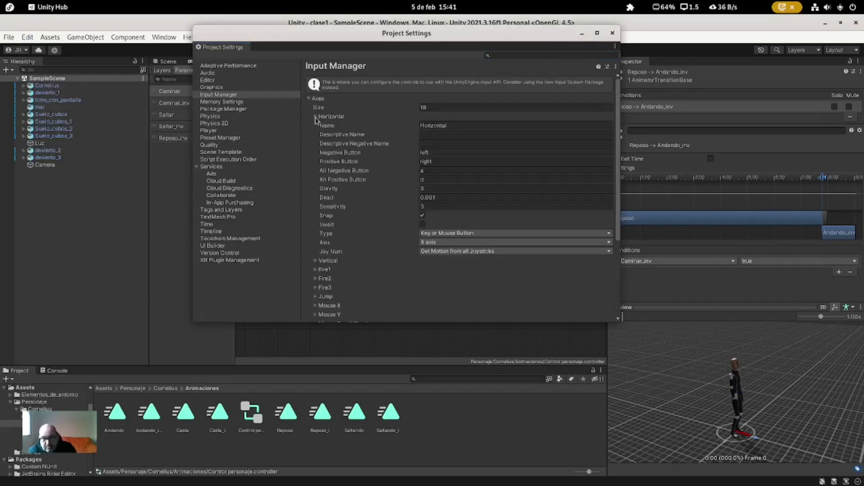
click(316, 118)
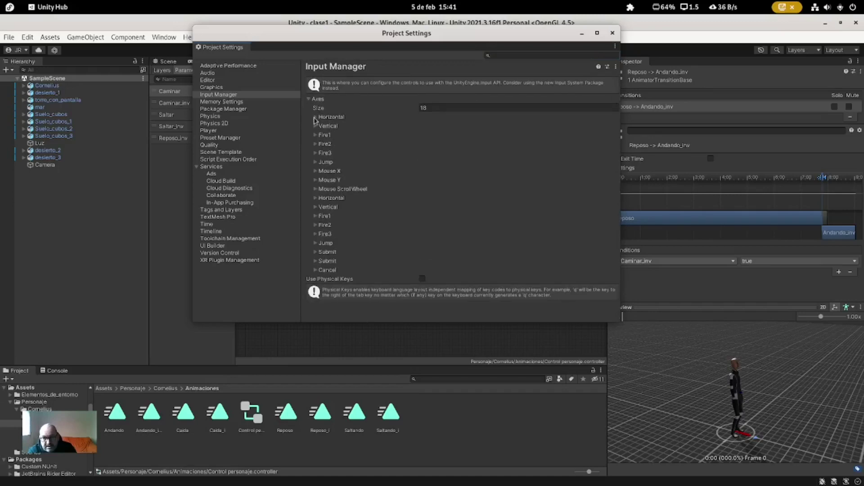
click(316, 118)
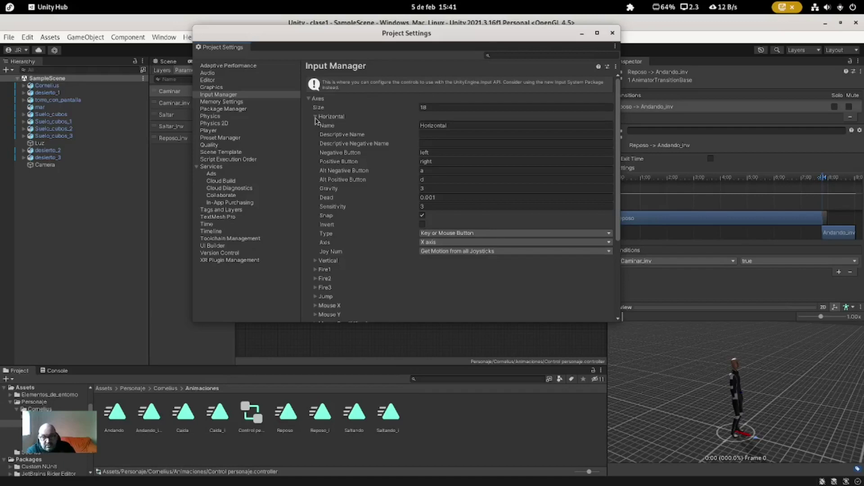
click(316, 119)
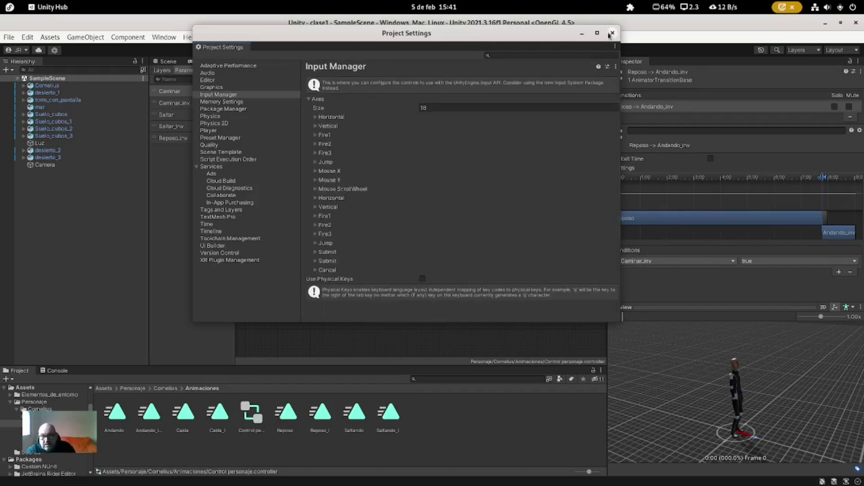
click(611, 33)
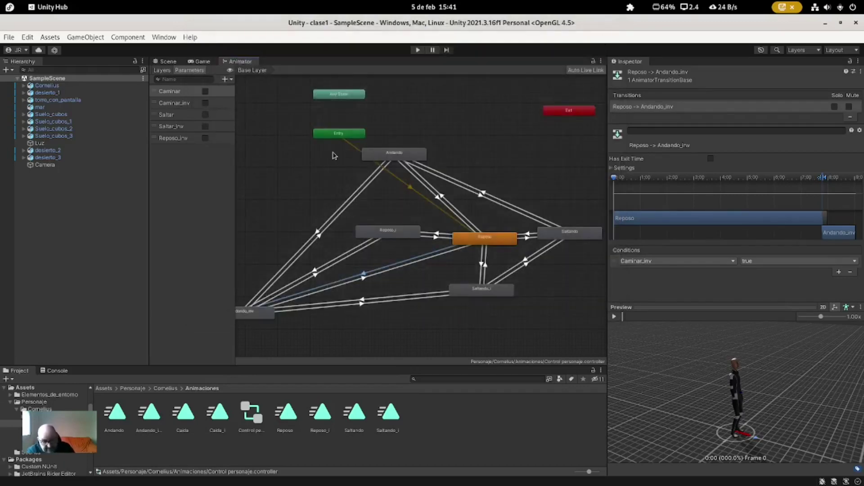
Step: In Cornelius.cs, select the moving-right SetBool calls and the false value on line 50
key(alt+Tab)
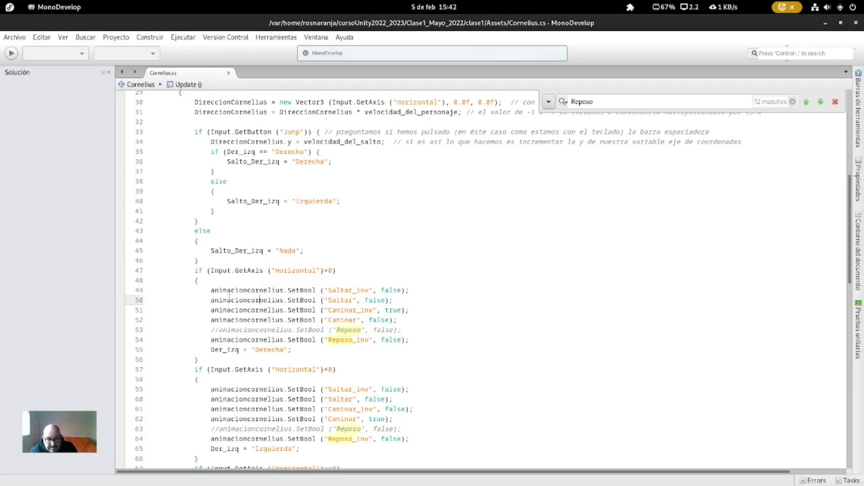
mouse_move(210, 290)
mouse_down()
mouse_move(369, 289)
mouse_move(431, 327)
mouse_up()
click(430, 328)
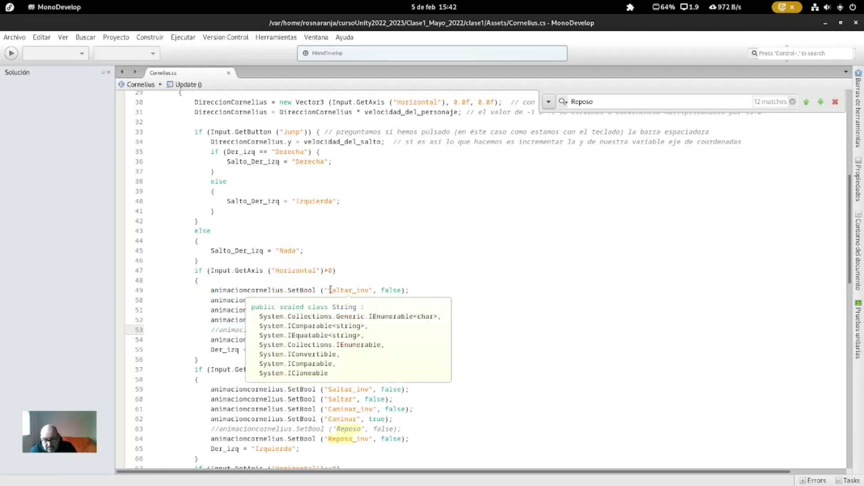
mouse_move(381, 290)
mouse_down()
mouse_move(398, 292)
mouse_move(381, 302)
mouse_up()
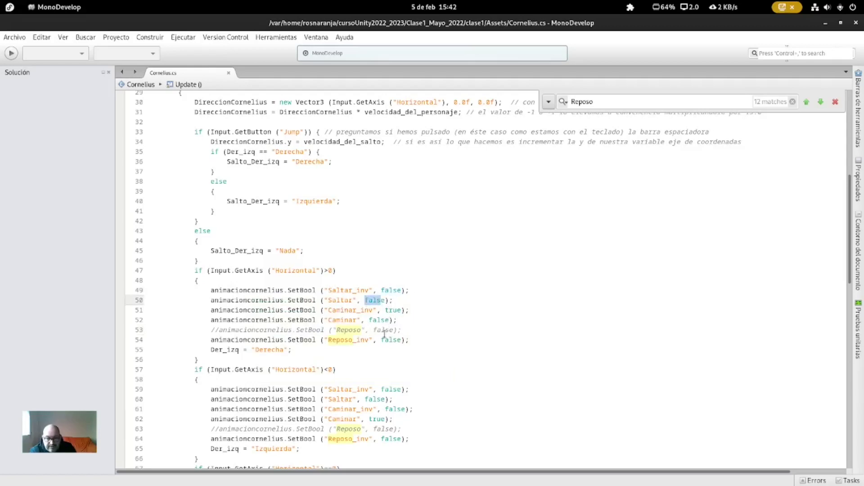
click(331, 290)
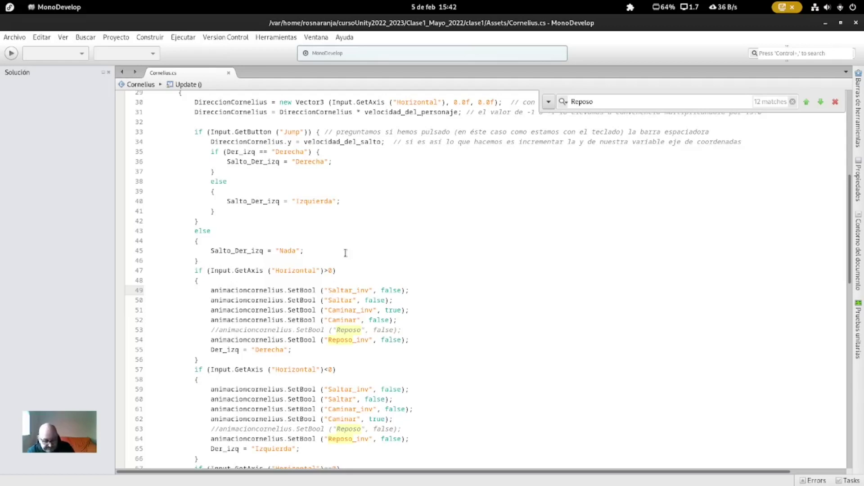
Step: Compare the line 50 SetBool values against Unity's Animator parameters, switching back and forth
key(alt+Tab)
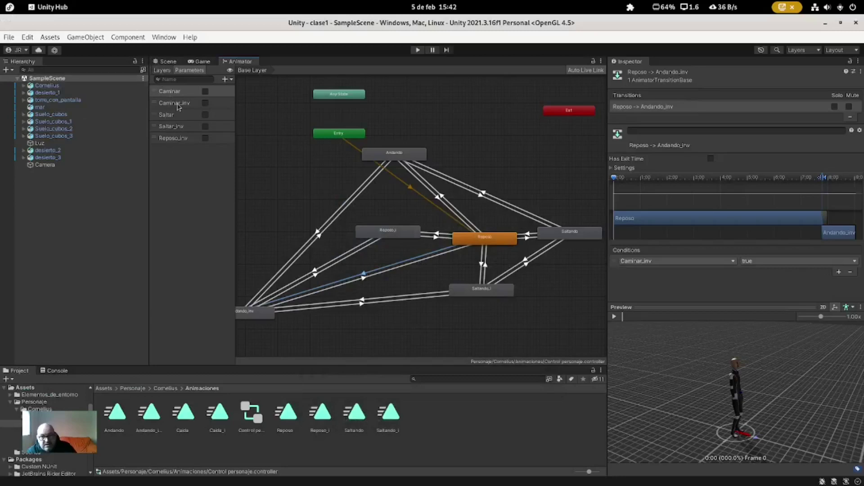
key(alt+Tab)
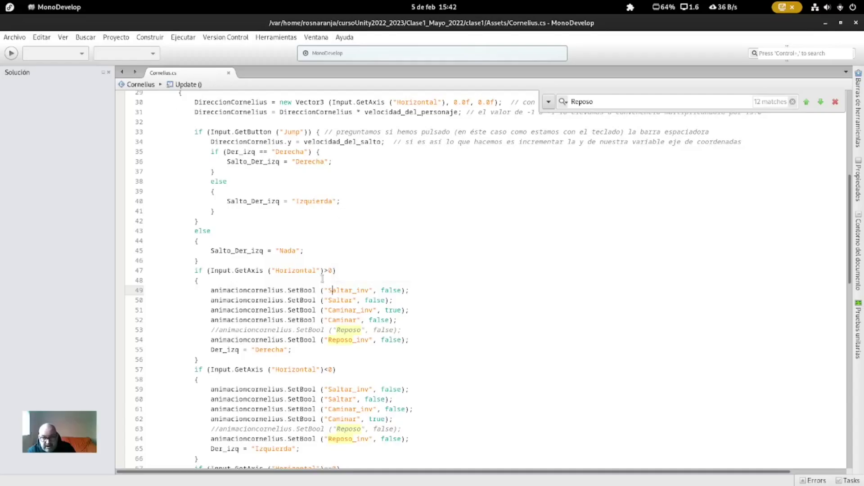
scroll(404, 298, down, 2)
click(419, 257)
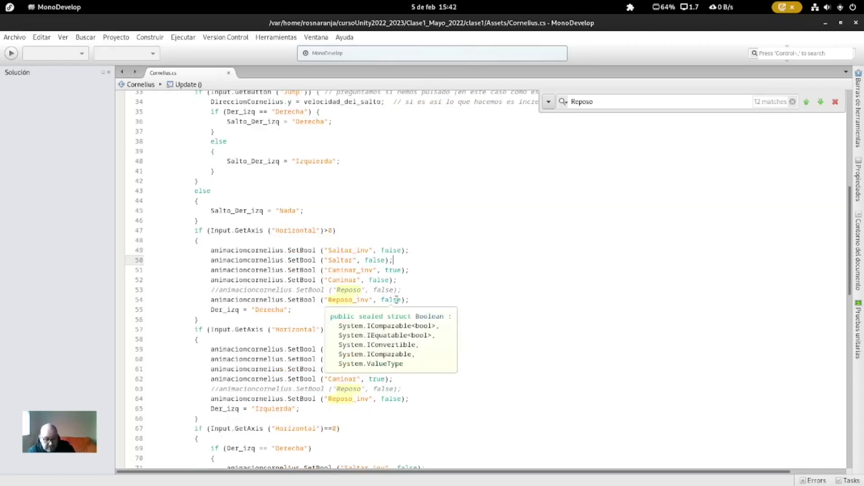
key(alt+Tab)
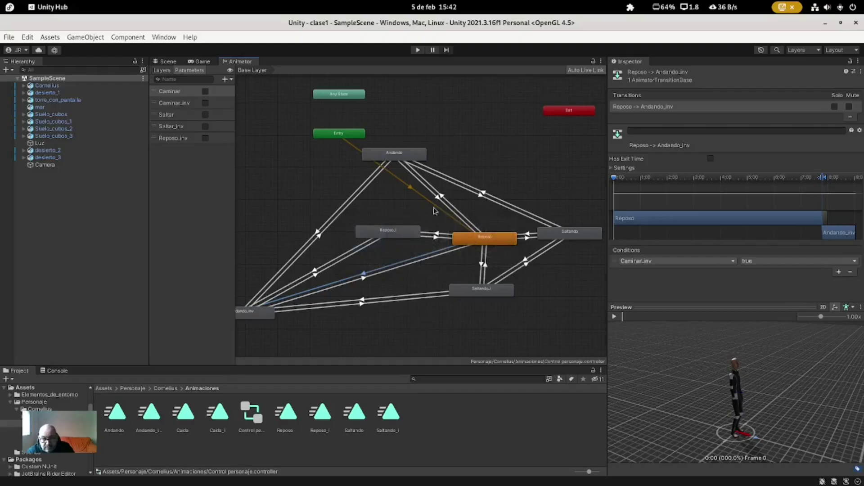
key(alt+Tab)
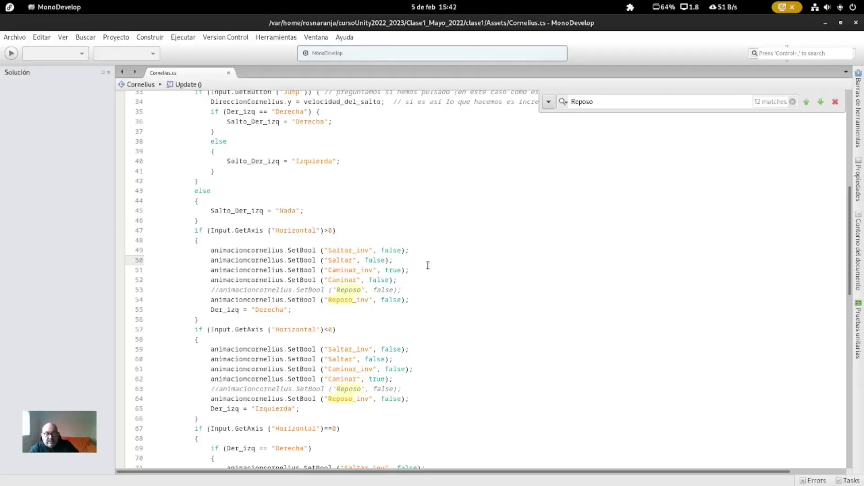
click(356, 250)
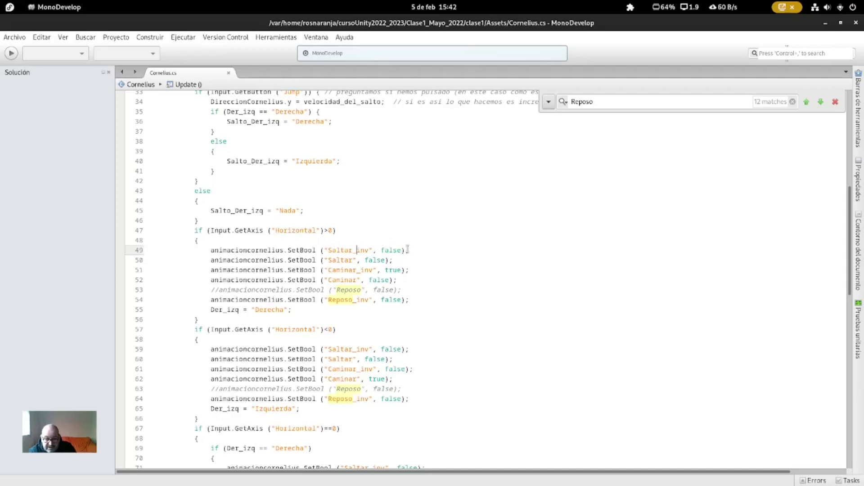
click(350, 272)
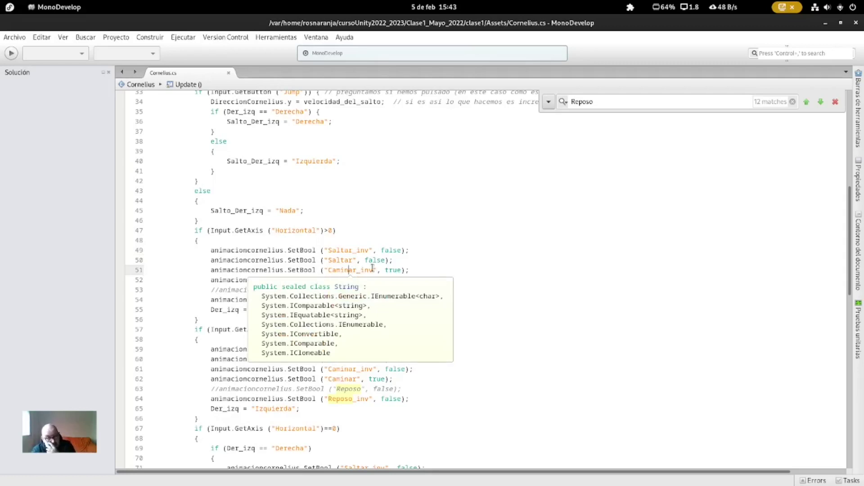
scroll(331, 322, down, 3)
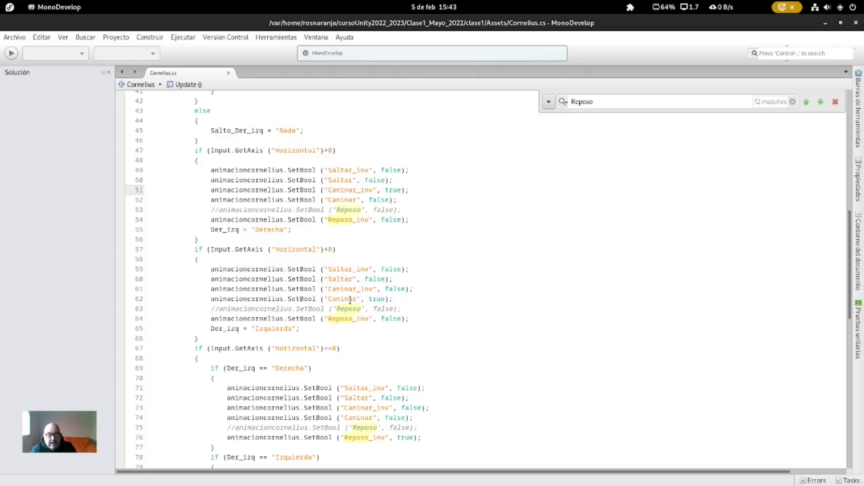
mouse_move(356, 281)
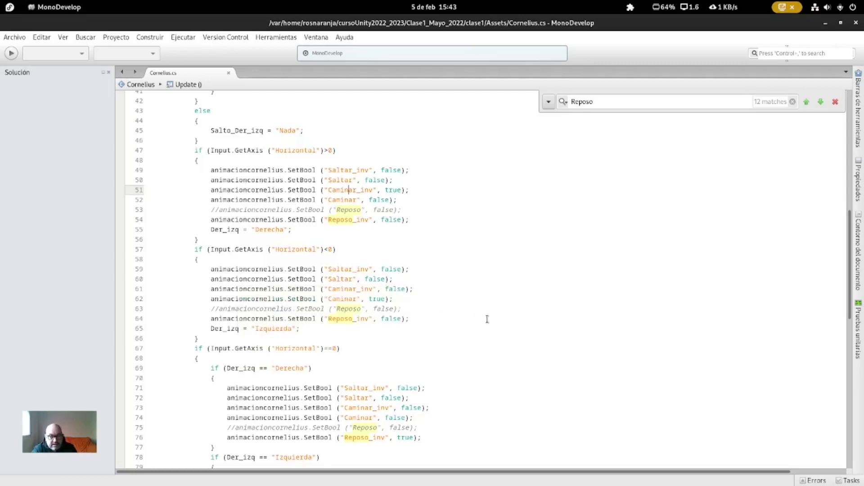
scroll(487, 319, down, 2)
scroll(487, 319, down, 2)
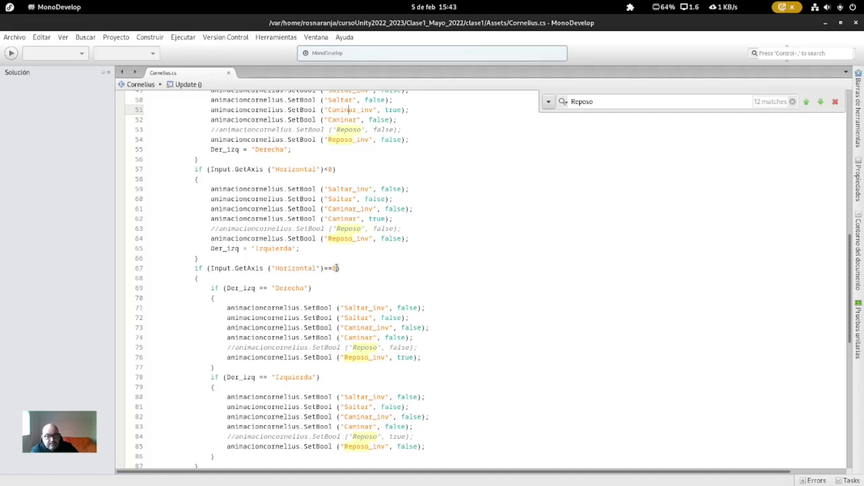
scroll(337, 268, up, 4)
scroll(405, 247, up, 3)
scroll(534, 212, up, 4)
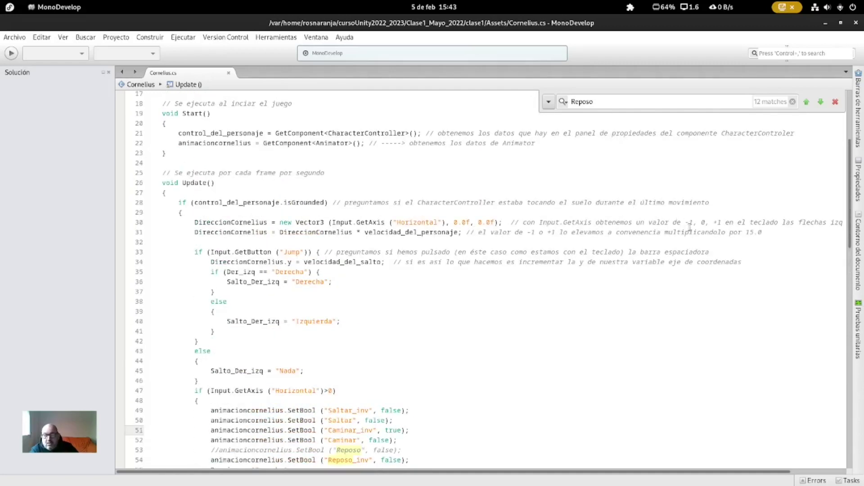
scroll(447, 275, down, 4)
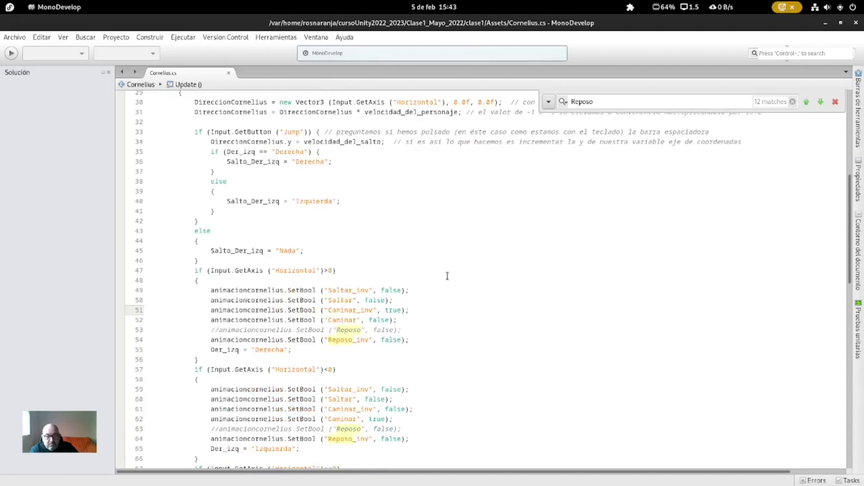
scroll(448, 276, down, 3)
scroll(444, 287, down, 3)
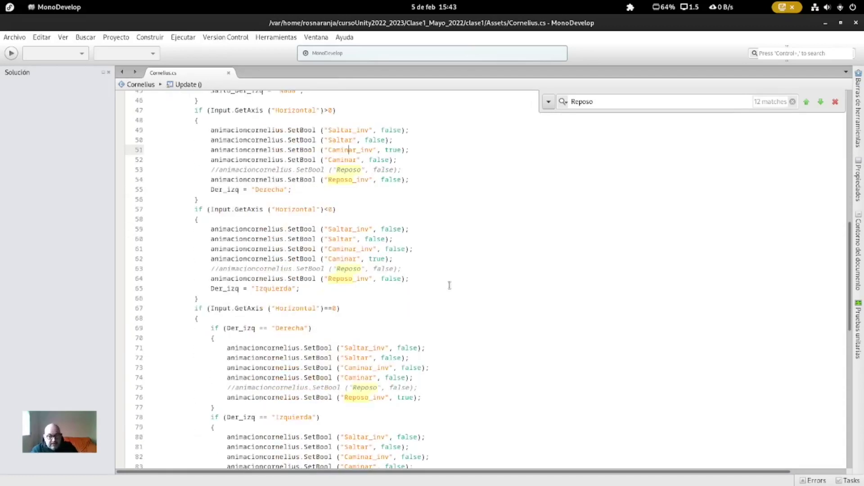
scroll(439, 288, down, 2)
scroll(432, 293, down, 1)
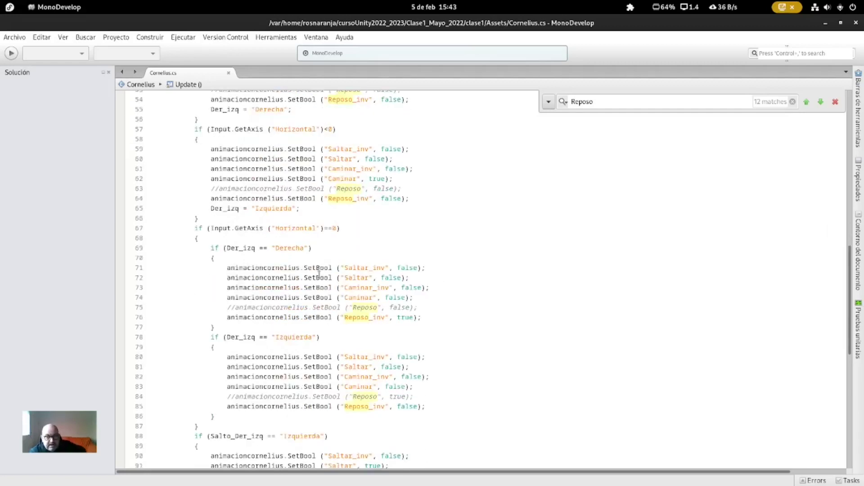
mouse_move(282, 247)
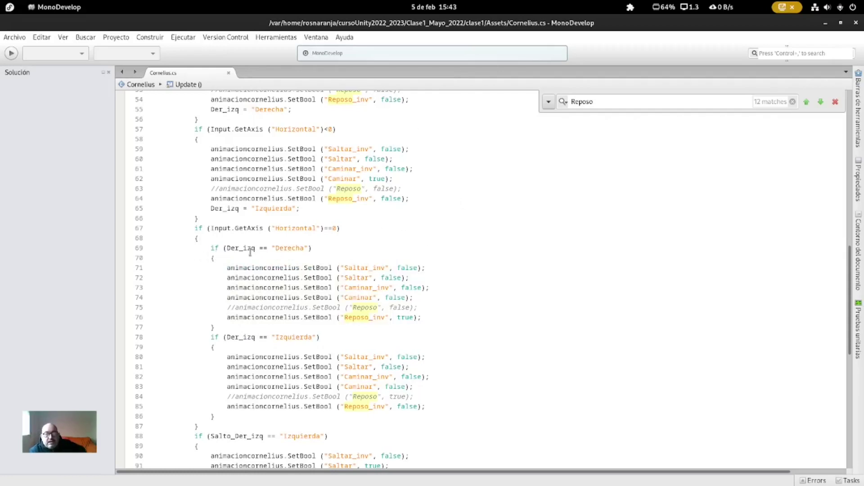
scroll(273, 224, up, 3)
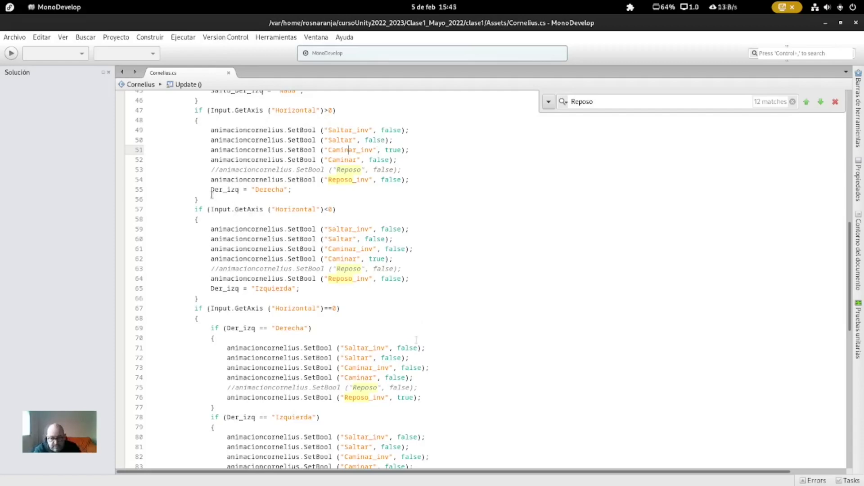
scroll(344, 301, down, 2)
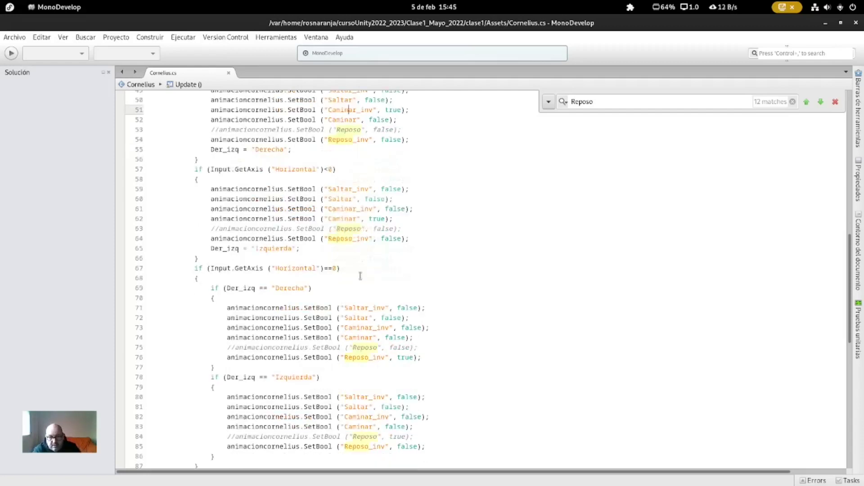
Step: Scroll Cornelius.cs down to the Reposo lines in the walking-direction blocks
scroll(360, 276, up, 2)
scroll(366, 270, up, 3)
scroll(369, 218, down, 2)
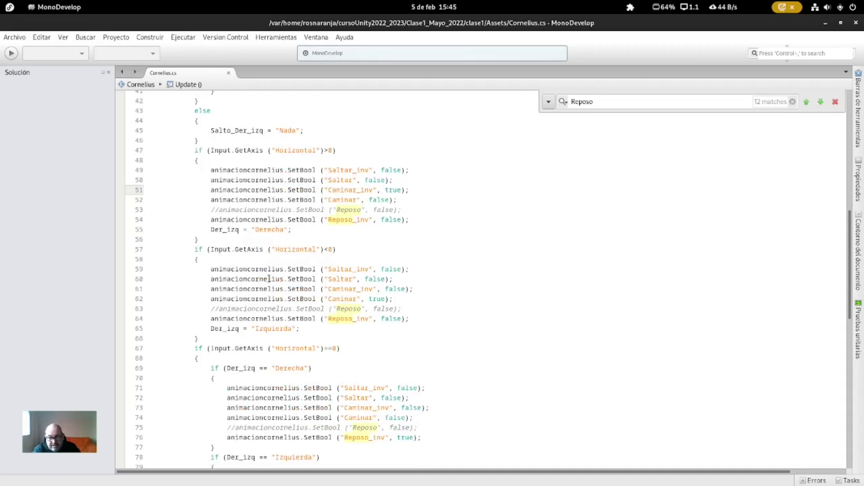
scroll(275, 317, down, 3)
scroll(278, 324, down, 1)
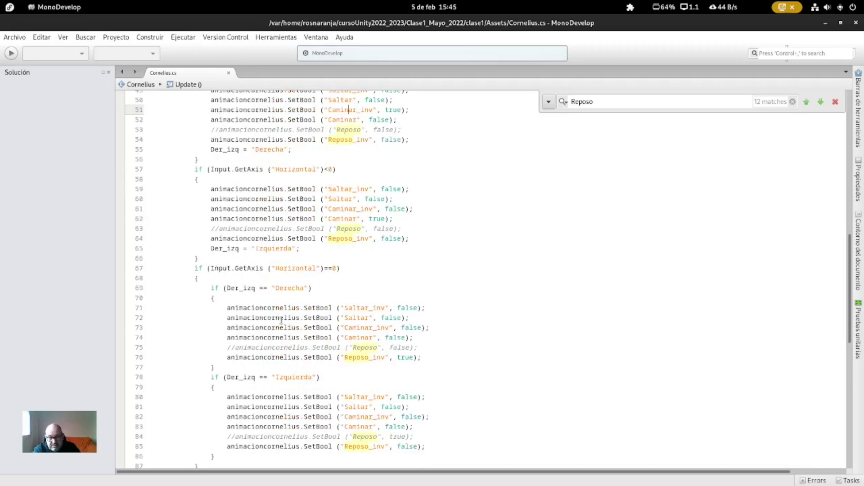
scroll(281, 320, down, 2)
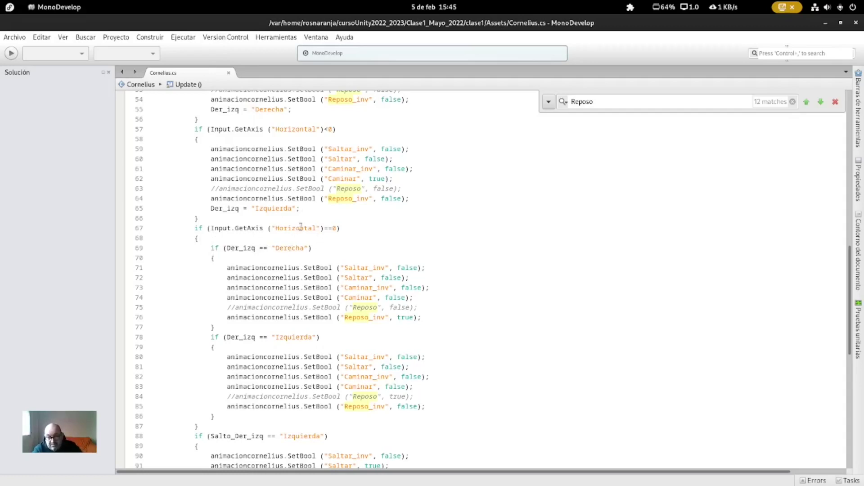
mouse_move(301, 227)
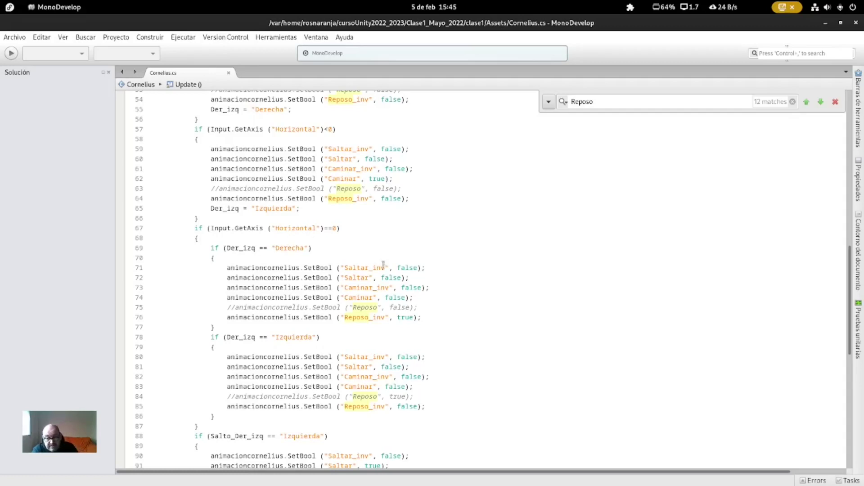
scroll(383, 266, down, 2)
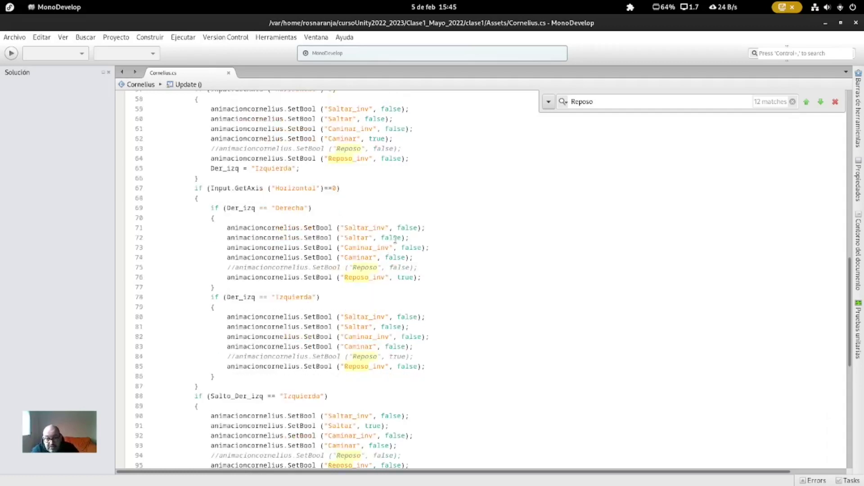
Step: Mark the Reposo_inv true line 76 and the commented Reposo line 84, then show Unity's Animator
click(418, 273)
key(Left)
key(Left)
key(Left)
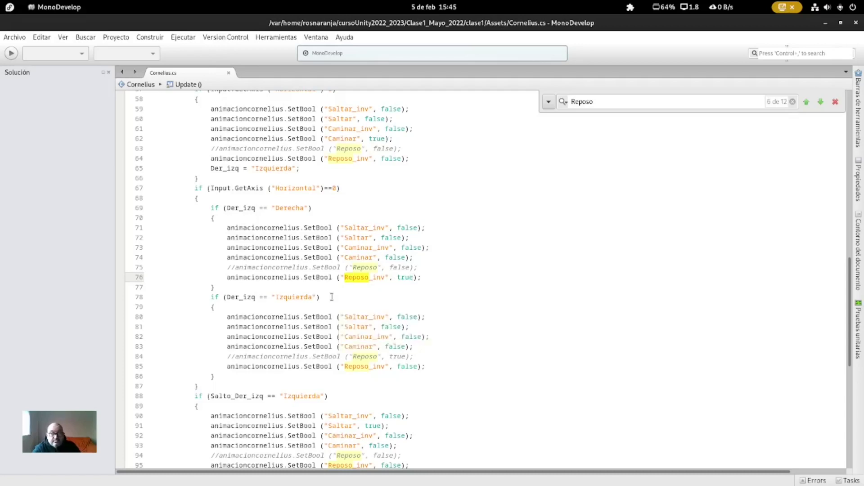
scroll(400, 279, down, 3)
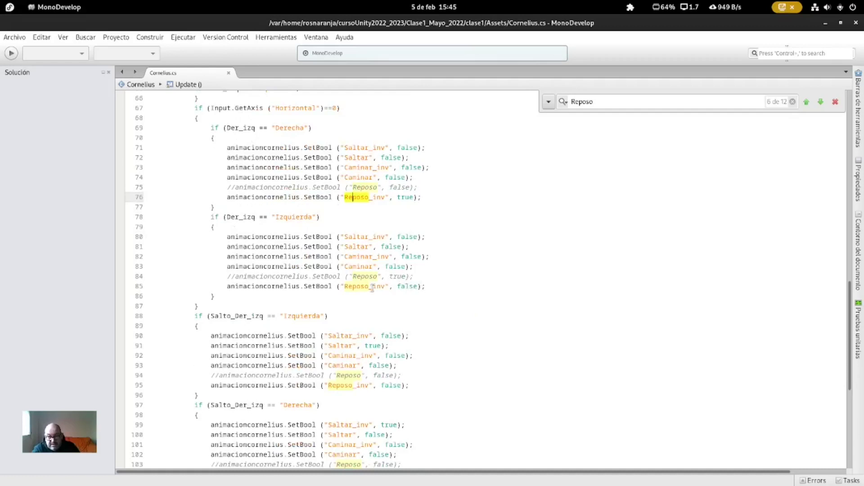
click(228, 277)
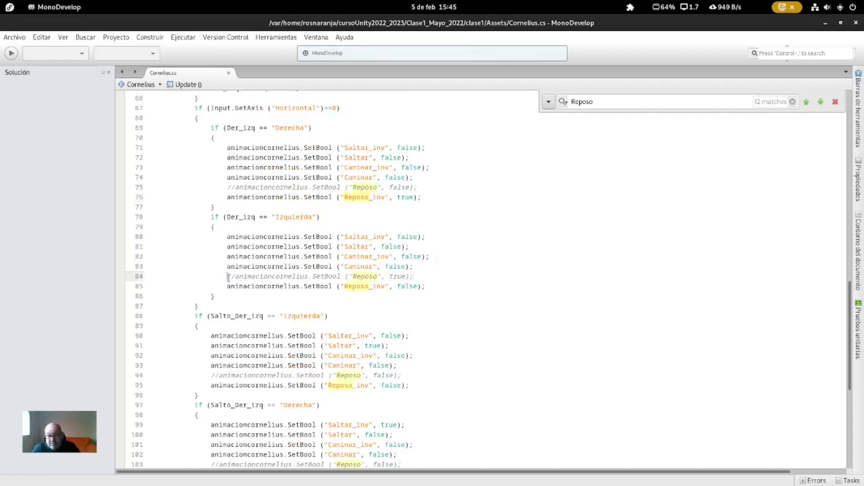
key(alt+Tab)
click(429, 264)
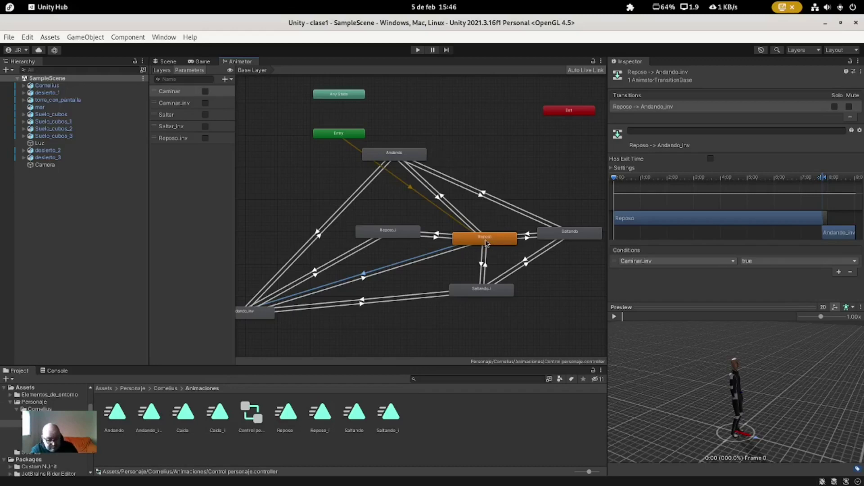
Step: Return to Cornelius.cs and scroll to the file end and back up to Update()'s movement logic
key(alt+Tab)
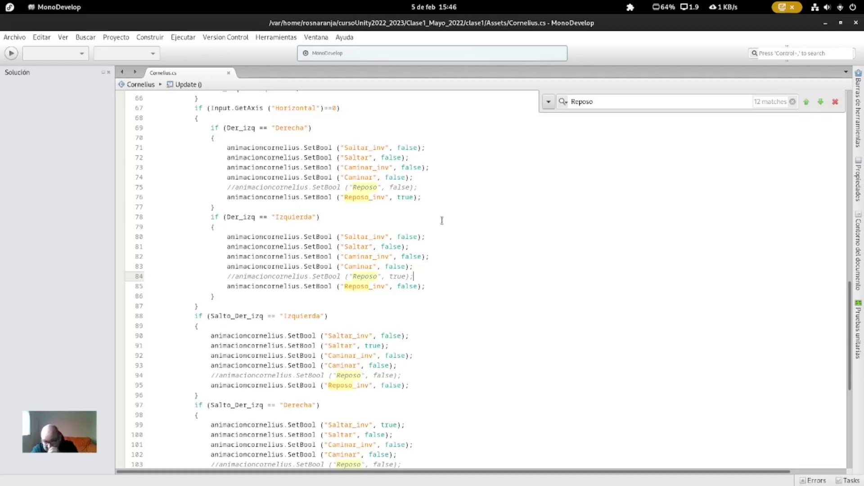
scroll(384, 231, down, 3)
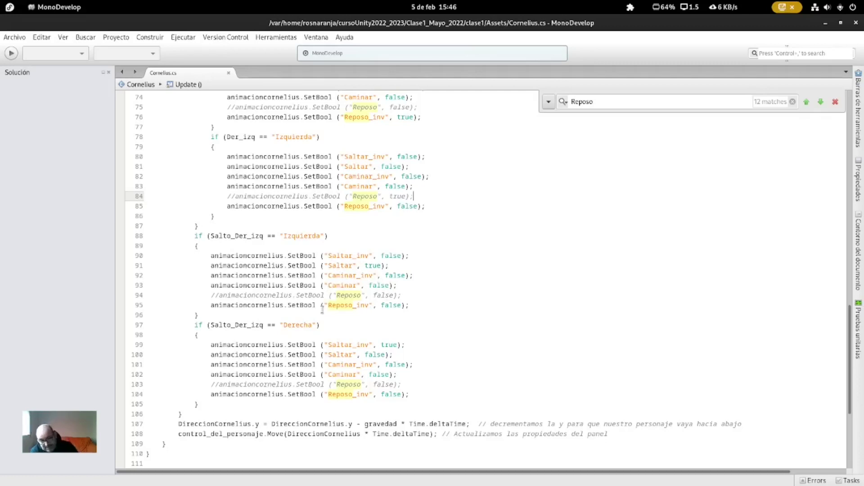
scroll(325, 298, down, 3)
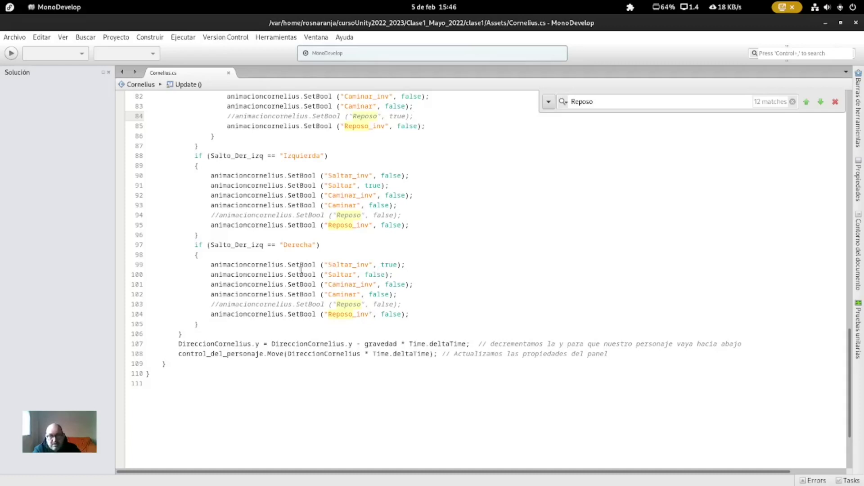
scroll(299, 270, up, 4)
scroll(288, 277, down, 3)
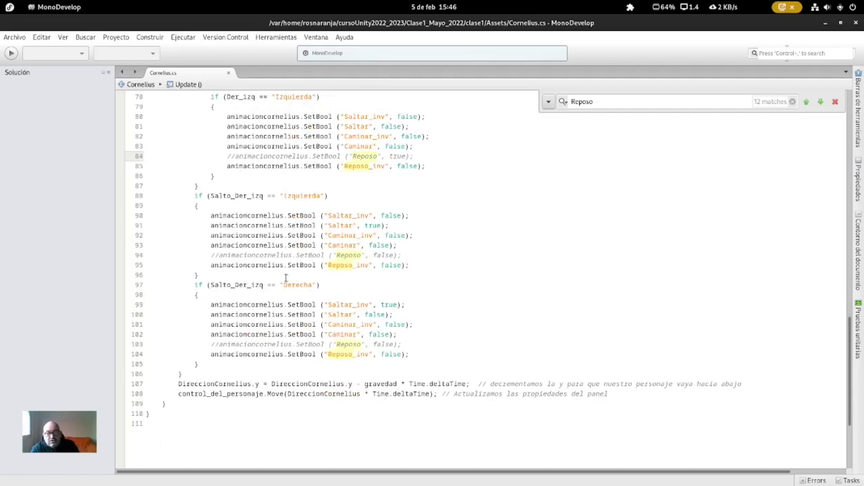
scroll(287, 277, up, 4)
scroll(290, 275, up, 4)
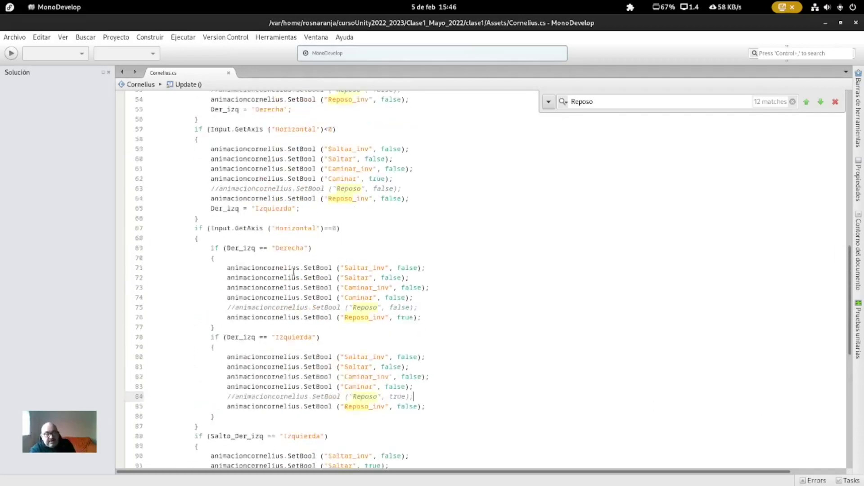
scroll(297, 271, up, 5)
scroll(297, 271, up, 4)
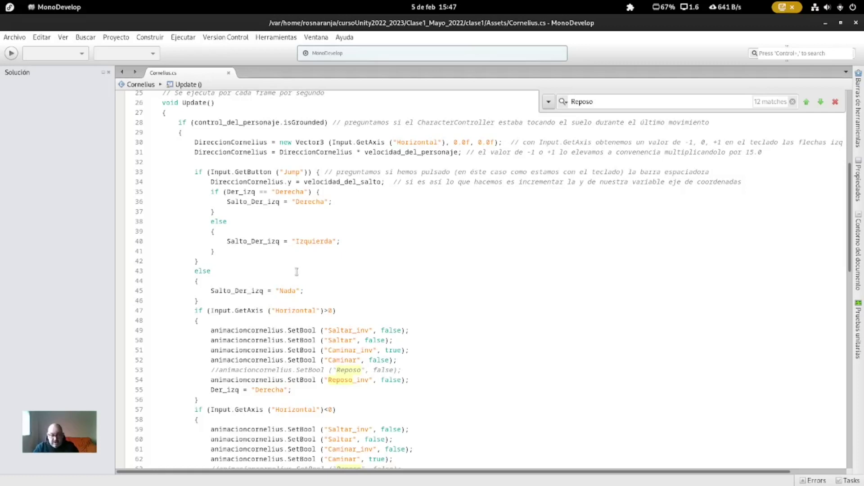
Step: Switch to Unity's Game view showing Cornelius above the blue cube rows in the desert scene
key(alt+Tab)
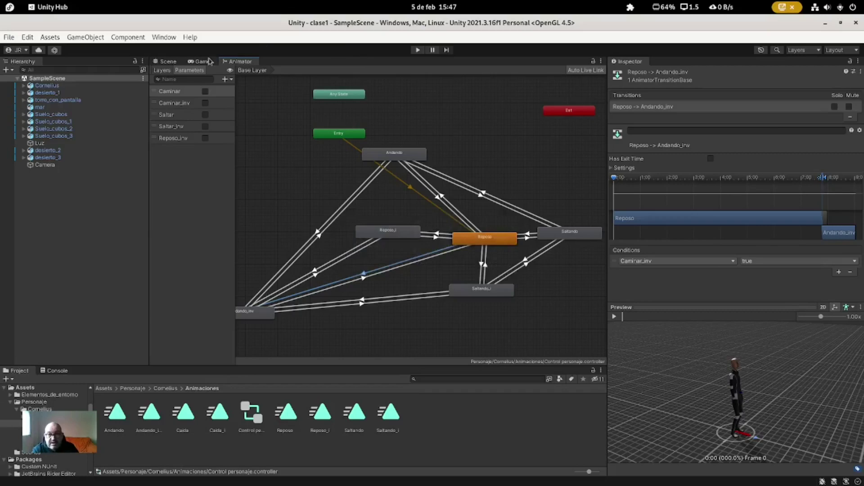
click(209, 61)
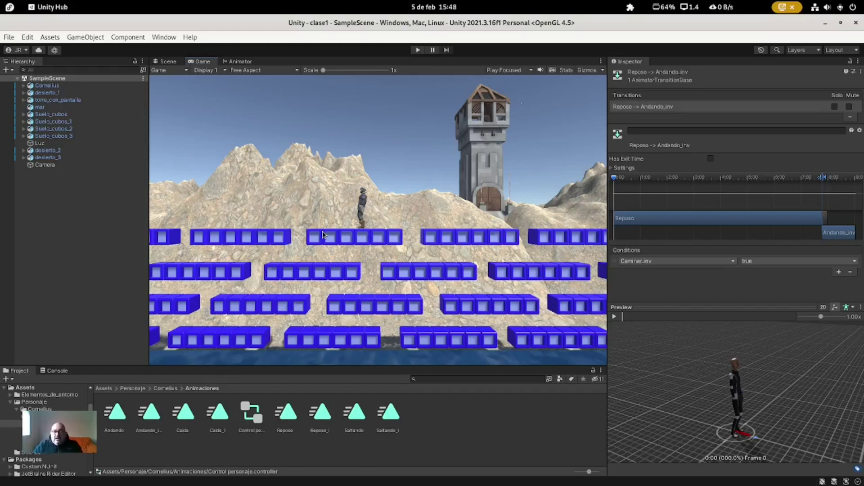
mouse_move(1, 2)
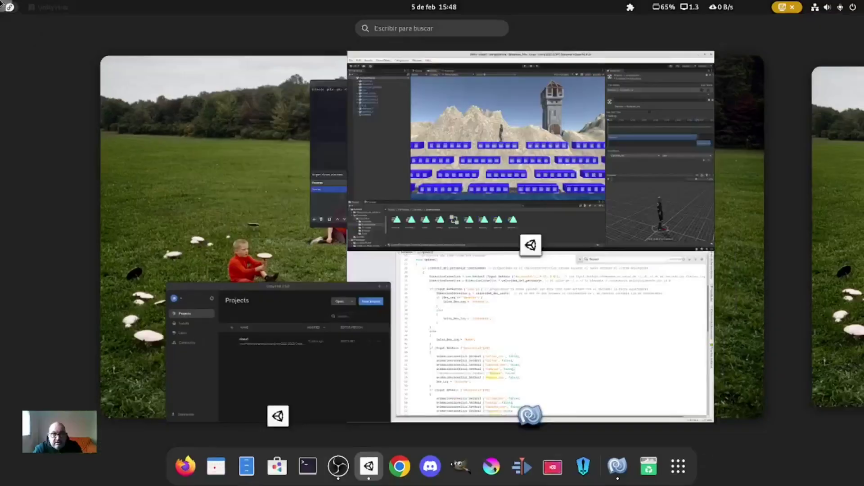